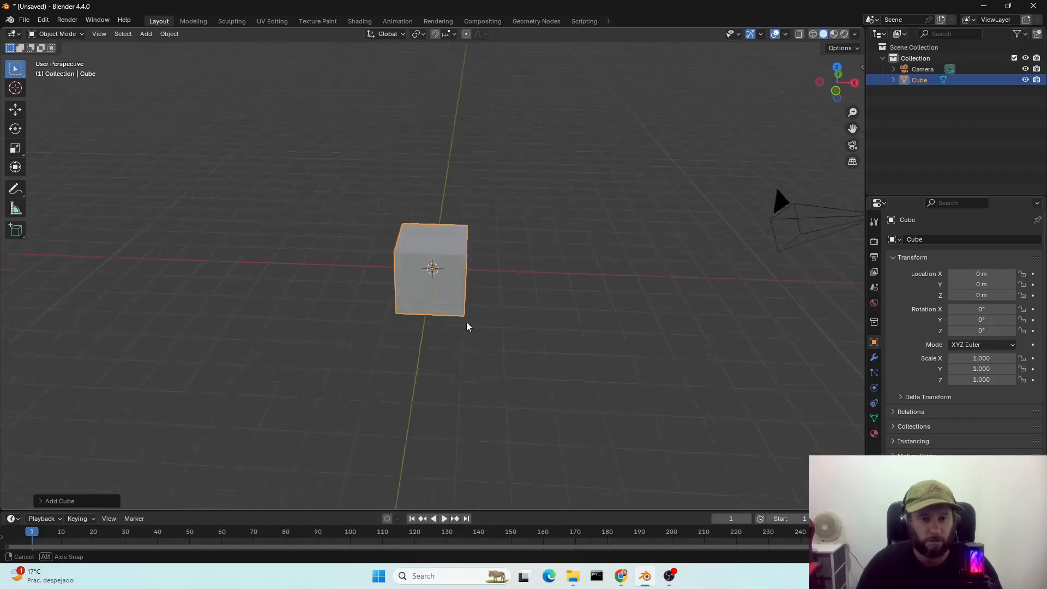
Scale the cube to about 1.144 along Z and narrow it to about 0.727 along X
{"action": "key", "text": "s"}
{"action": "key", "text": "z"}
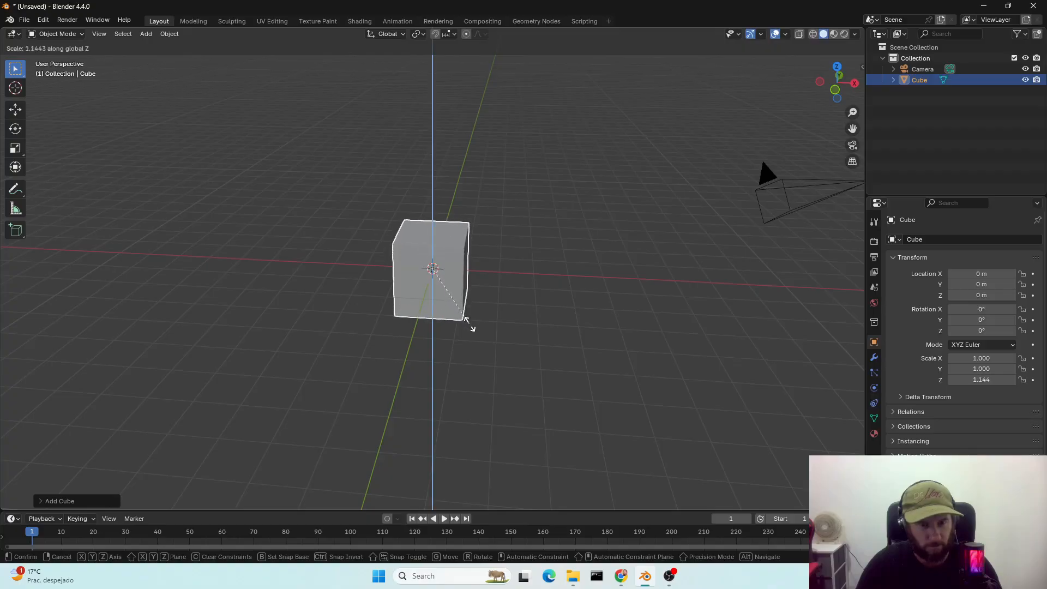
{"action": "left_click", "coordinate": [469, 324]}
{"action": "key", "text": "s"}
{"action": "key", "text": "x"}
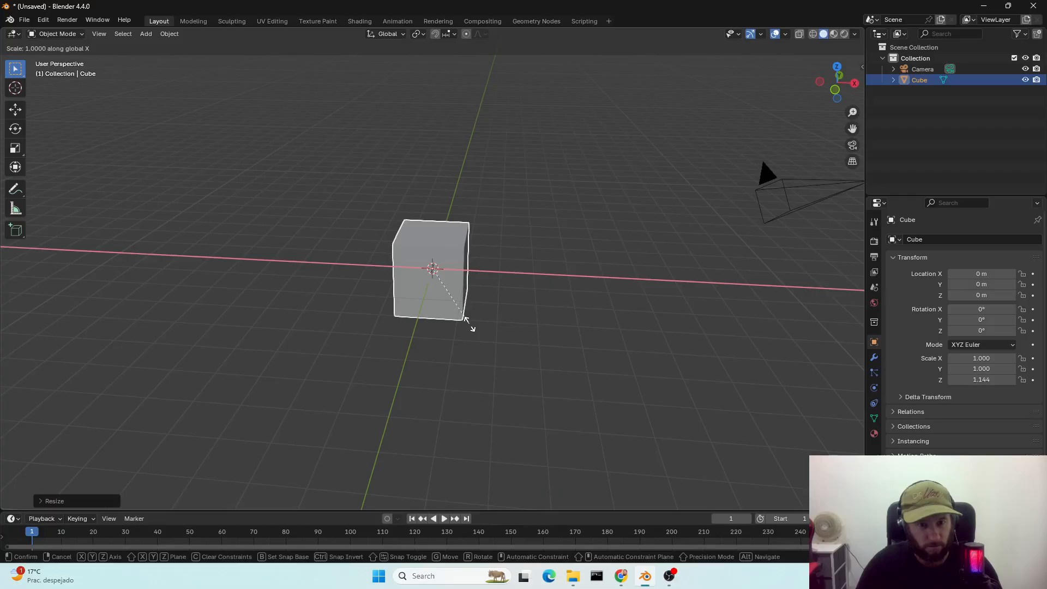
{"action": "left_click", "coordinate": [459, 314]}
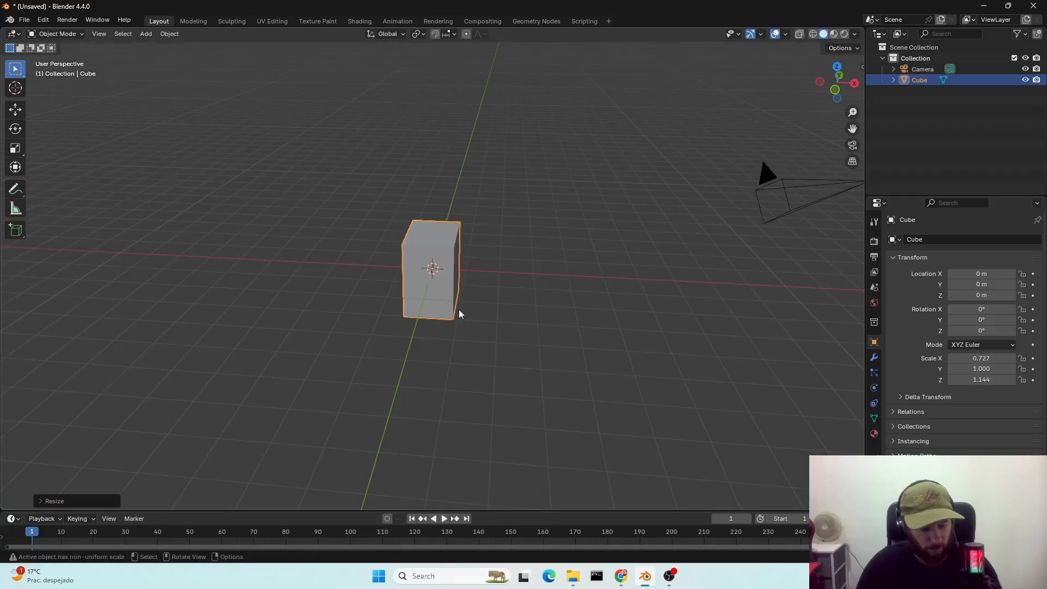
Turn on the Screencast Keys display and show the cube's transform values in the viewport
{"action": "key", "text": "n"}
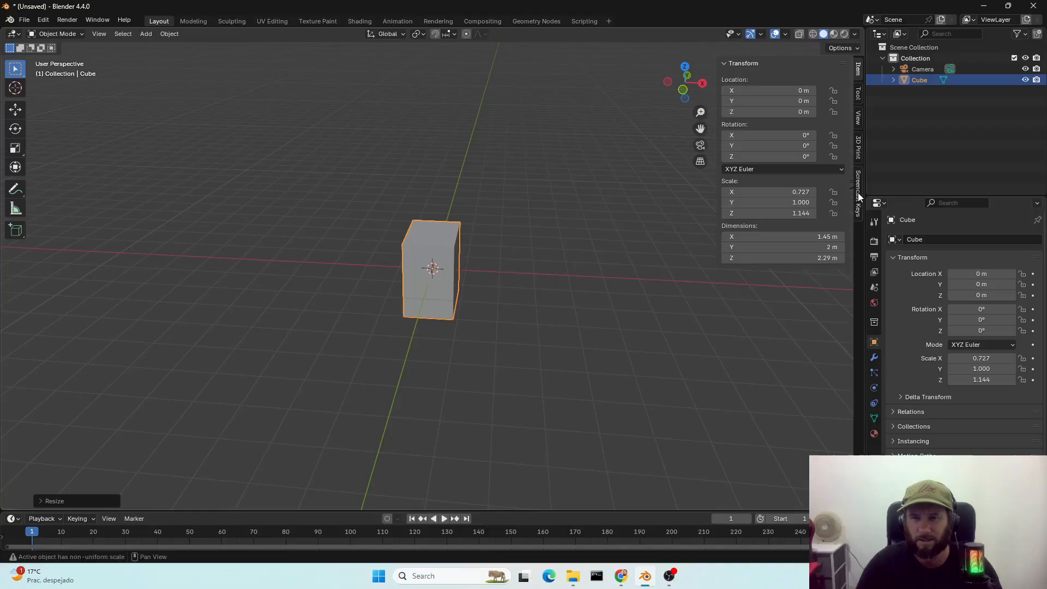
{"action": "left_click", "coordinate": [858, 194]}
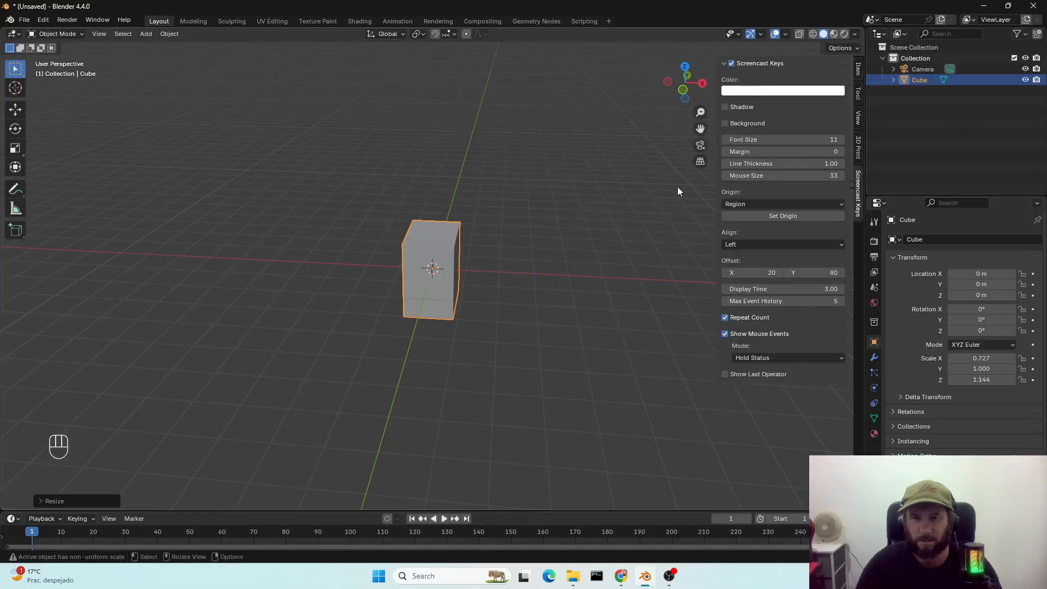
{"action": "left_click", "coordinate": [858, 70]}
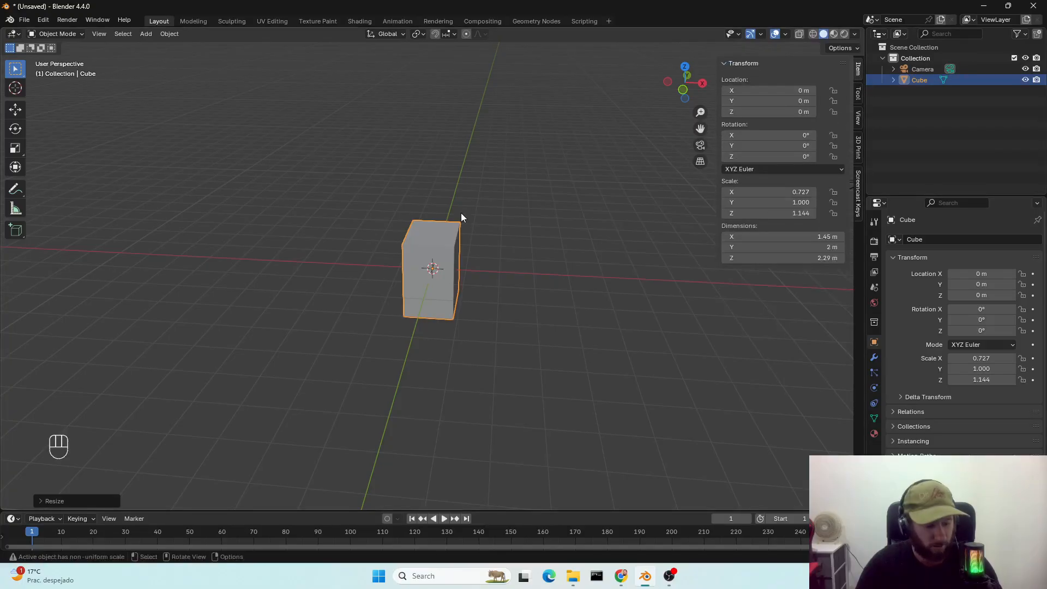
Narrow the cube along Y to a scale of about 0.566
{"action": "middle_click_drag", "start_coordinate": [459, 304], "coordinate": [426, 313]}
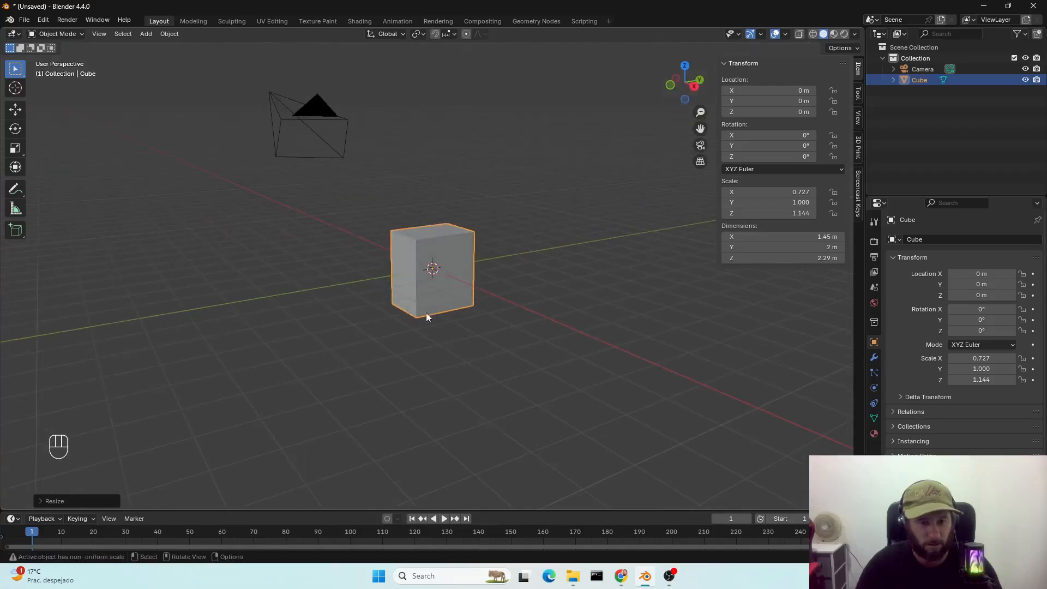
{"action": "key", "text": "s"}
{"action": "key", "text": "y"}
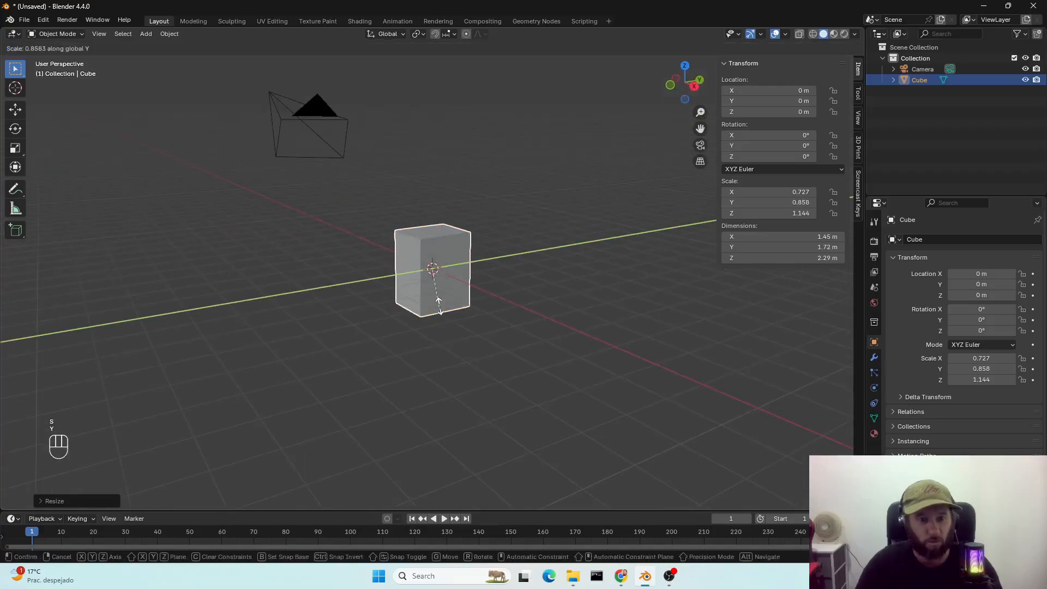
{"action": "left_click", "coordinate": [437, 289]}
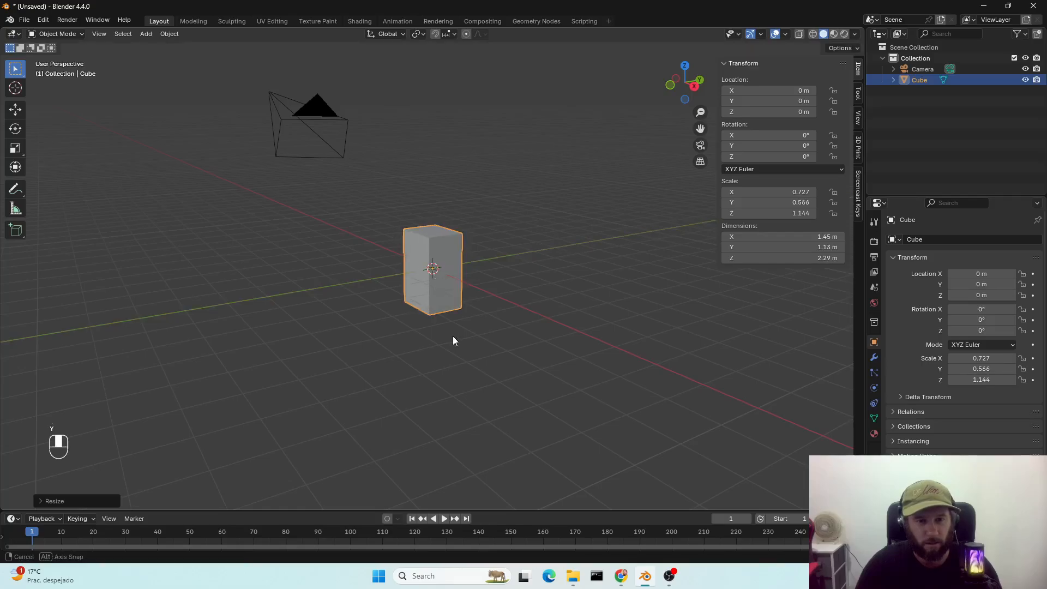
Raise the box along Z to a height of about 6.02 m
{"action": "middle_click_drag", "start_coordinate": [453, 336], "coordinate": [411, 333]}
{"action": "scroll", "coordinate": [411, 320], "scroll_direction": "up", "scroll_amount": 3}
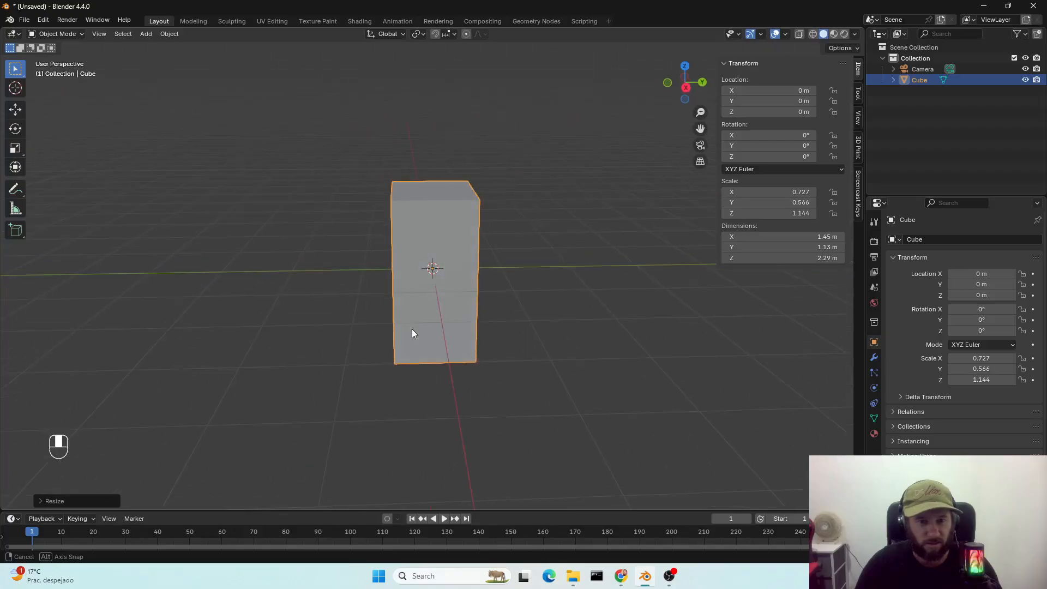
{"action": "scroll", "coordinate": [411, 333], "scroll_direction": "down", "scroll_amount": 3}
{"action": "key", "text": "g"}
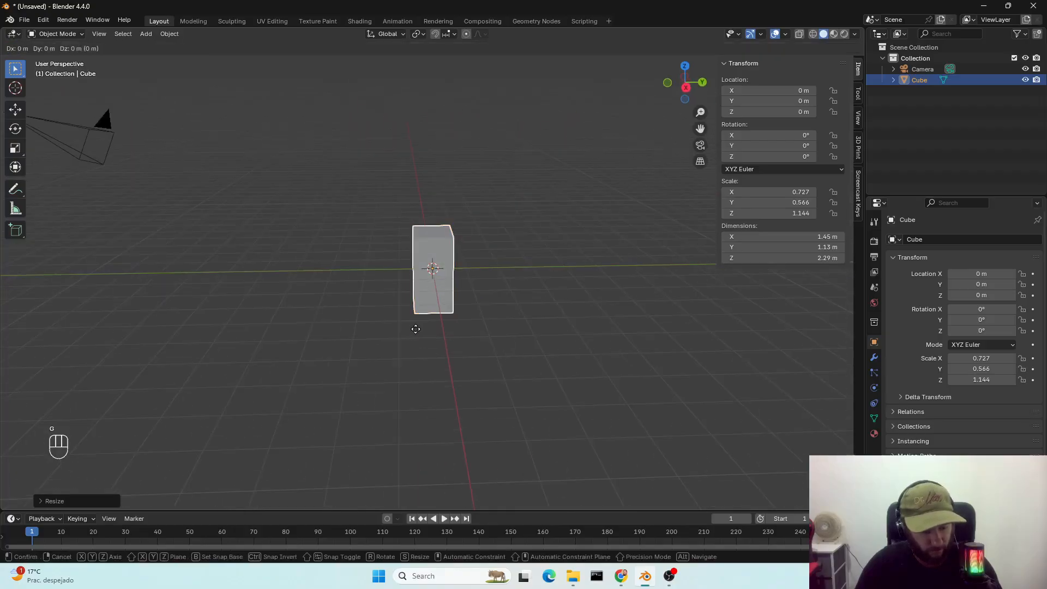
{"action": "key", "text": "z"}
{"action": "left_click", "coordinate": [427, 117]}
Add a cylinder mesh at the world origin below the box
{"action": "middle_click_drag", "start_coordinate": [427, 117], "coordinate": [457, 240]}
{"action": "scroll", "coordinate": [445, 227], "scroll_direction": "up", "scroll_amount": 3}
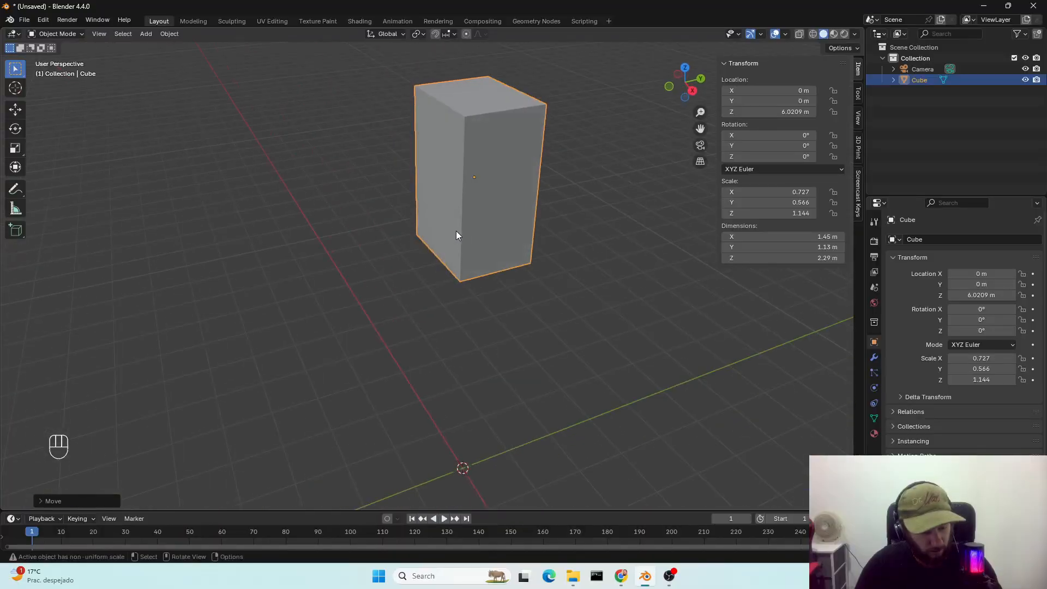
{"action": "key", "text": "shift+a"}
{"action": "mouse_move", "coordinate": [456, 231]}
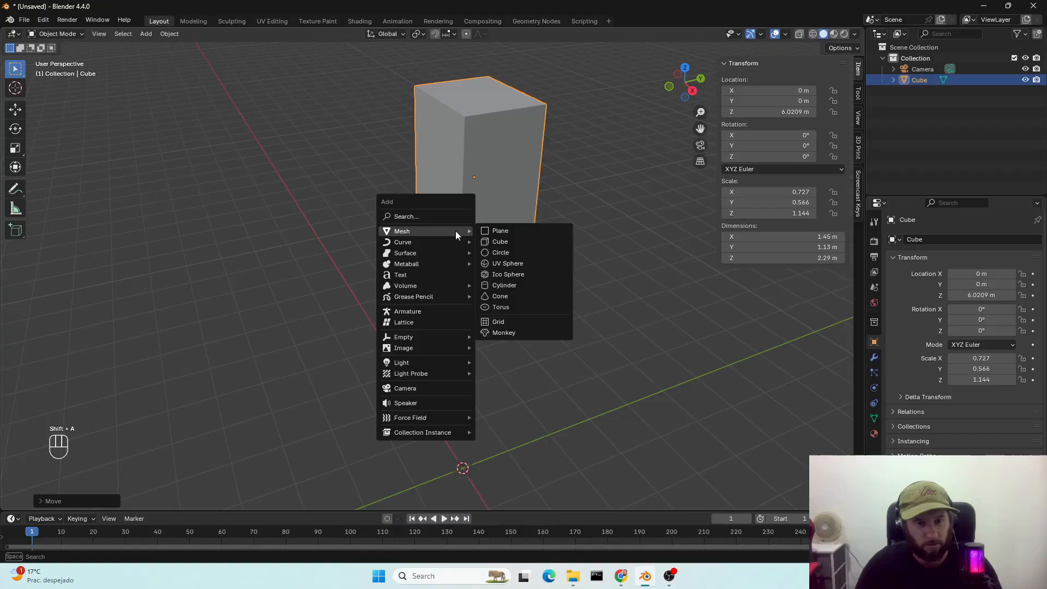
{"action": "left_click", "coordinate": [504, 285]}
Thin the cylinder to a scale of about 0.215 in X and Y, keeping its height
{"action": "scroll", "coordinate": [502, 305], "scroll_direction": "down", "scroll_amount": 3}
{"action": "mouse_move", "coordinate": [518, 314]}
{"action": "middle_mouse_down"}
{"action": "mouse_move", "coordinate": [515, 322]}
{"action": "mouse_move", "coordinate": [516, 308]}
{"action": "middle_mouse_up"}
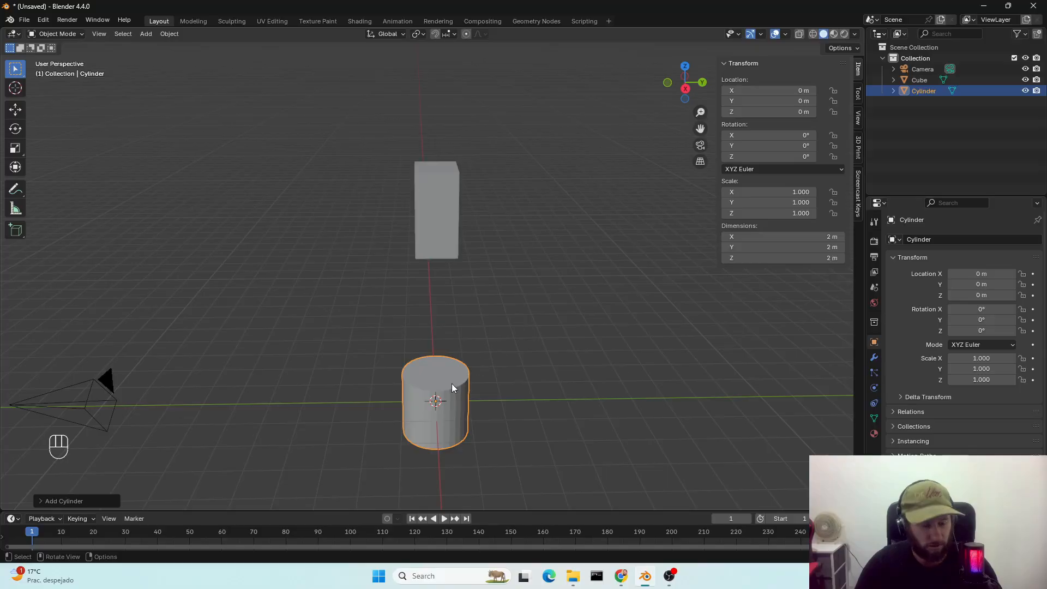
{"action": "key", "text": "s"}
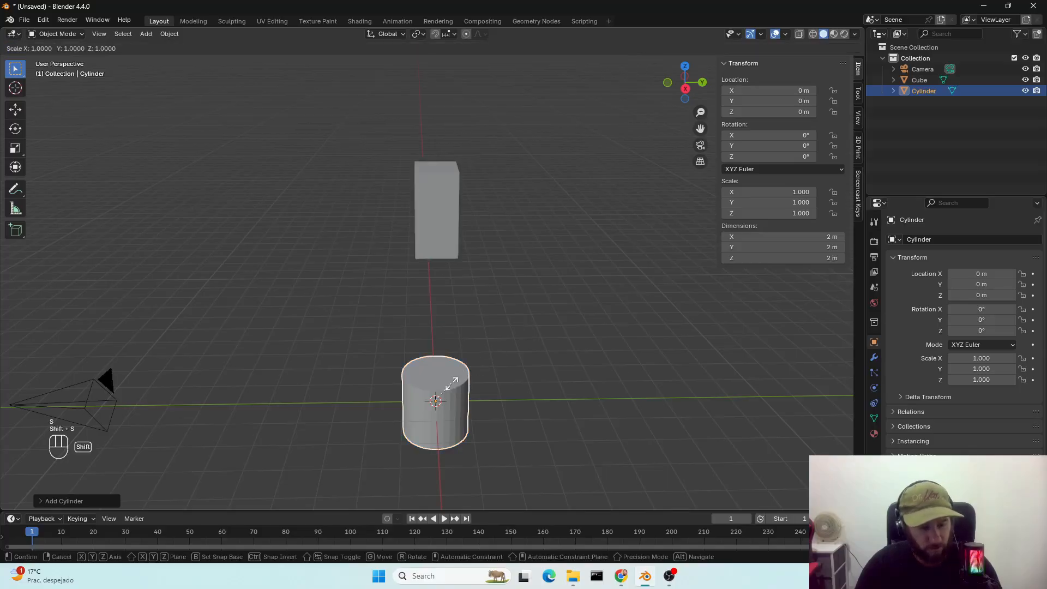
{"action": "key", "text": "shift+z"}
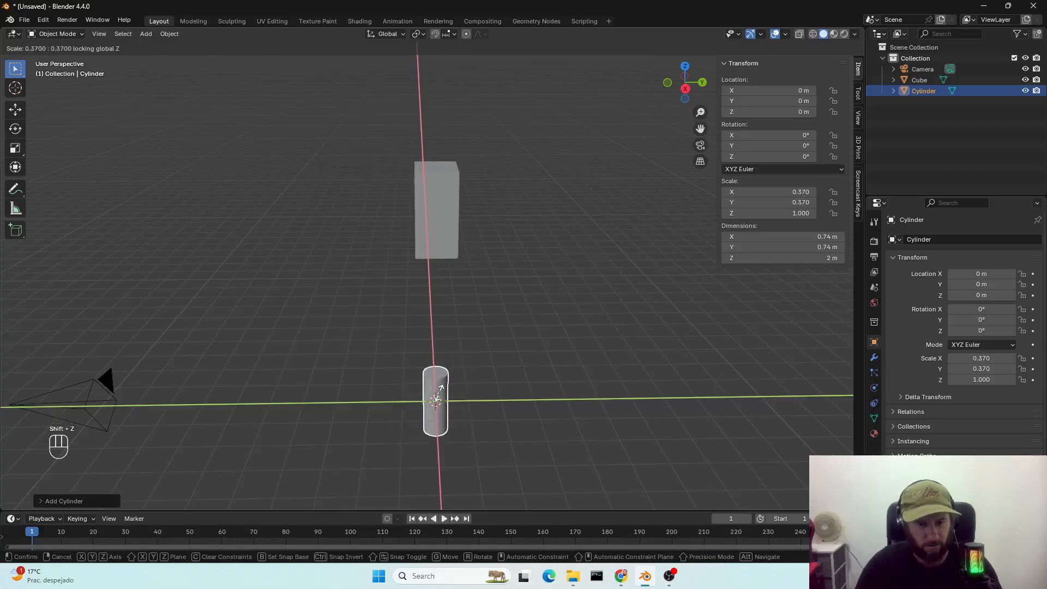
{"action": "left_click", "coordinate": [437, 400]}
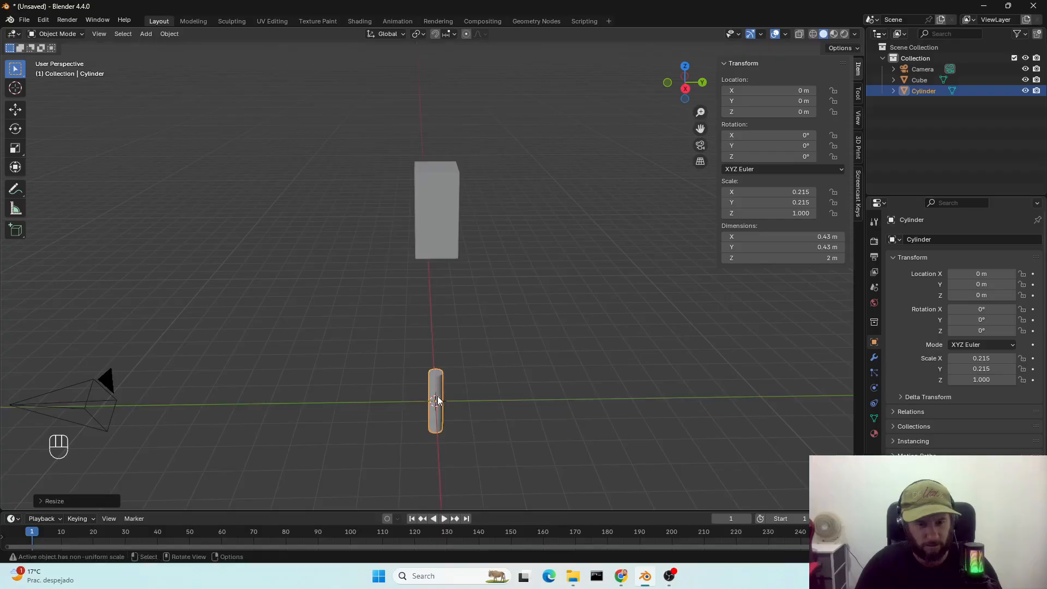
Move the cylinder along Y to about -2.98 m, beside the box
{"action": "key", "text": "g"}
{"action": "key", "text": "z"}
{"action": "key", "text": "x"}
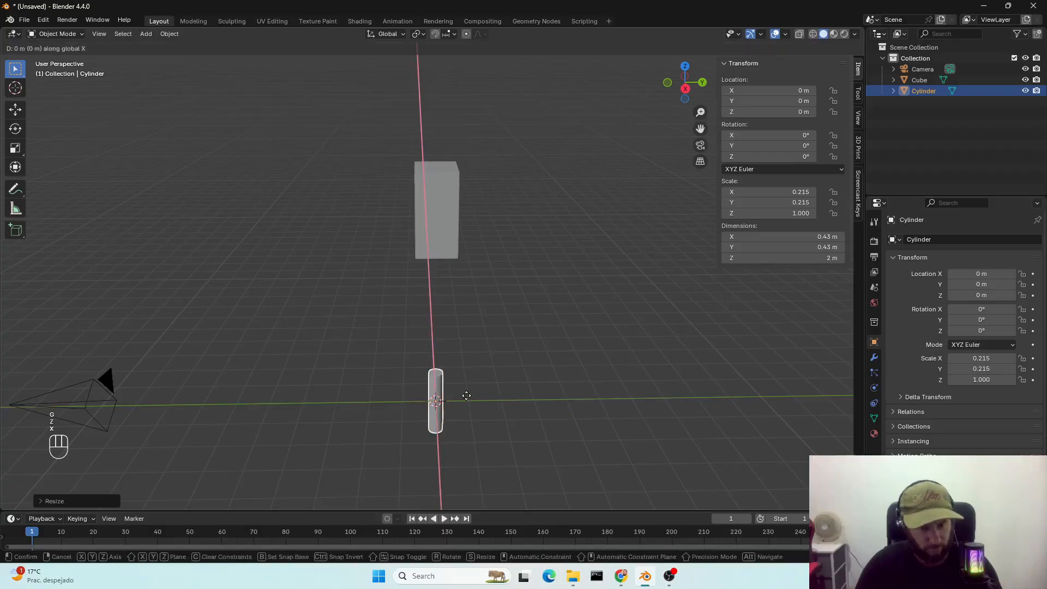
{"action": "key", "text": "y"}
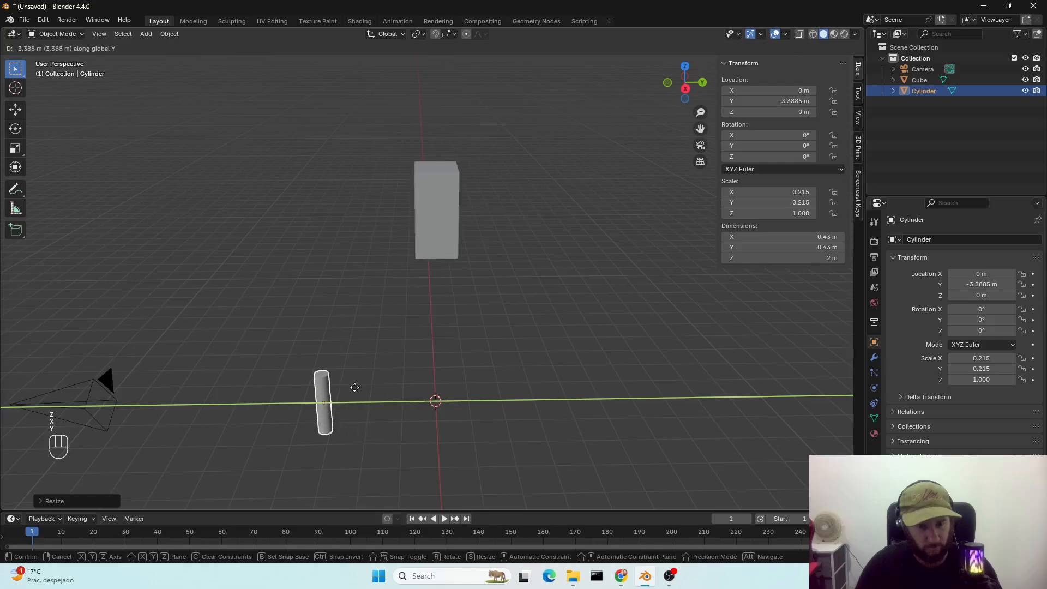
{"action": "left_click", "coordinate": [368, 391]}
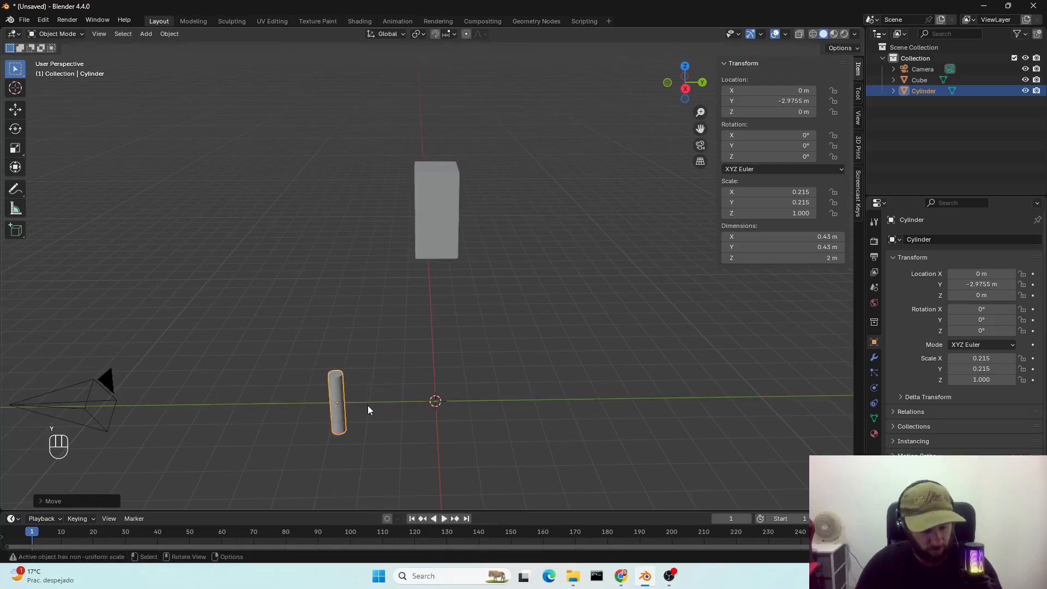
Raise the cylinder along Z to a height of about 4.58 m
{"action": "key", "text": "g"}
{"action": "key", "text": "z"}
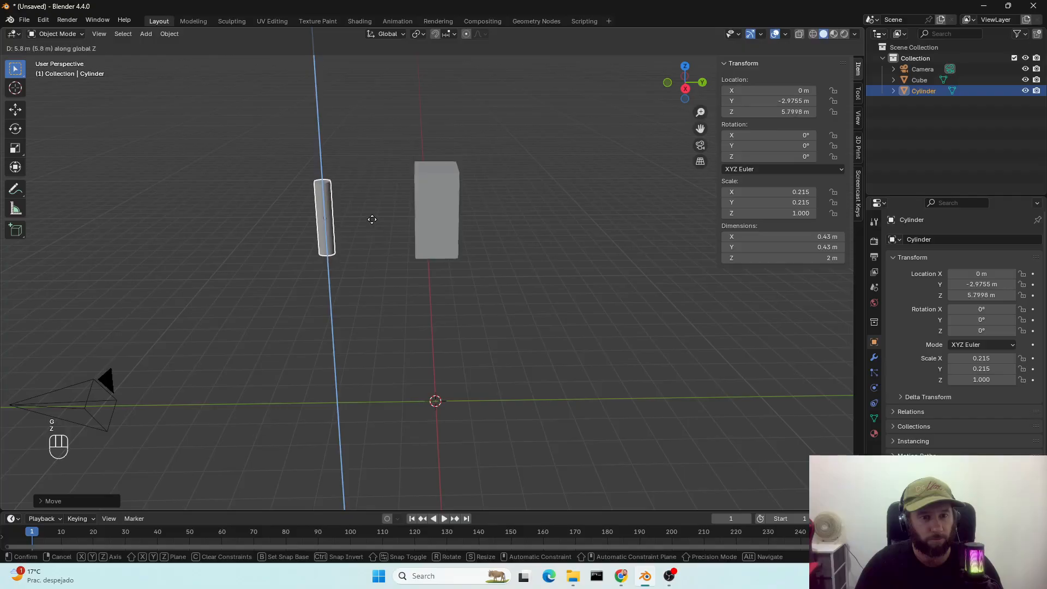
{"action": "left_click", "coordinate": [370, 220]}
{"action": "middle_click_drag", "start_coordinate": [384, 340], "coordinate": [391, 326]}
{"action": "key", "text": "g"}
{"action": "key", "text": "z"}
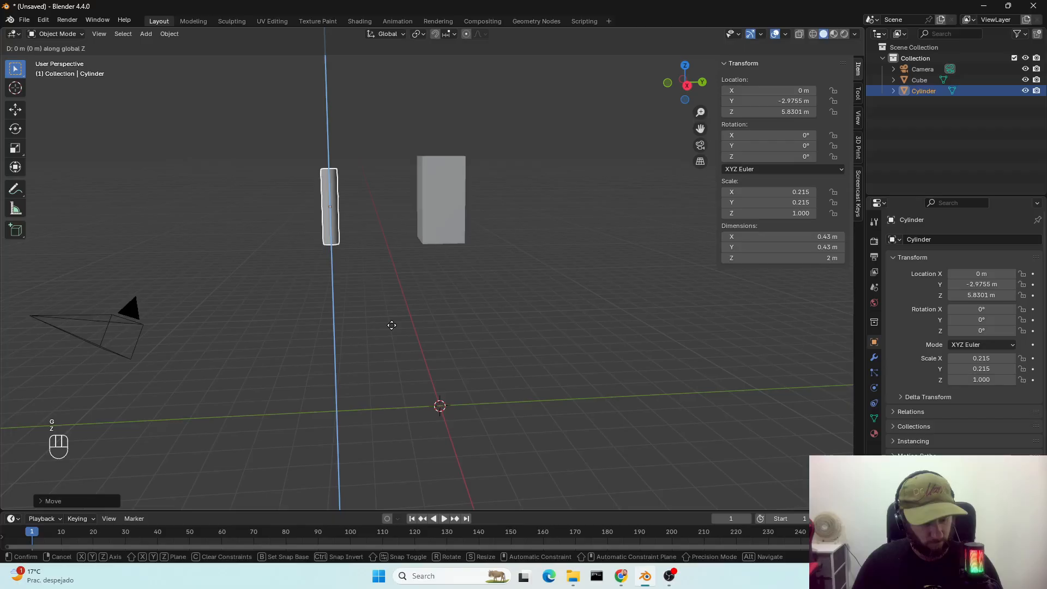
{"action": "left_click", "coordinate": [403, 375]}
Stretch the cylinder along Z into a tall pole about 9.25 m high
{"action": "key", "text": "s"}
{"action": "key", "text": "z"}
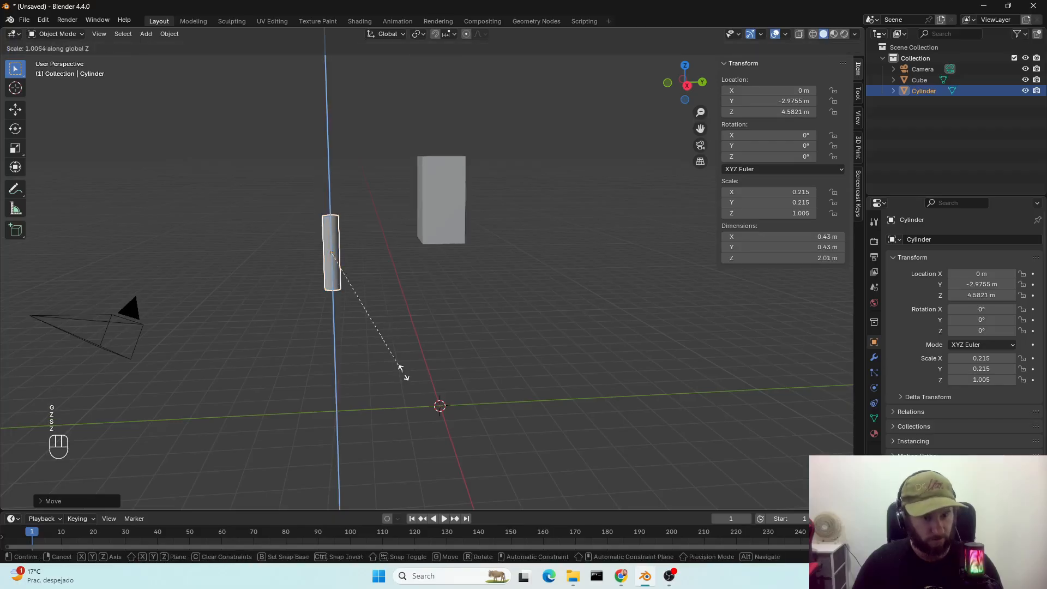
{"action": "left_click", "coordinate": [681, 310]}
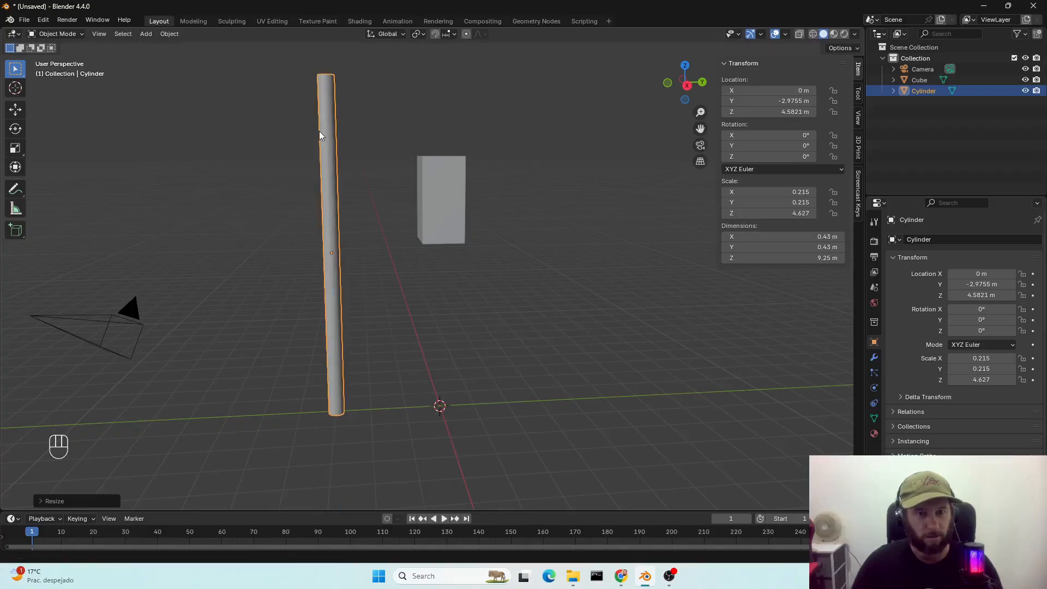
Duplicate the pole along Y to about -0.77 m and rotate the copy 90° about X
{"action": "key", "text": "shift+d"}
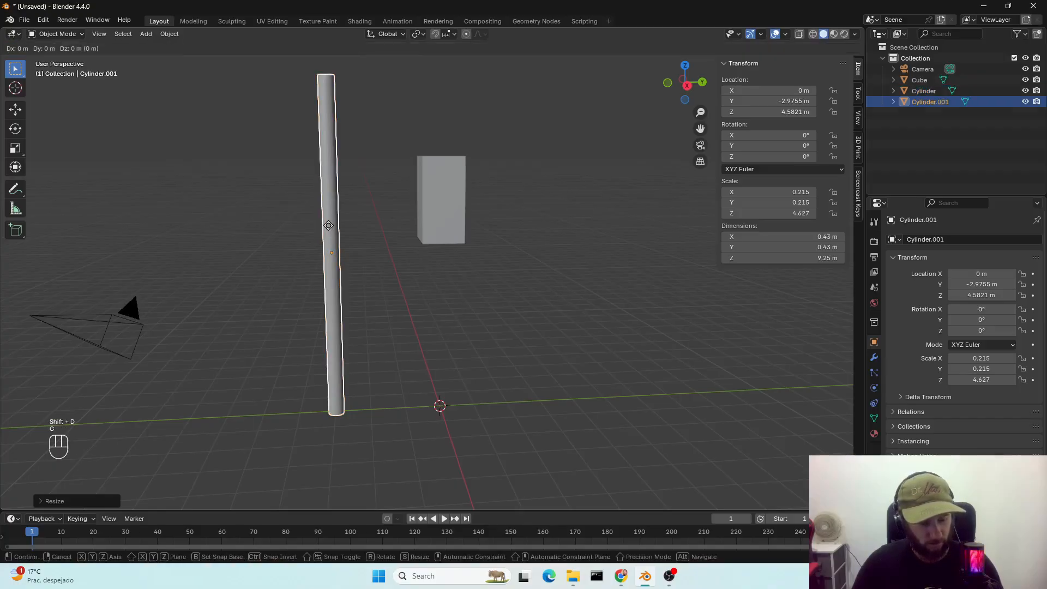
{"action": "key", "text": "x"}
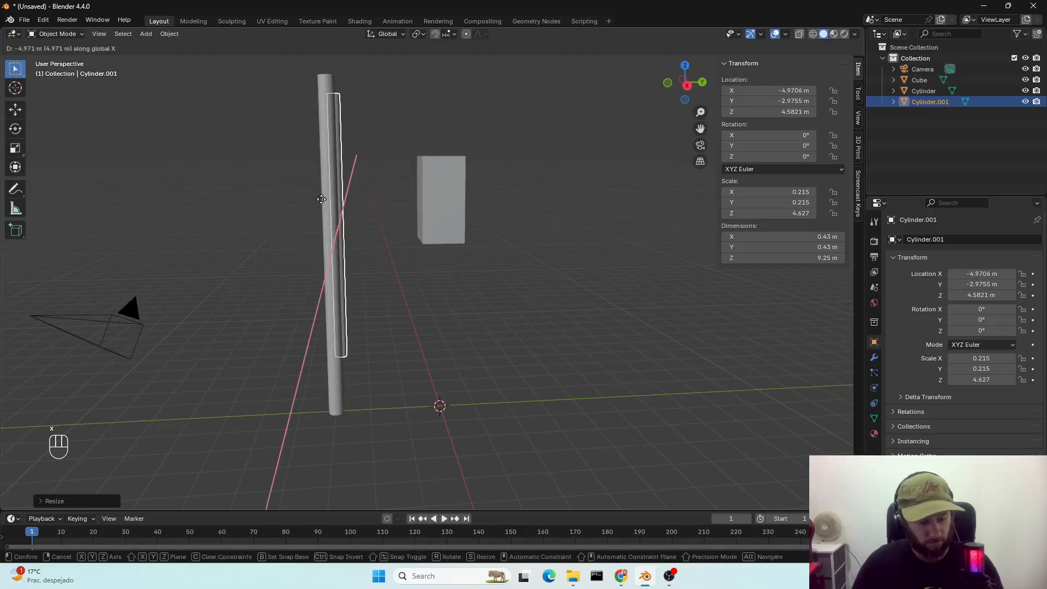
{"action": "key", "text": "y"}
{"action": "left_click", "coordinate": [413, 221]}
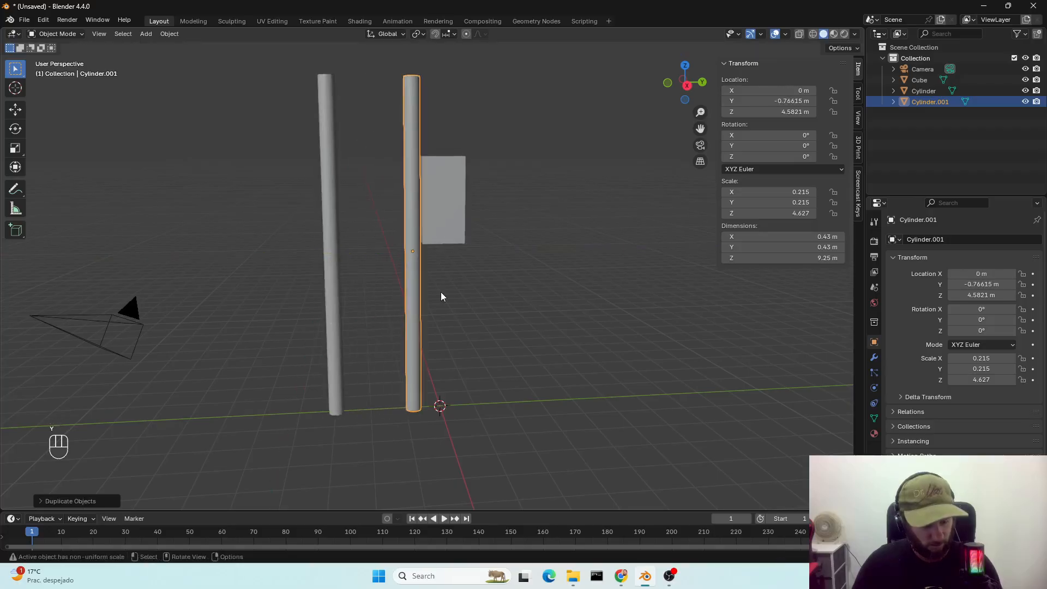
{"action": "type", "text": "rx"}
{"action": "type", "text": "90"}
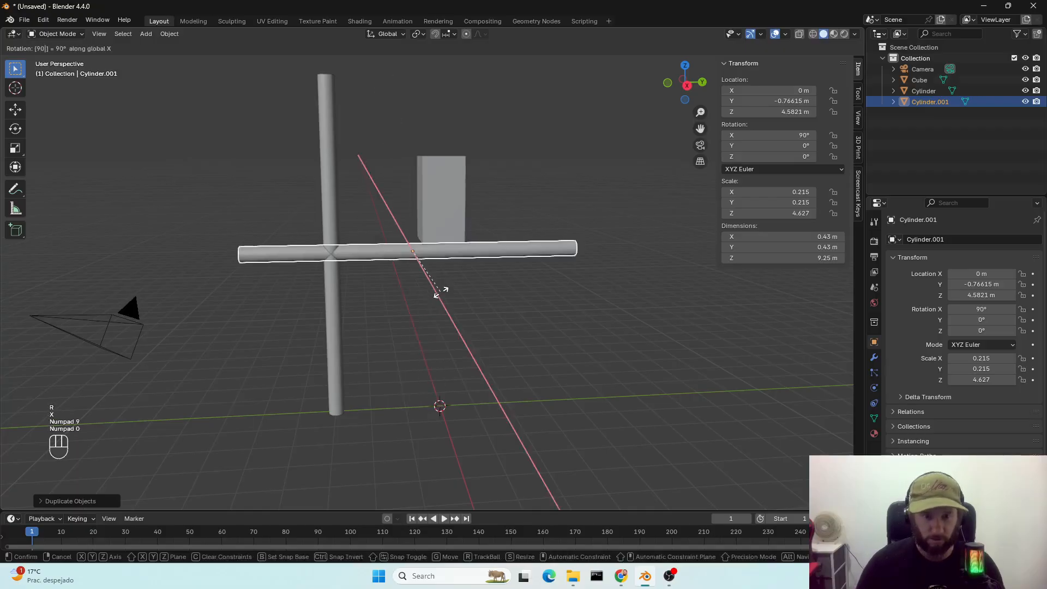
{"action": "left_click", "coordinate": [440, 293]}
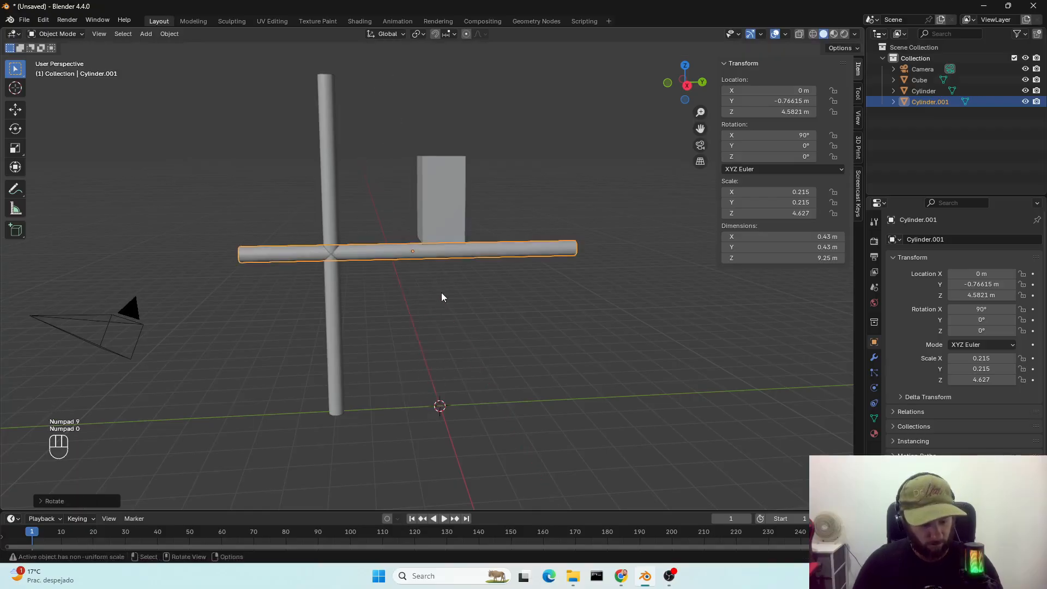
Raise the horizontal cylinder along Z to about 8.34 m, near the top of the pole
{"action": "key", "text": "g"}
{"action": "key", "text": "x"}
{"action": "key", "text": "z"}
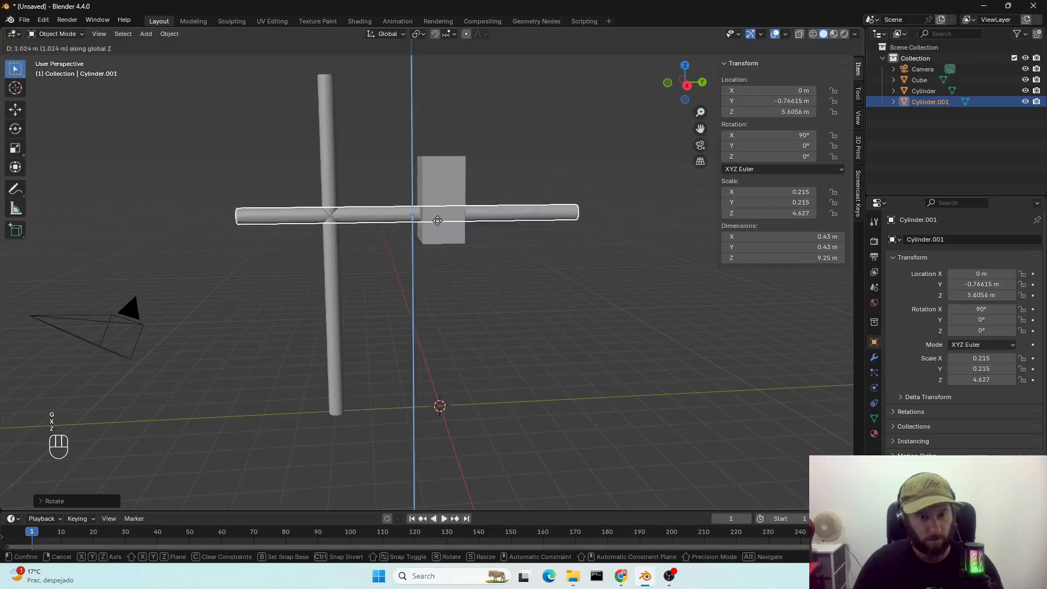
{"action": "left_click", "coordinate": [429, 152]}
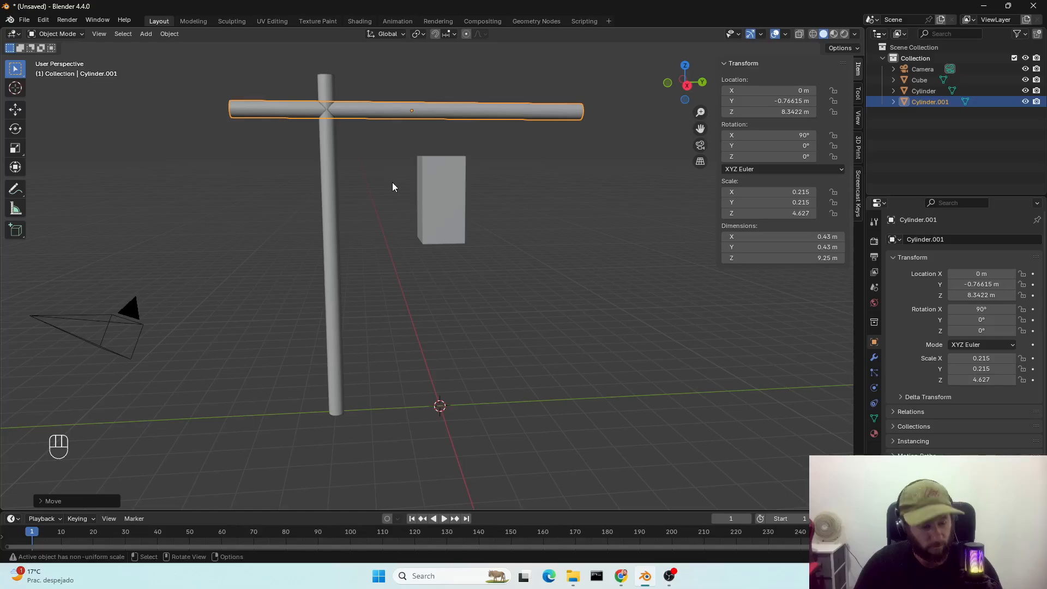
Shorten the horizontal cylinder along Y to a length of about 7.25 m
{"action": "key", "text": "s"}
{"action": "key", "text": "x"}
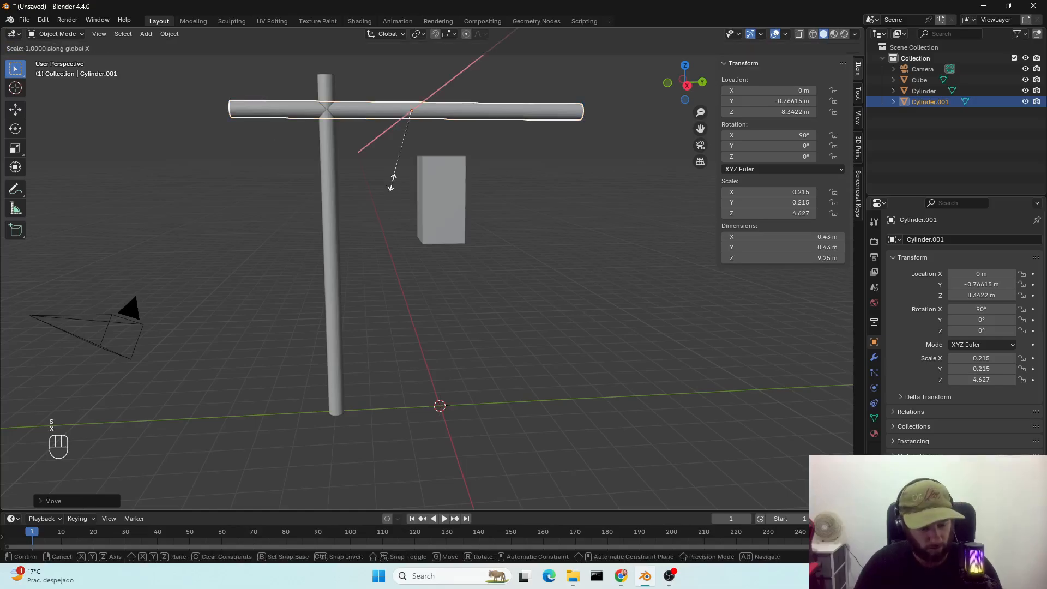
{"action": "key", "text": "y"}
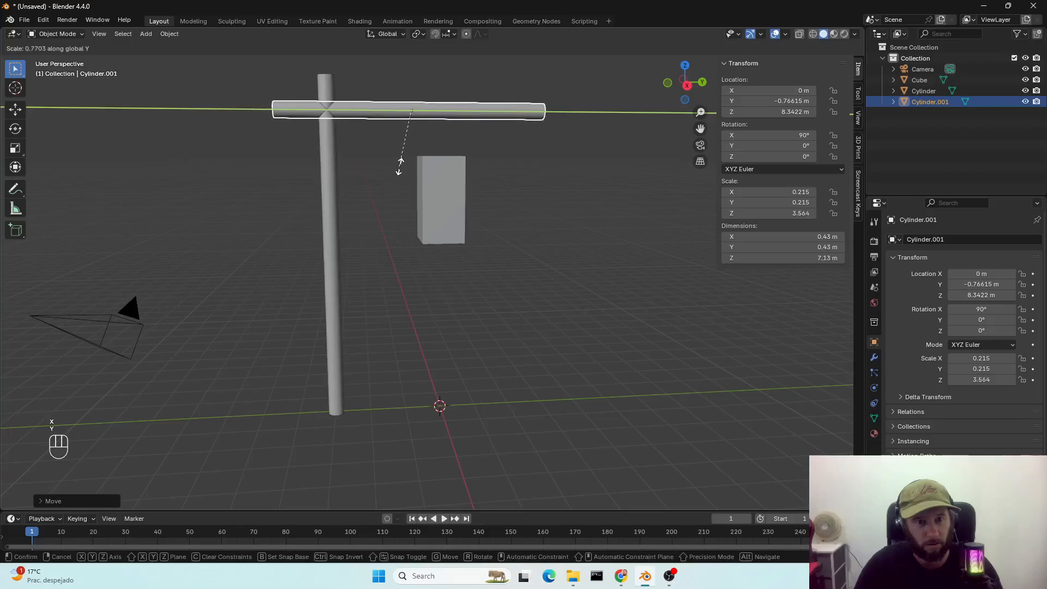
{"action": "left_click", "coordinate": [399, 167]}
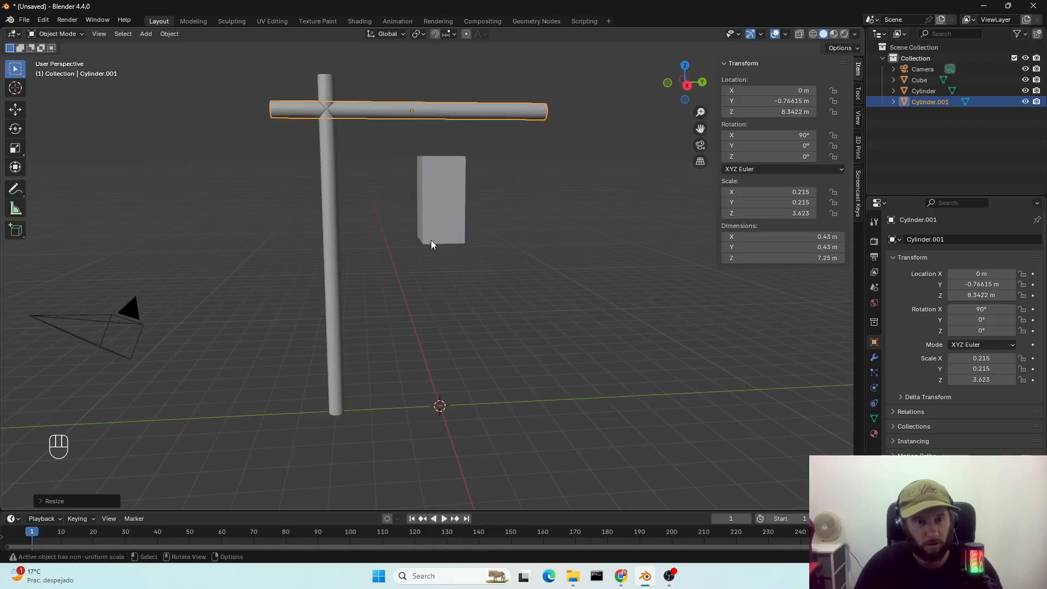
{"action": "mouse_move", "coordinate": [433, 256]}
{"action": "middle_mouse_down"}
{"action": "mouse_move", "coordinate": [410, 256]}
{"action": "mouse_move", "coordinate": [419, 266]}
{"action": "mouse_move", "coordinate": [420, 256]}
{"action": "middle_mouse_up"}
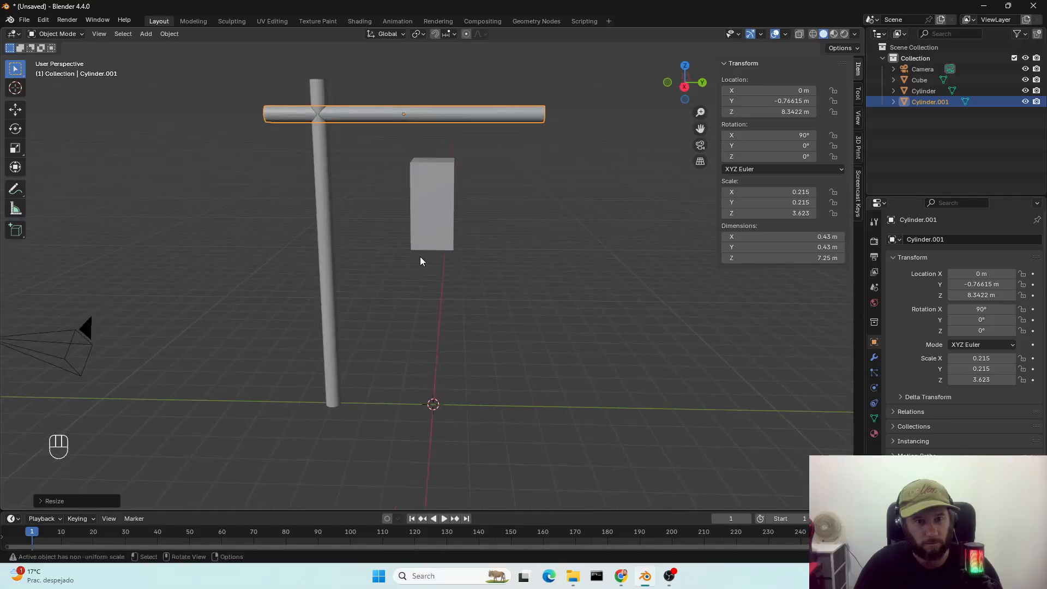
Add a torus mesh at the world origin with 43 minor segments
{"action": "scroll", "coordinate": [423, 192], "scroll_direction": "up", "scroll_amount": 3}
{"action": "scroll", "coordinate": [423, 193], "scroll_direction": "down", "scroll_amount": 4}
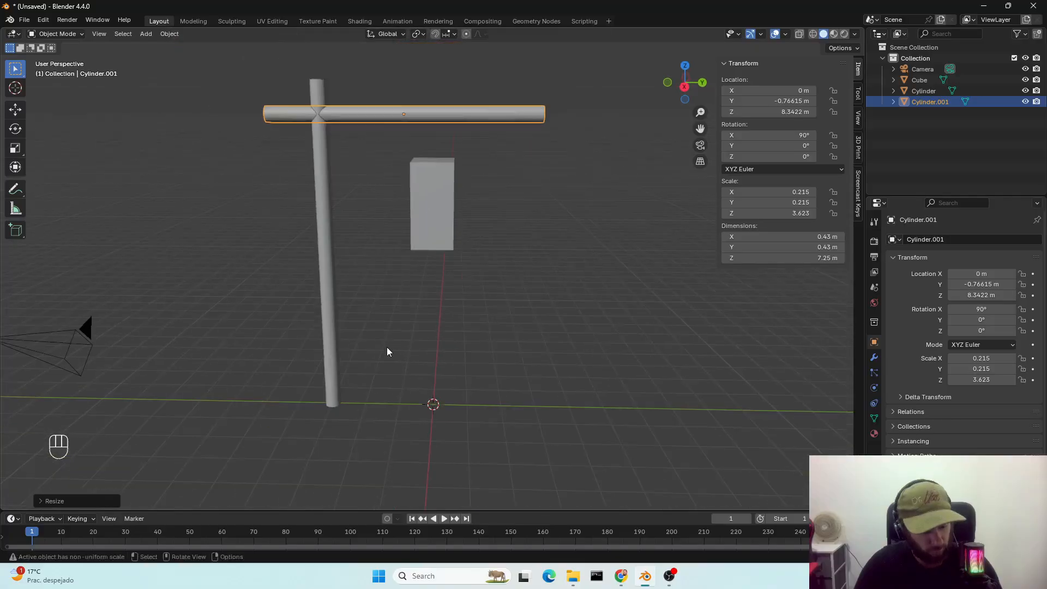
{"action": "key", "text": "shift+a"}
{"action": "mouse_move", "coordinate": [377, 345]}
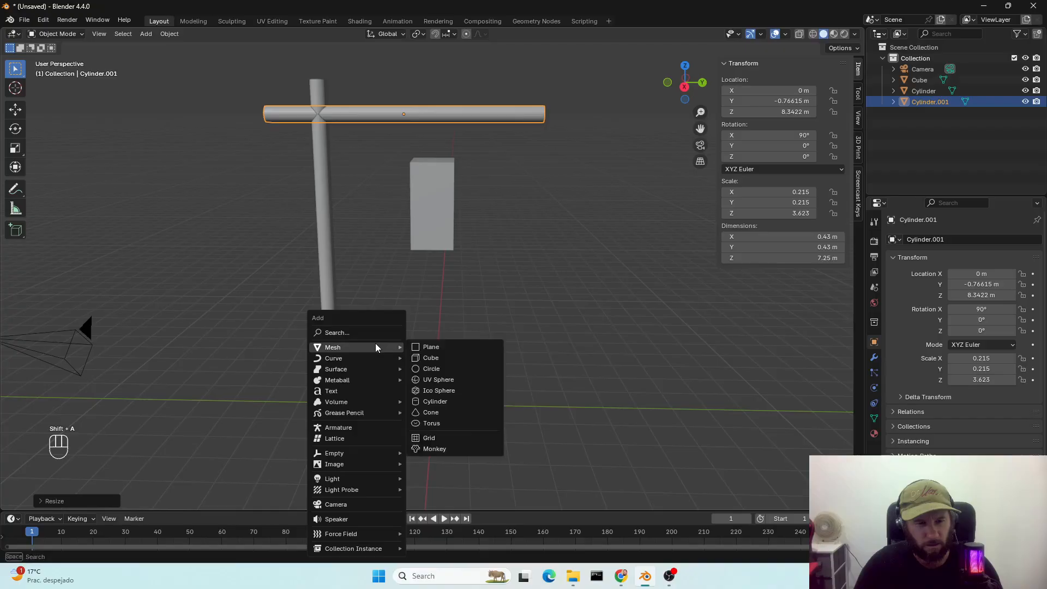
{"action": "left_click", "coordinate": [434, 423]}
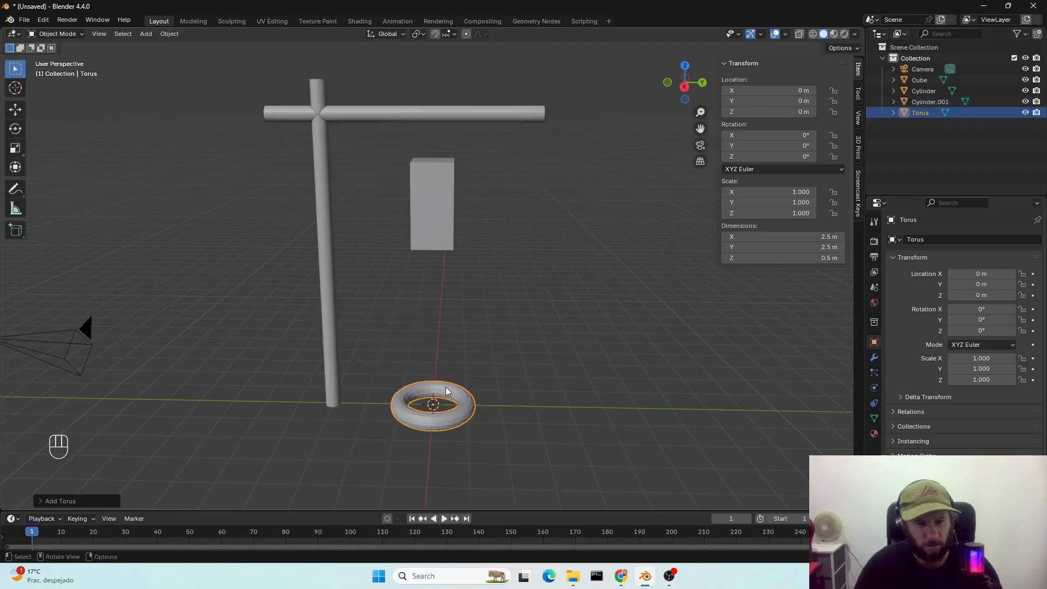
{"action": "key", "text": "KP_Decimal"}
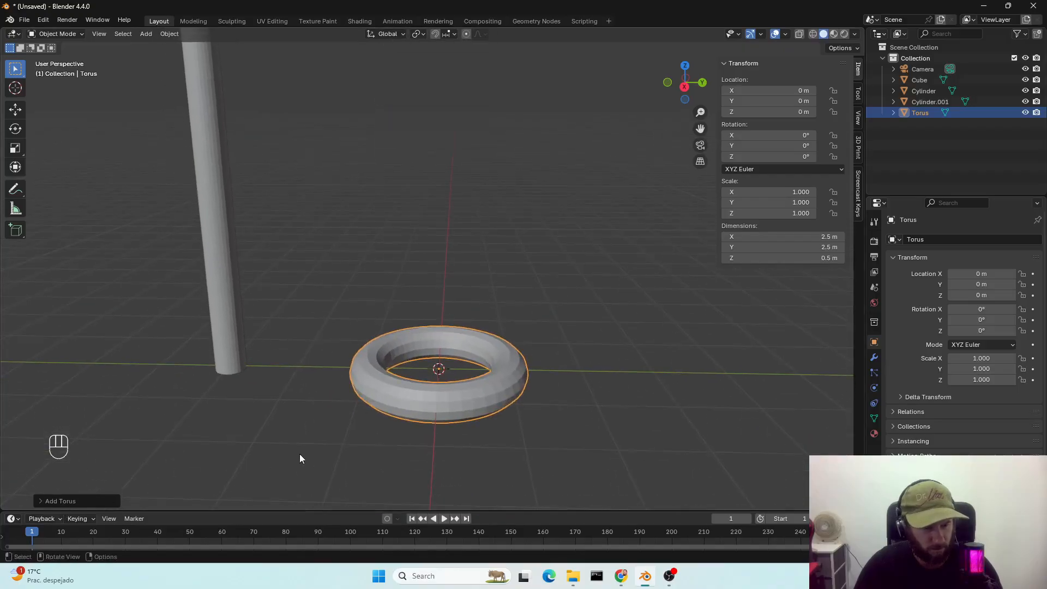
{"action": "left_click", "coordinate": [73, 500]}
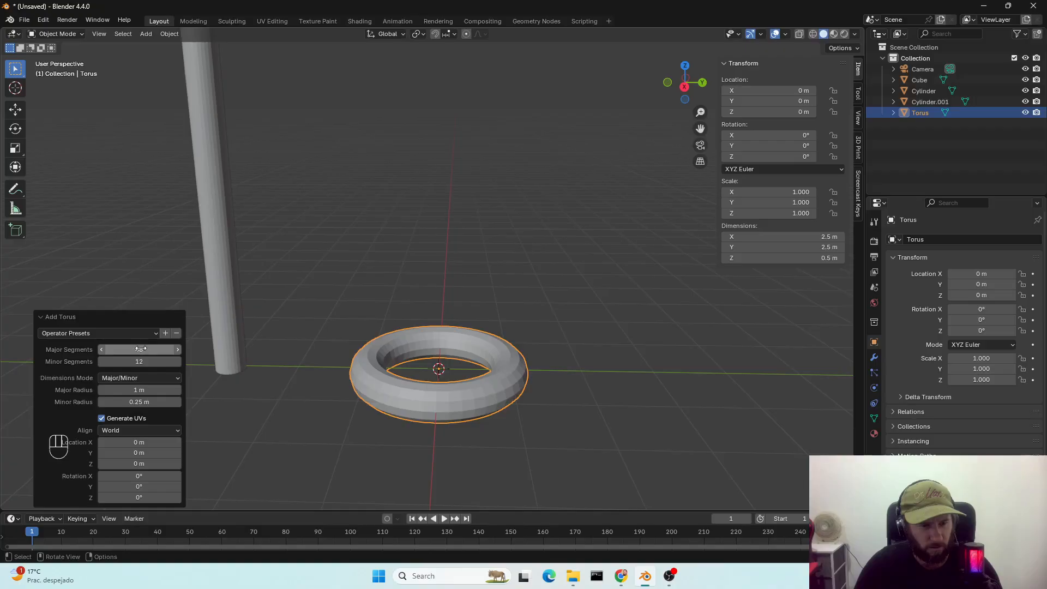
{"action": "left_click_drag", "start_coordinate": [138, 361], "coordinate": [190, 391]}
Rotate the torus 90° about the global Y axis so it stands upright
{"action": "scroll", "coordinate": [385, 431], "scroll_direction": "down", "scroll_amount": 4}
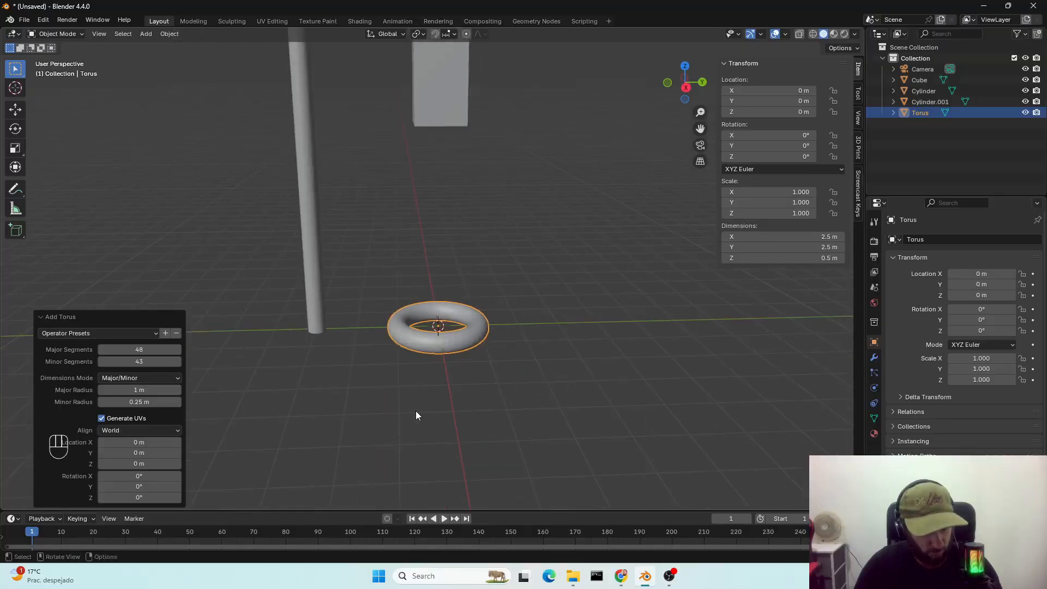
{"action": "key", "text": "r"}
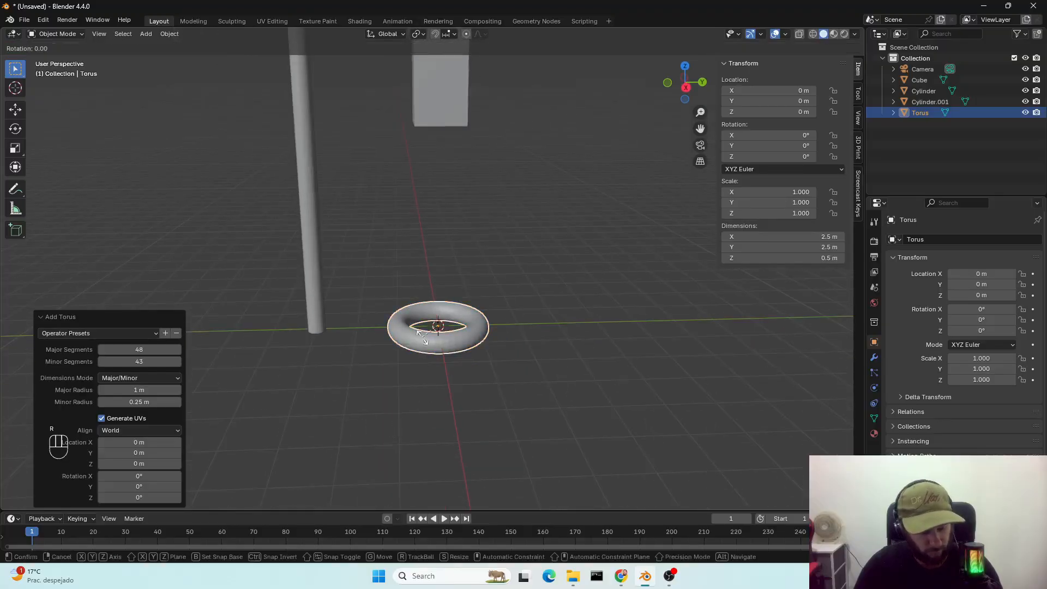
{"action": "key", "text": "x"}
{"action": "key", "text": "y"}
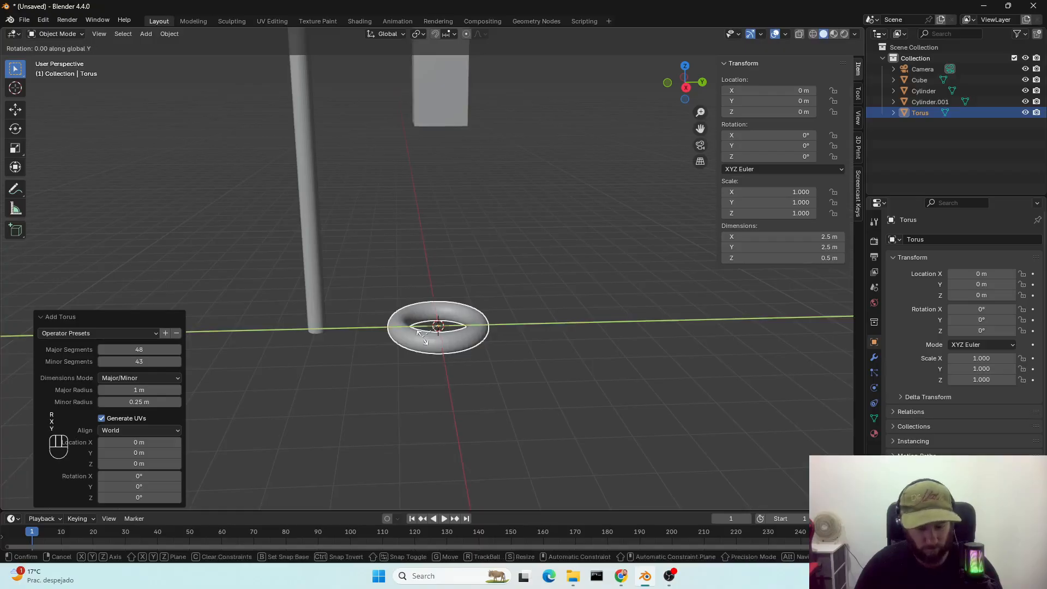
{"action": "key", "text": "KP_9"}
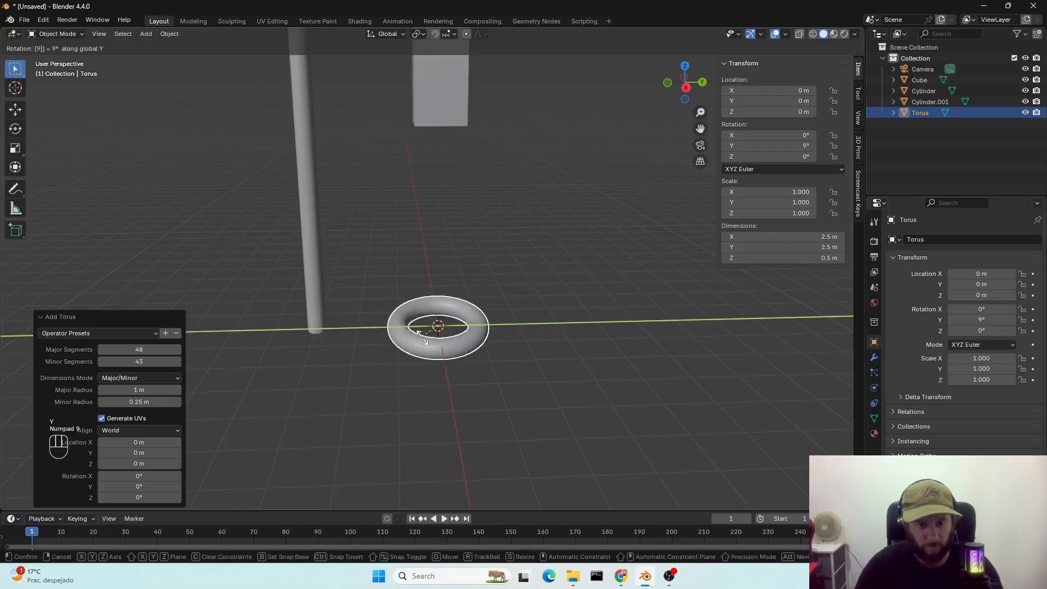
{"action": "key", "text": "KP_0"}
{"action": "left_click", "coordinate": [424, 342]}
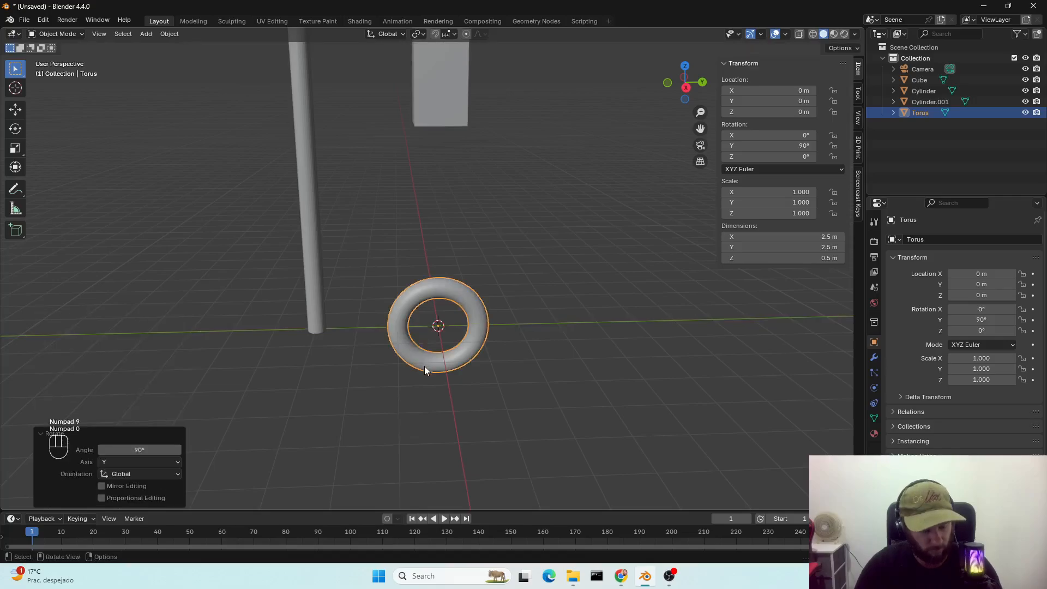
Raise the torus along Z to about 7.96 m, just under the horizontal arm, and scale it uniformly to about 0.208
{"action": "key", "text": "g"}
{"action": "key", "text": "z"}
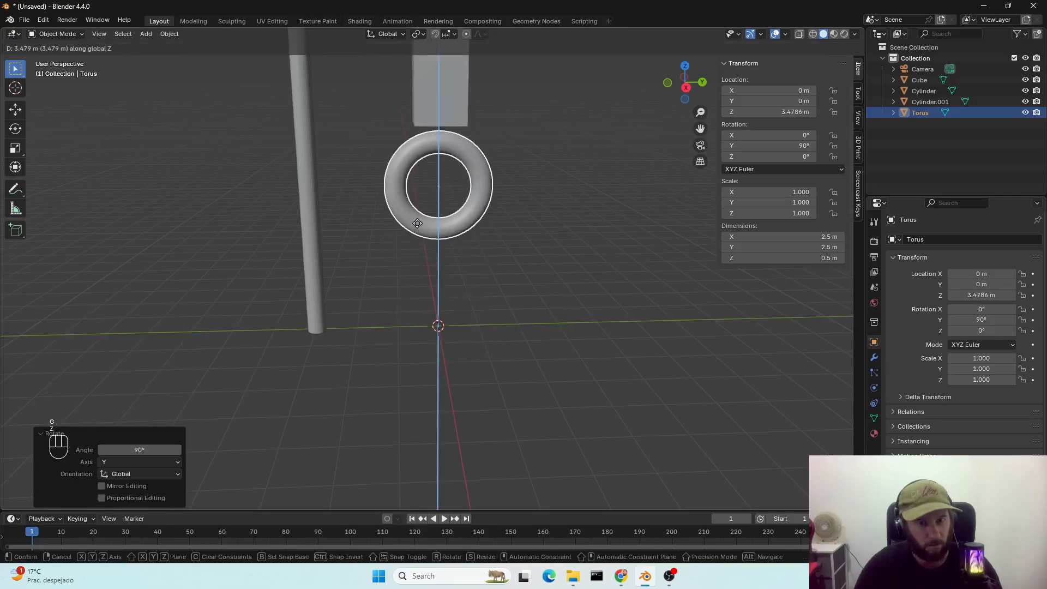
{"action": "left_click", "coordinate": [420, 133]}
{"action": "middle_click_drag", "start_coordinate": [446, 242], "coordinate": [419, 401], "text": "shift"}
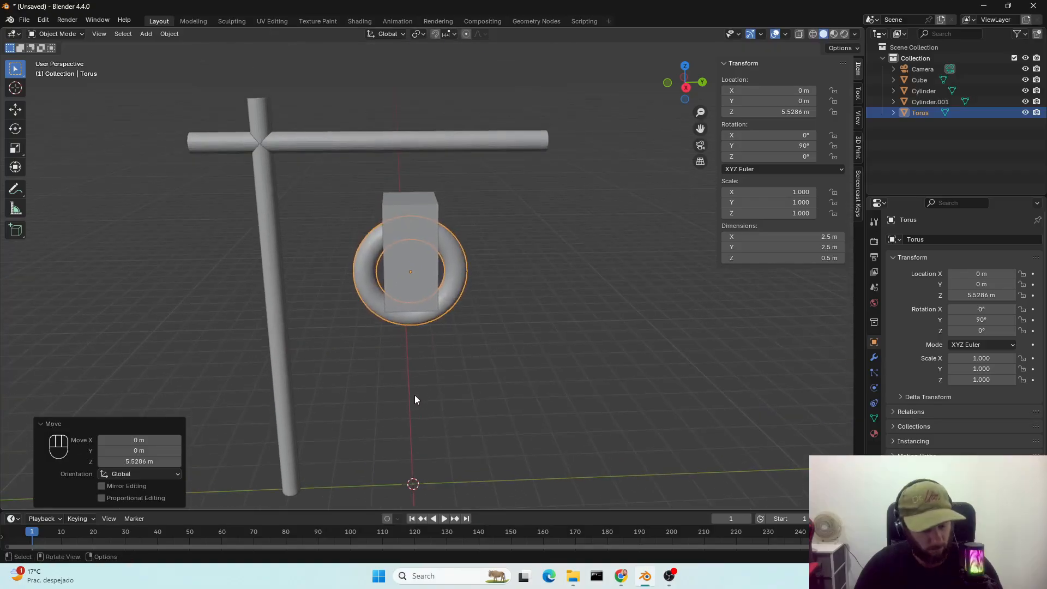
{"action": "key", "text": "g"}
{"action": "key", "text": "z"}
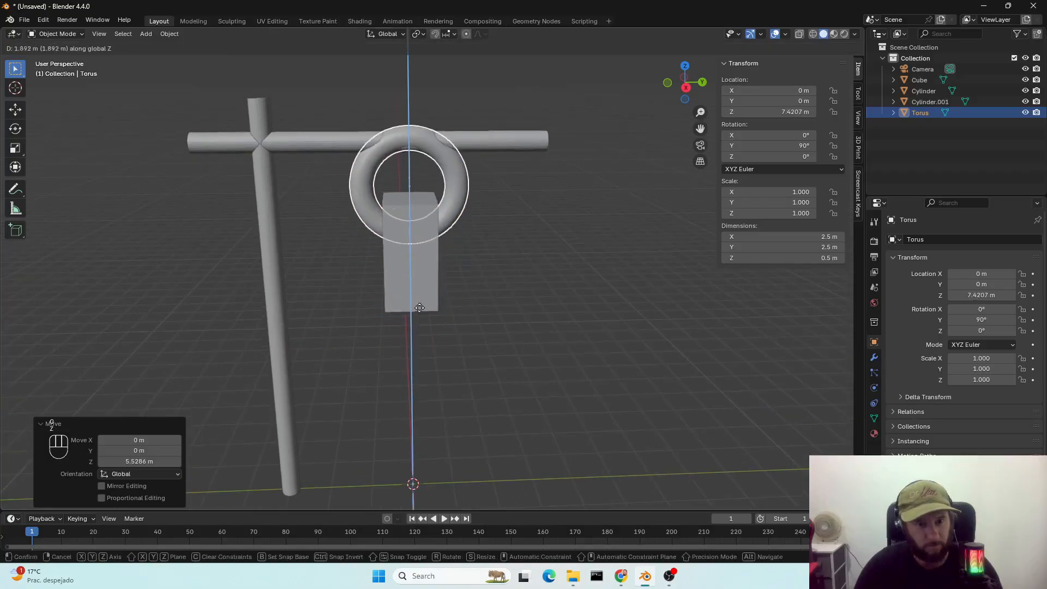
{"action": "left_click", "coordinate": [420, 288]}
{"action": "key", "text": "s"}
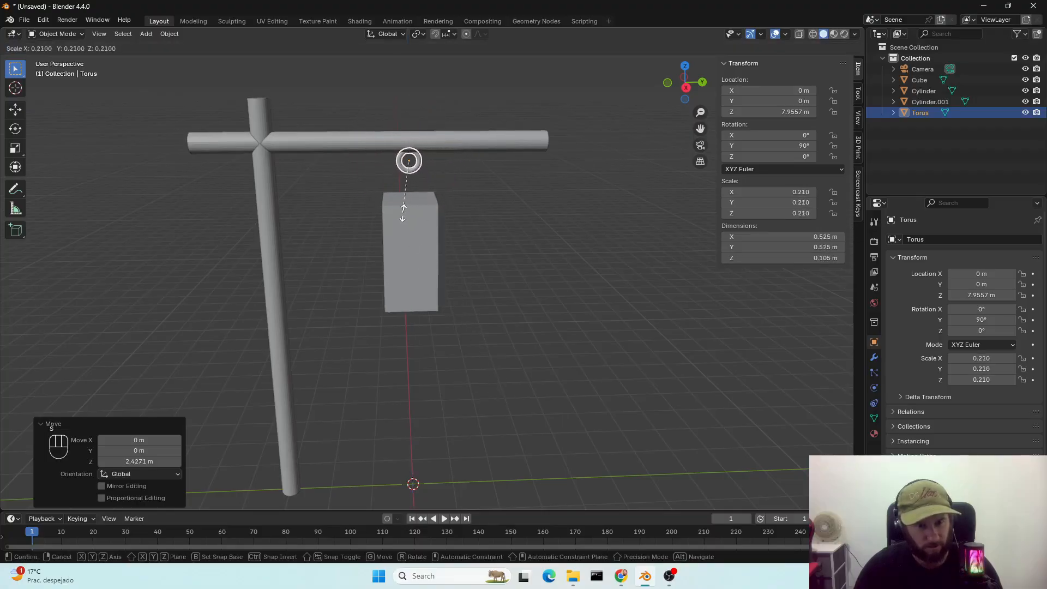
{"action": "left_click", "coordinate": [404, 243]}
Raise the box along Z to about 6.60 m so its top face meets the underside of the ring
{"action": "middle_click_drag", "start_coordinate": [417, 305], "coordinate": [414, 372]}
{"action": "scroll", "coordinate": [414, 372], "scroll_direction": "up", "scroll_amount": 5}
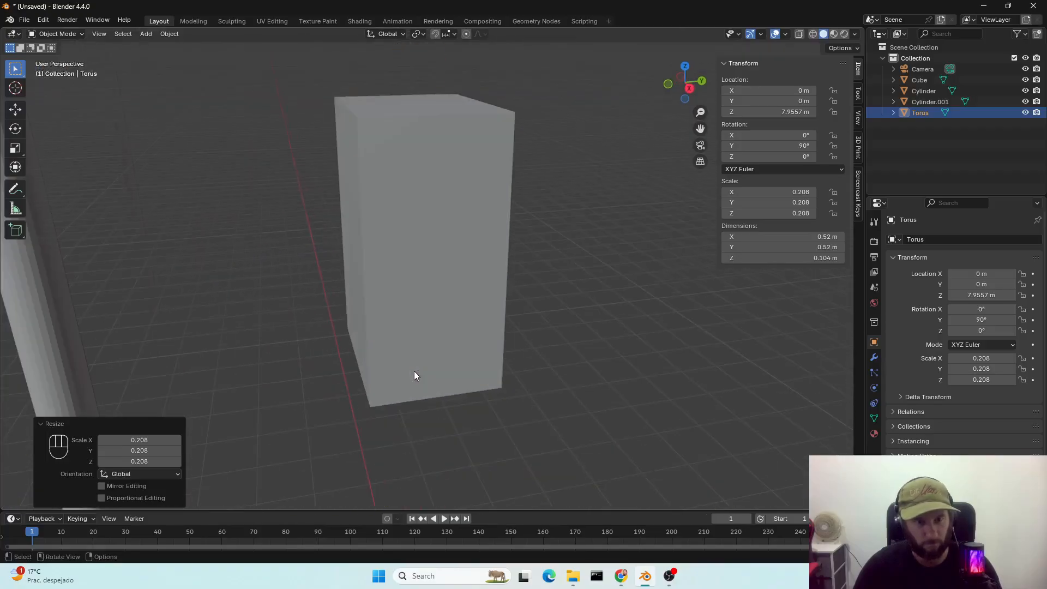
{"action": "middle_click_drag", "start_coordinate": [427, 233], "coordinate": [414, 387], "text": "shift"}
{"action": "left_click", "coordinate": [413, 393]}
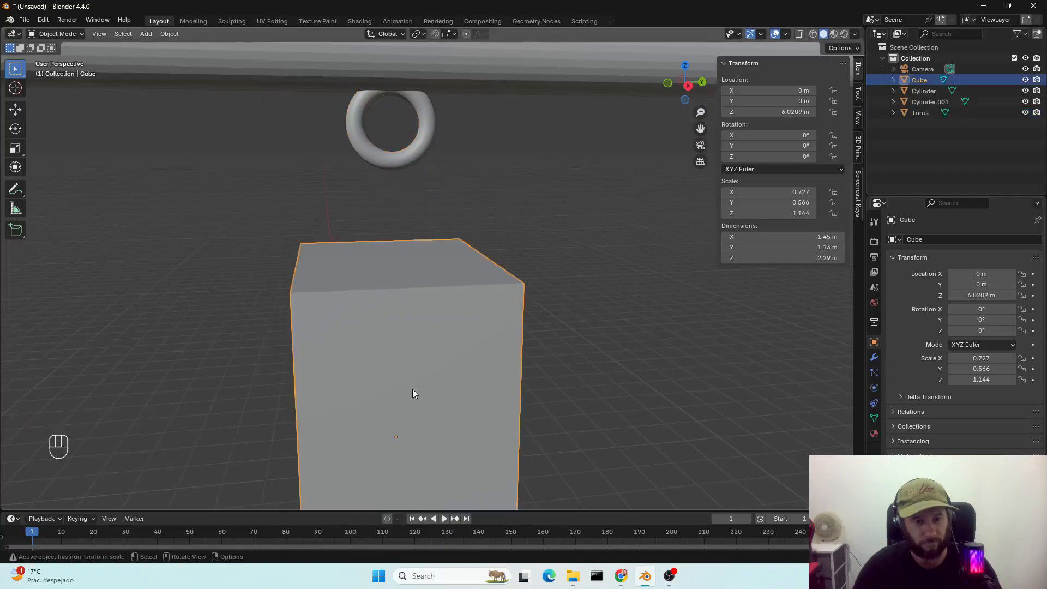
{"action": "key", "text": "g"}
{"action": "key", "text": "z"}
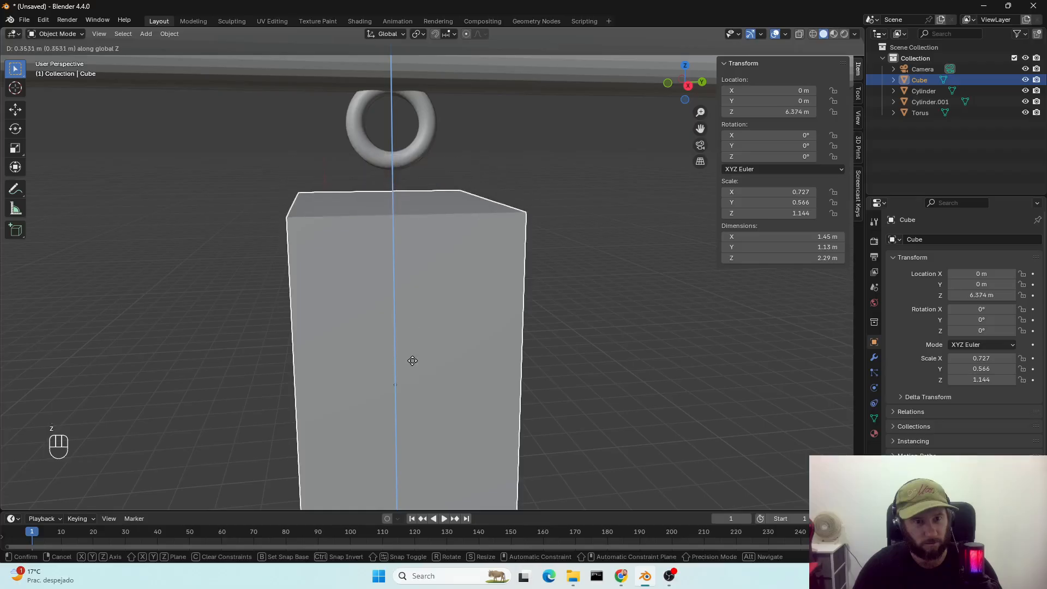
{"action": "left_click", "coordinate": [412, 324]}
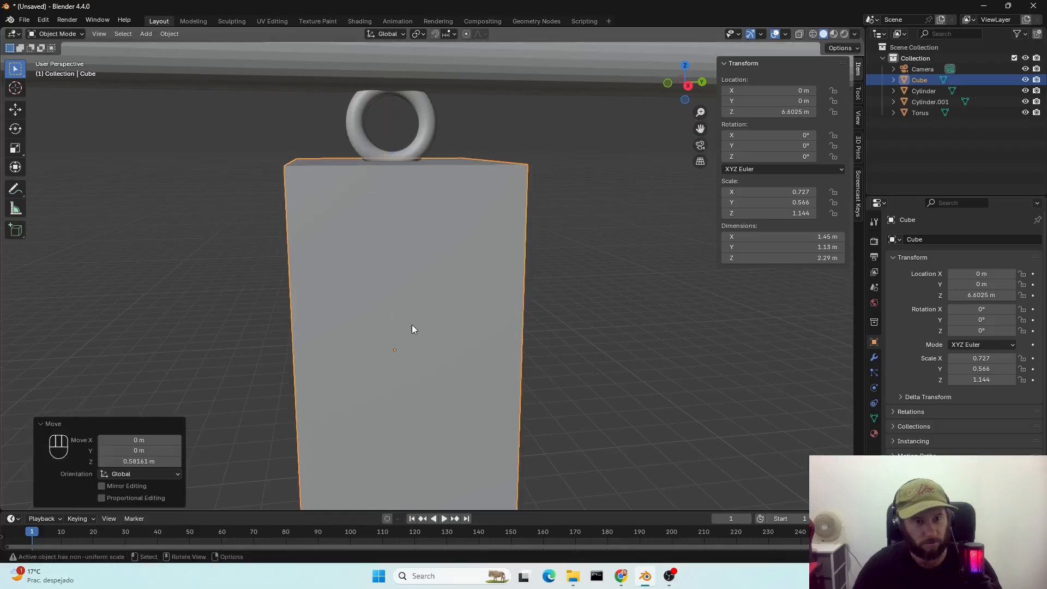
{"action": "middle_click_drag", "start_coordinate": [411, 325], "coordinate": [330, 369]}
{"action": "scroll", "coordinate": [350, 345], "scroll_direction": "down", "scroll_amount": 3}
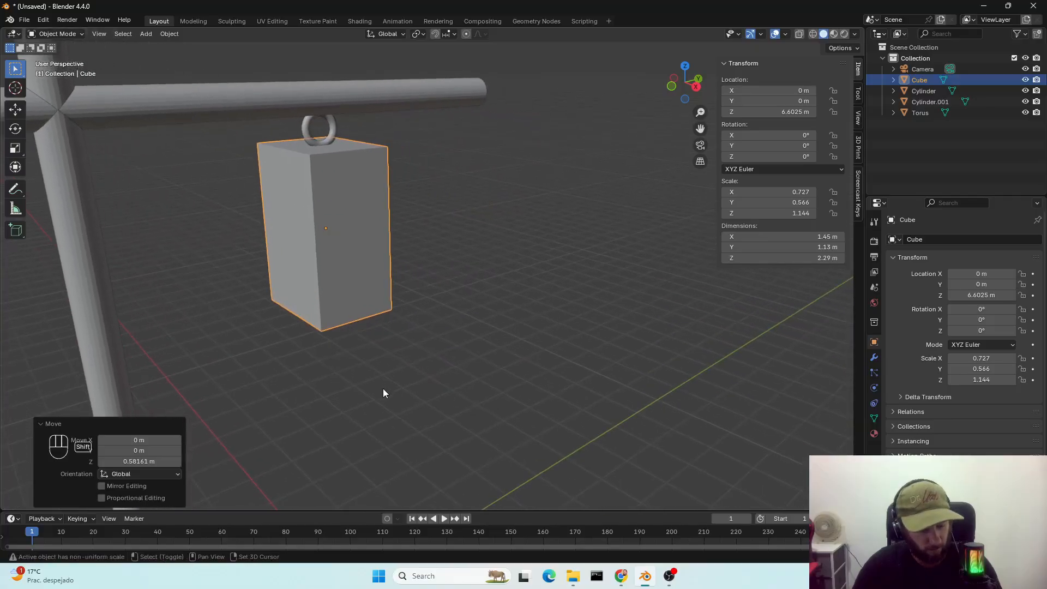
{"action": "key", "text": "shift+a"}
{"action": "type", "text": "g"}
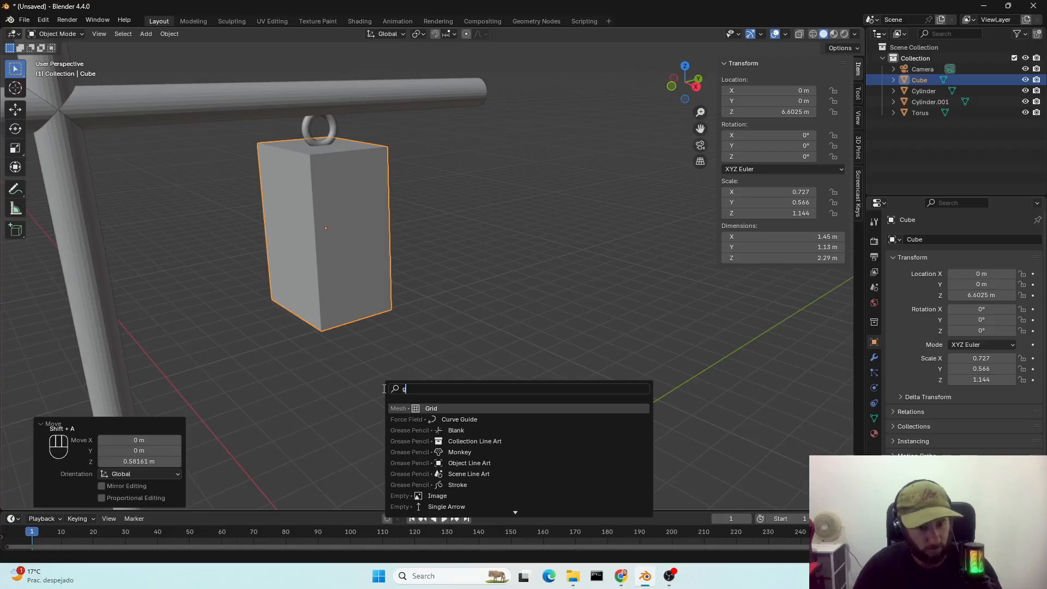
{"action": "key", "text": "Escape"}
Add a cylinder mesh at the origin and raise it along Z to about 6.36 m, level with the box
{"action": "key", "text": "shift+a"}
{"action": "mouse_move", "coordinate": [344, 354]}
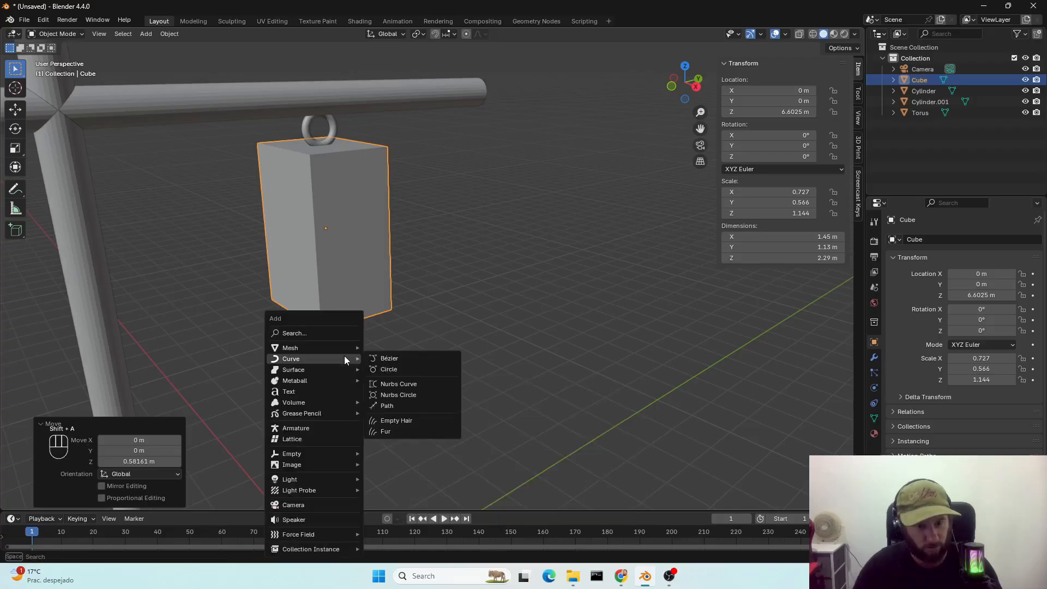
{"action": "left_click", "coordinate": [403, 404]}
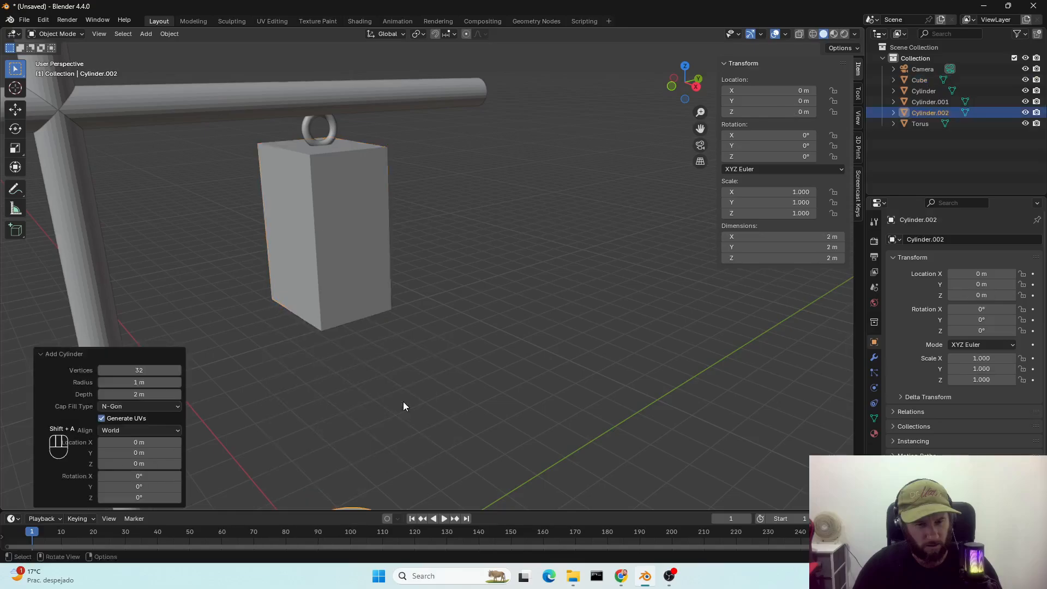
{"action": "key", "text": "g"}
{"action": "key", "text": "z"}
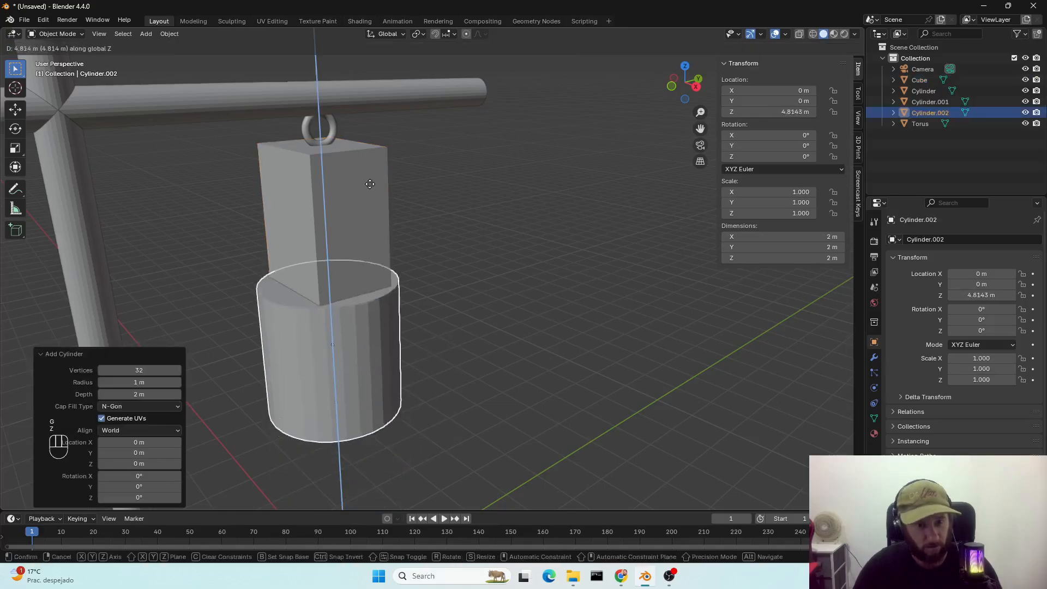
{"action": "left_click", "coordinate": [367, 100]}
Rotate the new cylinder 90° about the global Y axis so it points out through the box's front
{"action": "key", "text": "r"}
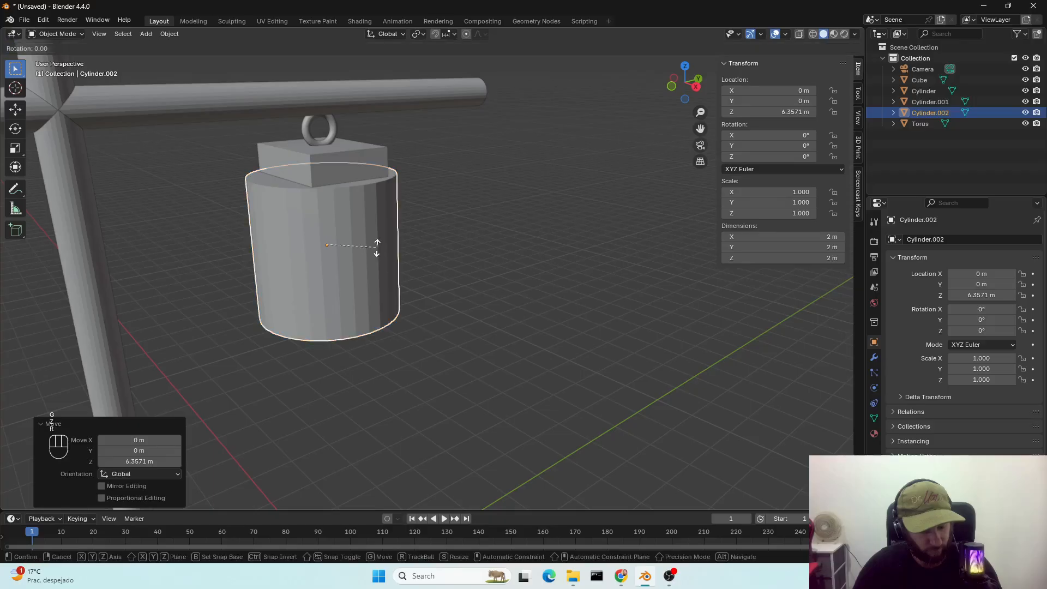
{"action": "key", "text": "x"}
{"action": "key", "text": "y"}
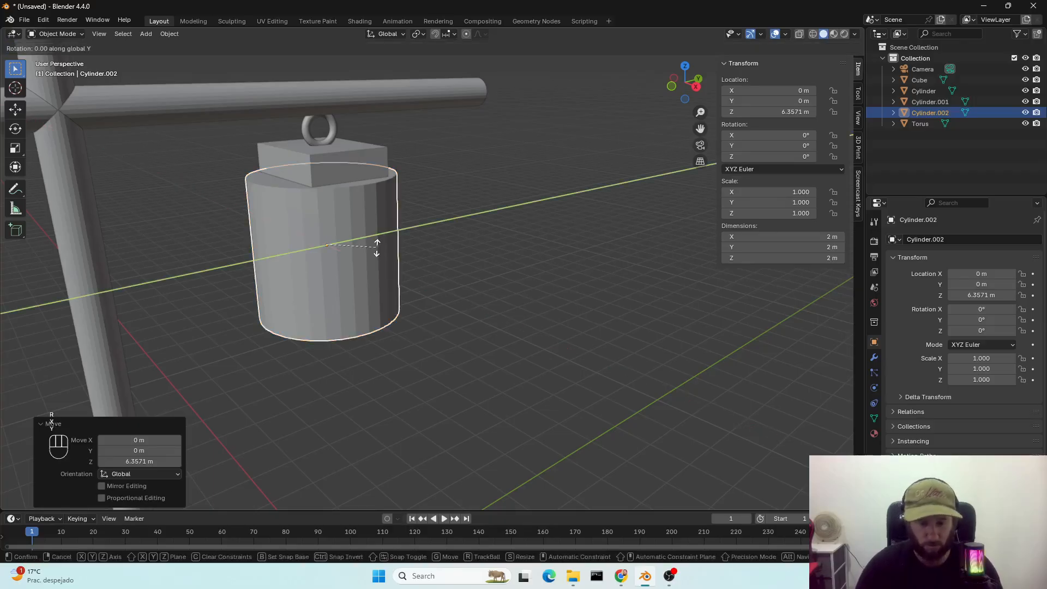
{"action": "key", "text": "KP_9"}
{"action": "key", "text": "KP_0"}
{"action": "left_click", "coordinate": [376, 247]}
Scale the cylinder on every axis except X to about 0.86 m in diameter, and flatten it along X to about 0.40 m thick
{"action": "middle_click_drag", "start_coordinate": [376, 248], "coordinate": [390, 283]}
{"action": "key", "text": "s"}
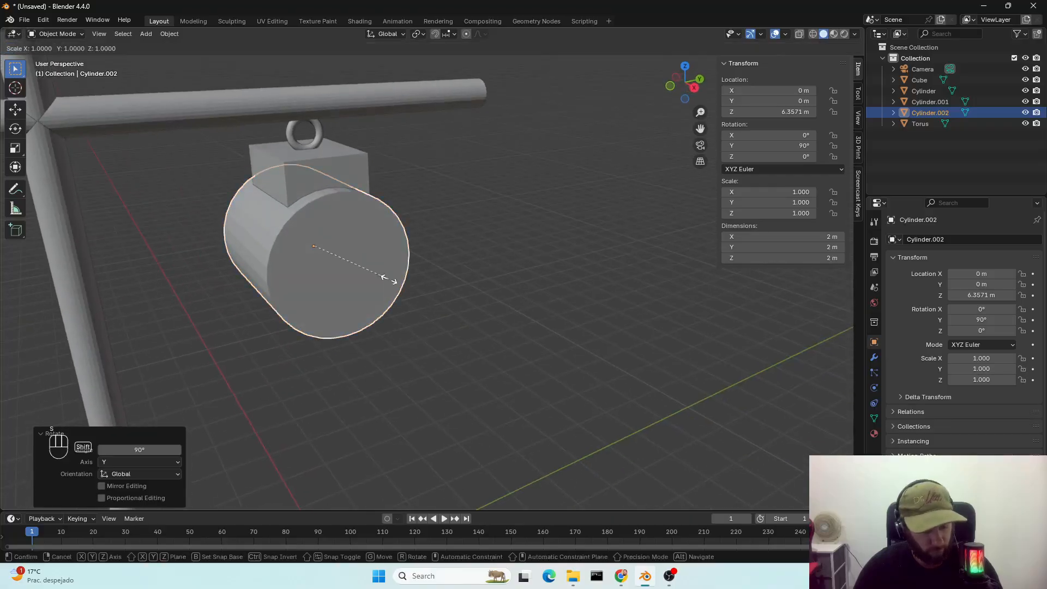
{"action": "key", "text": "shift+x"}
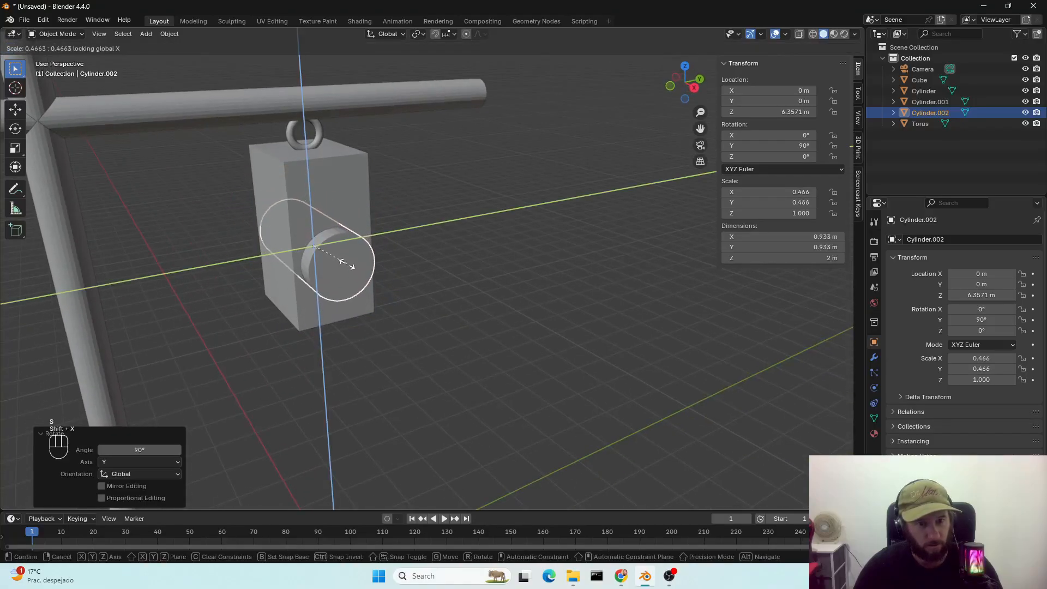
{"action": "left_click", "coordinate": [345, 264]}
{"action": "key", "text": "s"}
{"action": "key", "text": "x"}
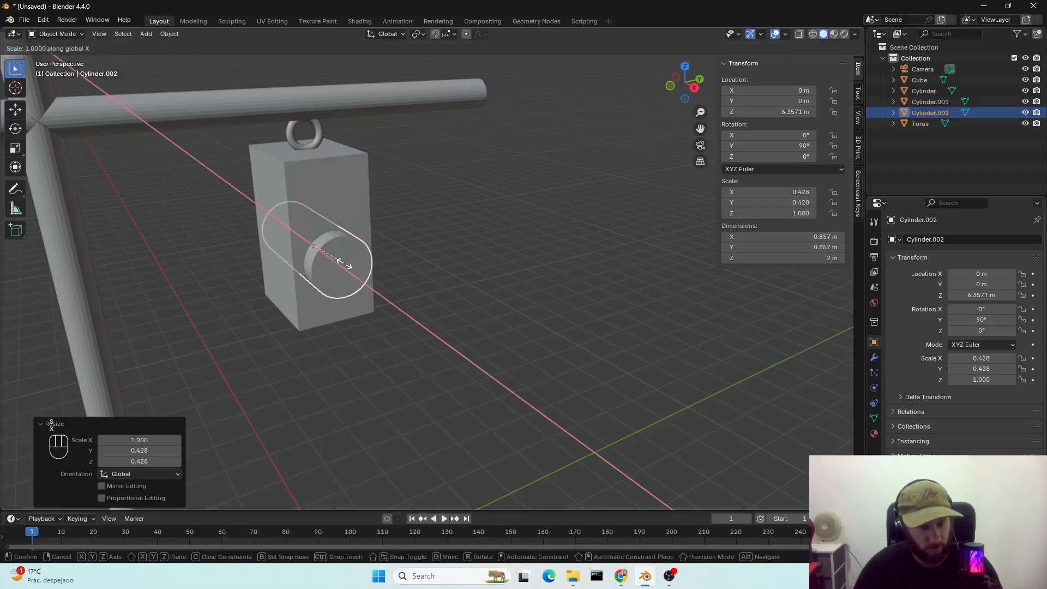
{"action": "left_click", "coordinate": [316, 252]}
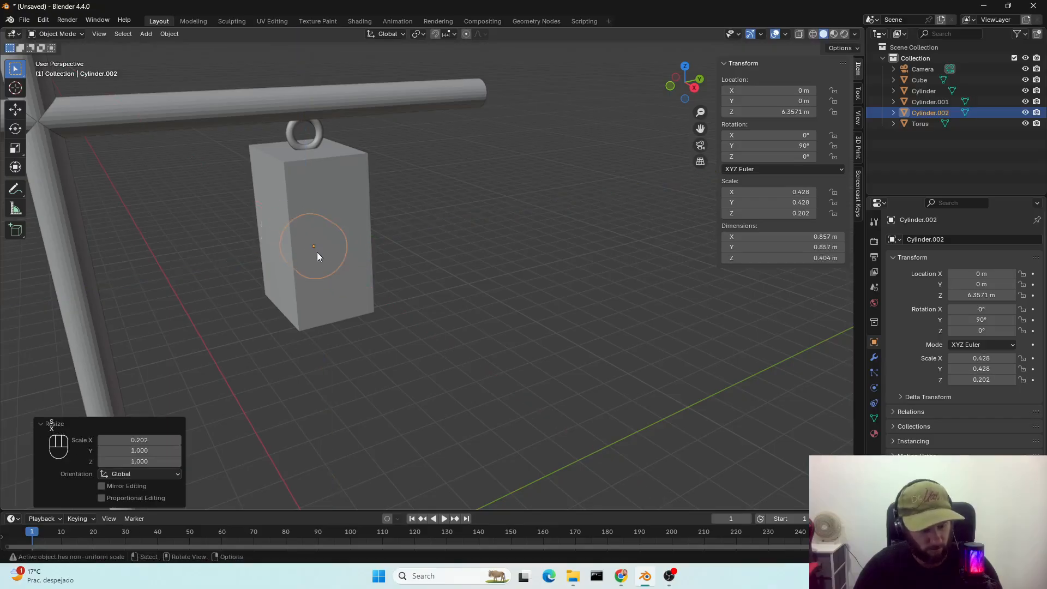
Move the disc along X to about 0.75 m and along Z to about 7.23 m, onto the upper front of the box
{"action": "key", "text": "g"}
{"action": "key", "text": "x"}
{"action": "left_click", "coordinate": [339, 267]}
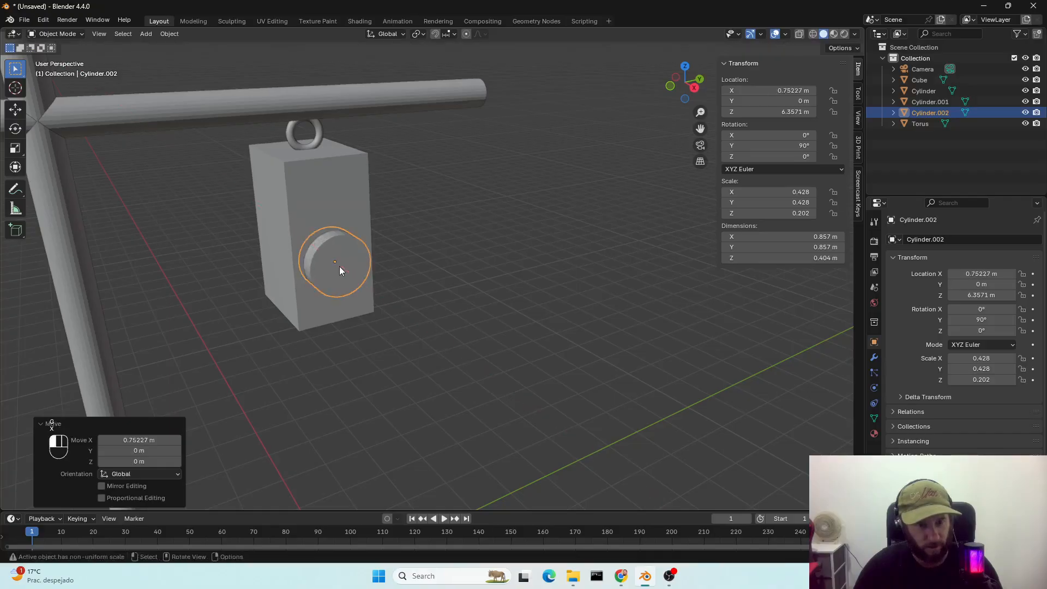
{"action": "key", "text": "g"}
{"action": "key", "text": "z"}
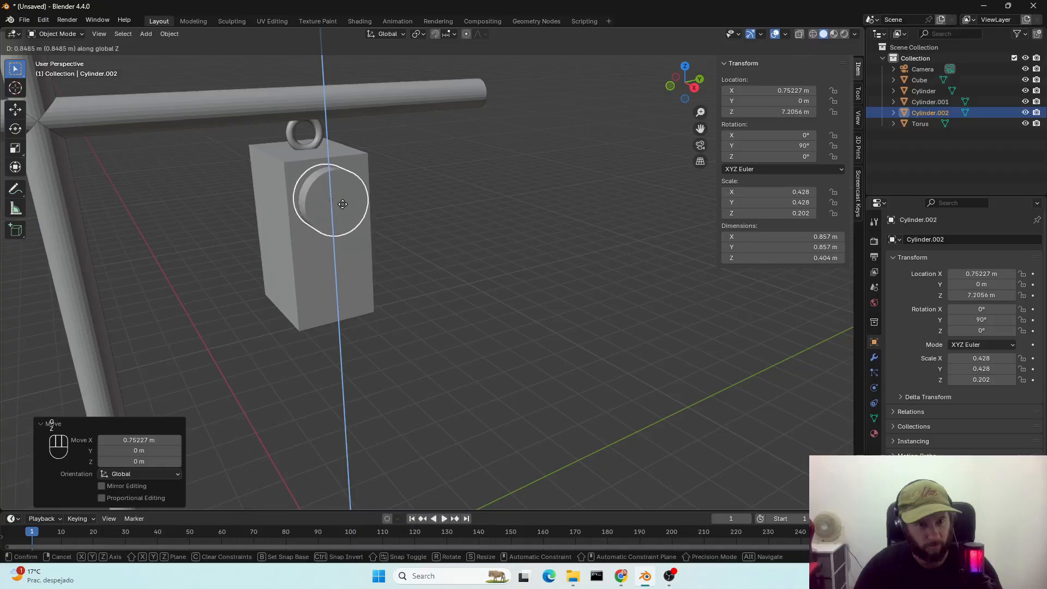
{"action": "left_click", "coordinate": [342, 202]}
Scale the disc on the box's front on every axis except X, down to about 0.63 m in diameter
{"action": "middle_click_drag", "start_coordinate": [358, 283], "coordinate": [431, 302]}
{"action": "scroll", "coordinate": [334, 259], "scroll_direction": "up", "scroll_amount": 3}
{"action": "left_click", "coordinate": [399, 315]}
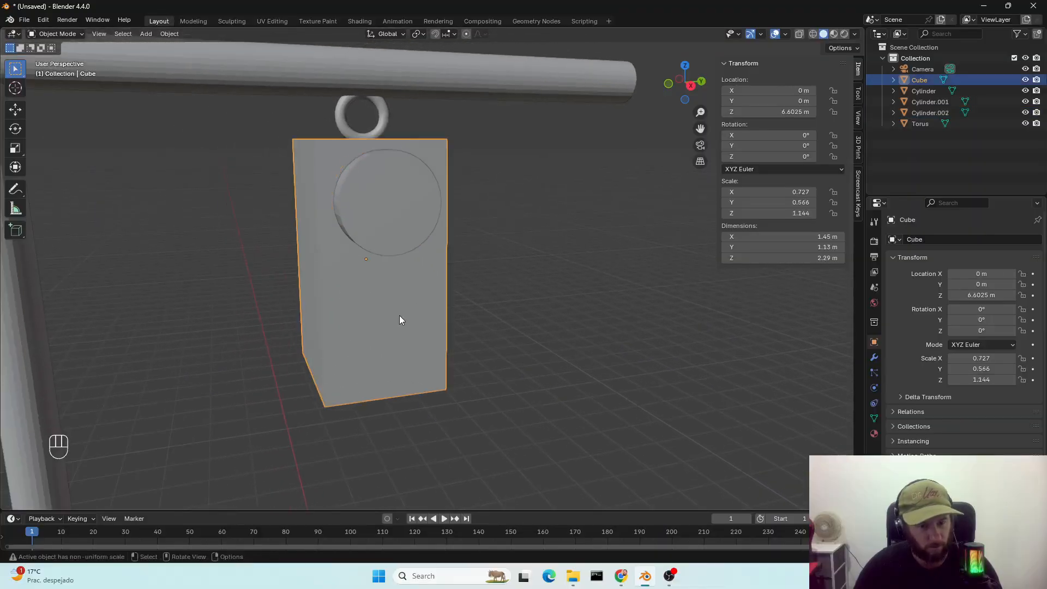
{"action": "left_click", "coordinate": [404, 248]}
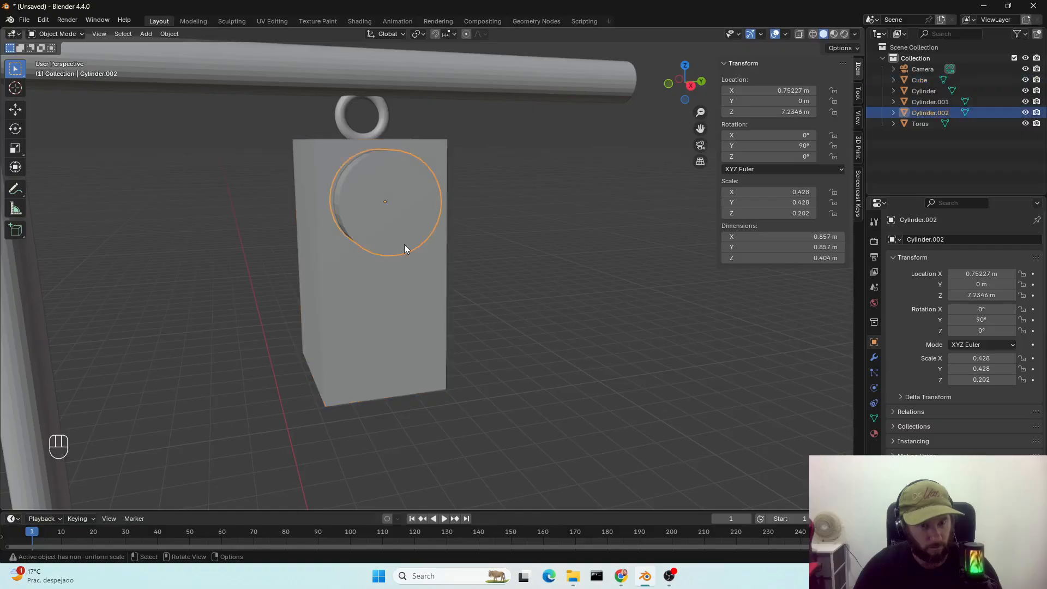
{"action": "key", "text": "g"}
{"action": "right_click", "coordinate": [441, 297]}
{"action": "key", "text": "s"}
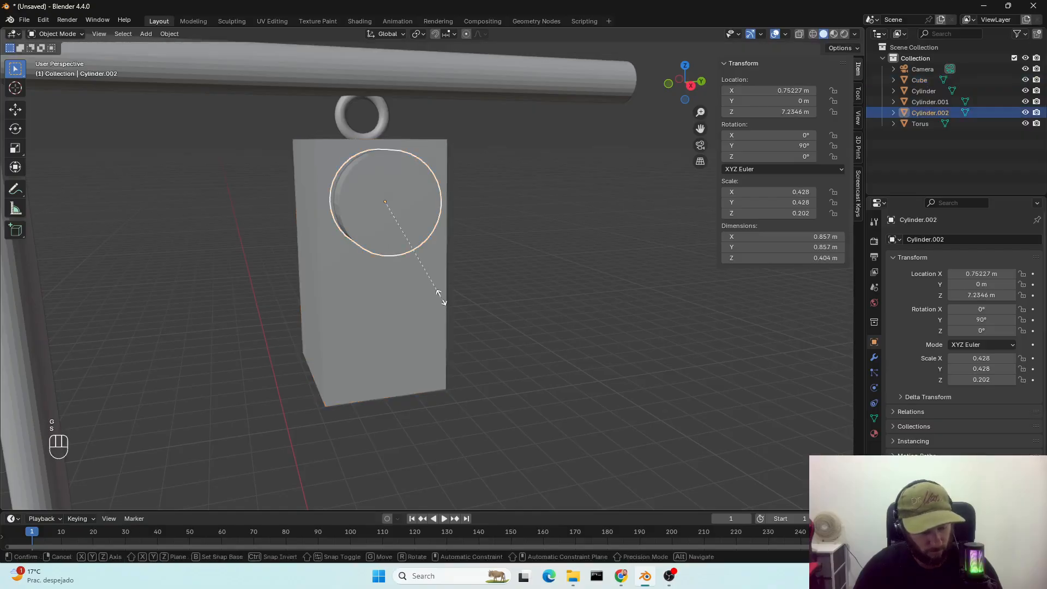
{"action": "key", "text": "z"}
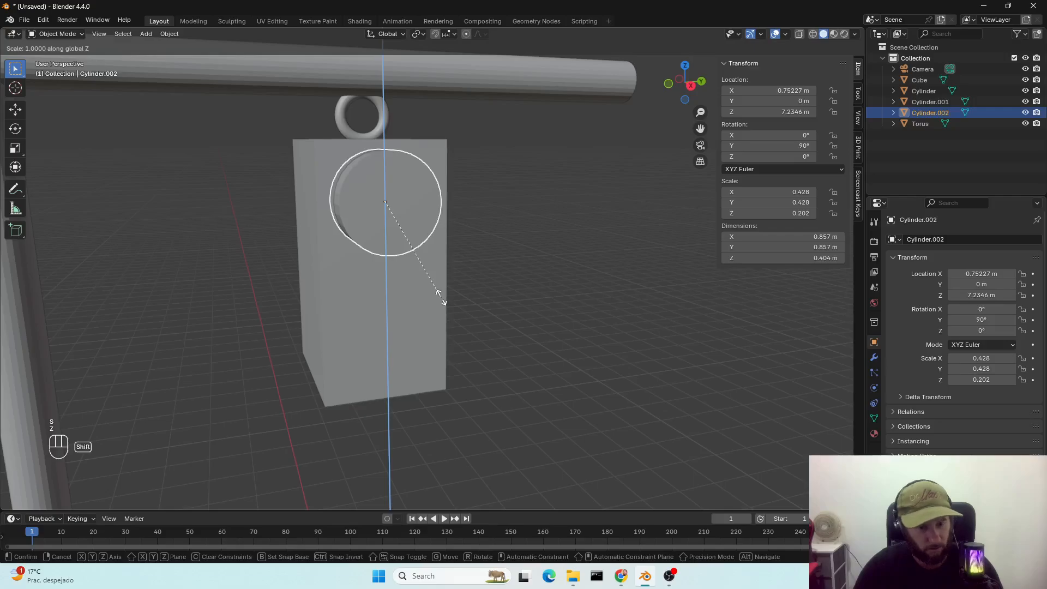
{"action": "key", "text": "shift+x"}
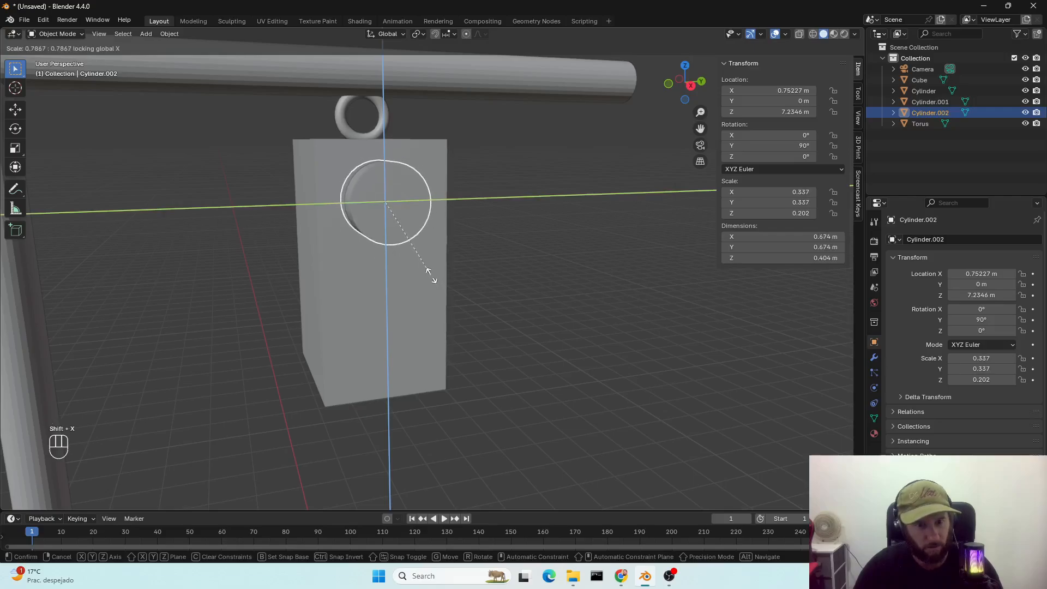
{"action": "left_click", "coordinate": [430, 272]}
Raise the disc along Z to about 7.34 m, closer to the box's upper edge
{"action": "key", "text": "g"}
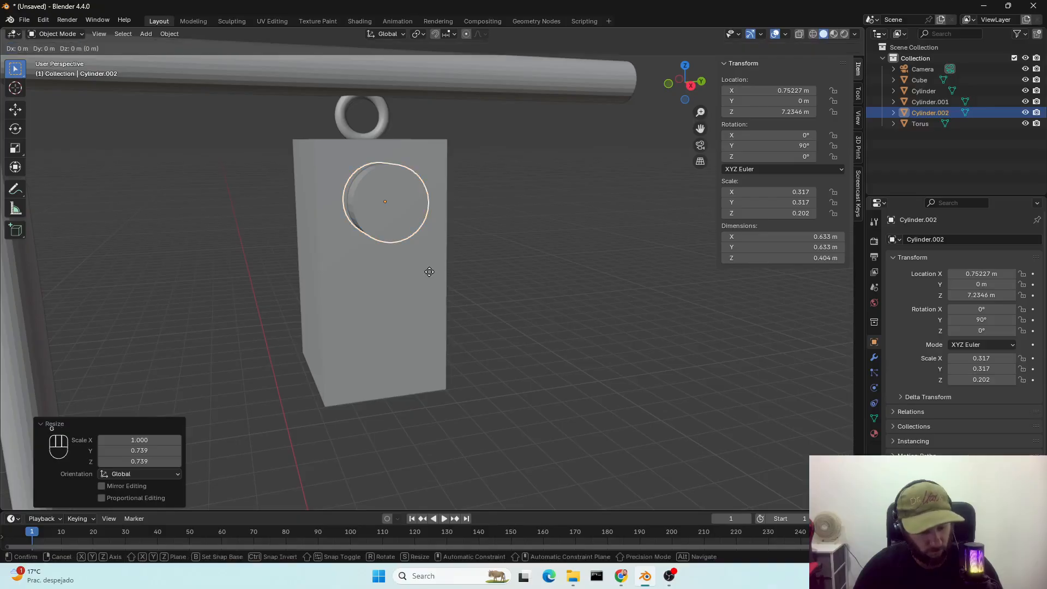
{"action": "key", "text": "z"}
{"action": "left_click", "coordinate": [428, 264]}
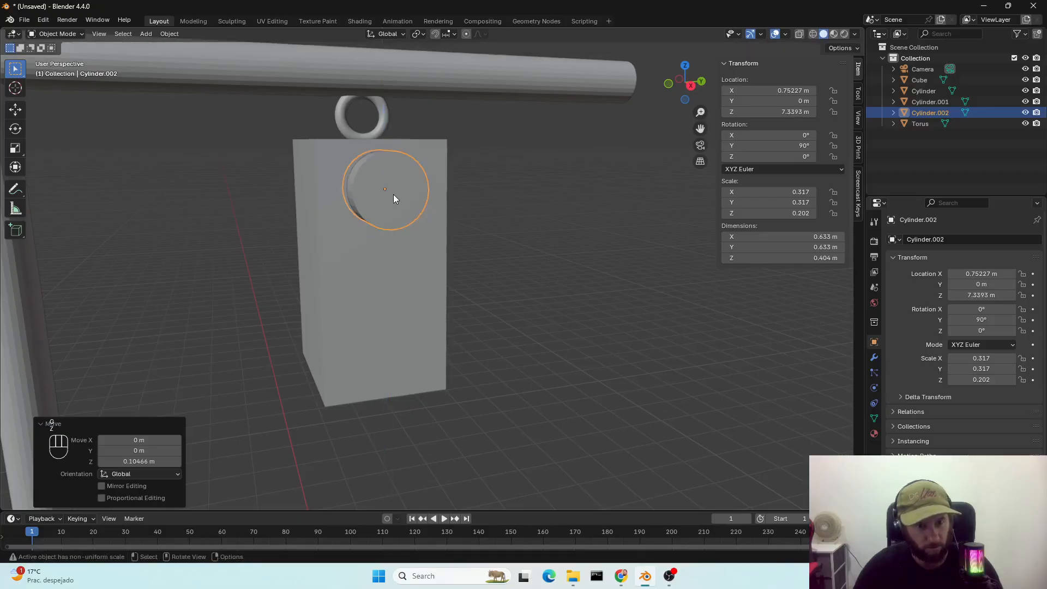
Duplicate the disc twice down the box's front along Z, placing the copies at about 6.60 m and 5.83 m
{"action": "key", "text": "shift+d"}
{"action": "key", "text": "z"}
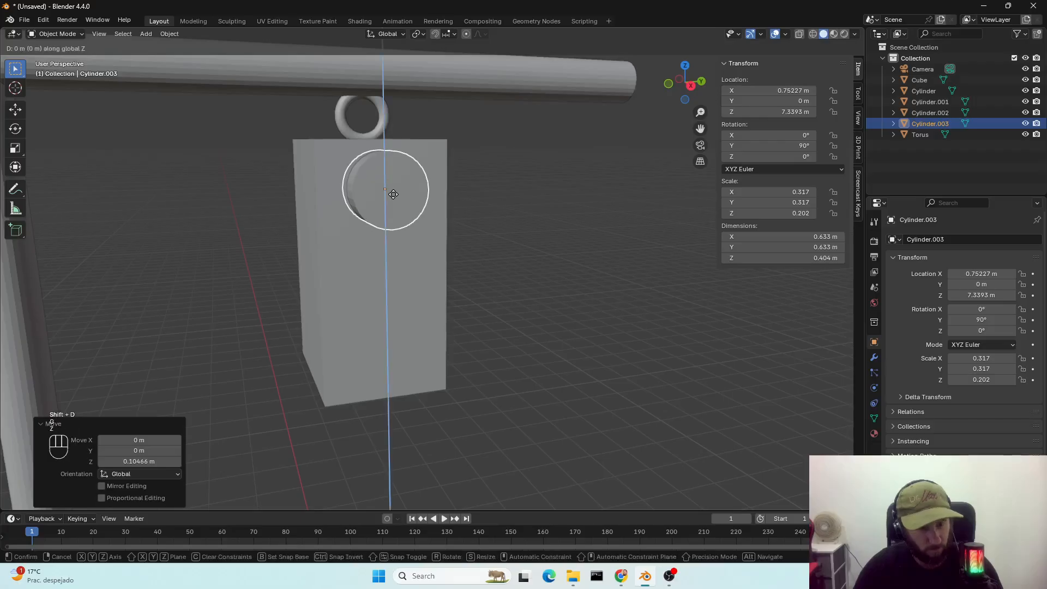
{"action": "left_click", "coordinate": [404, 280]}
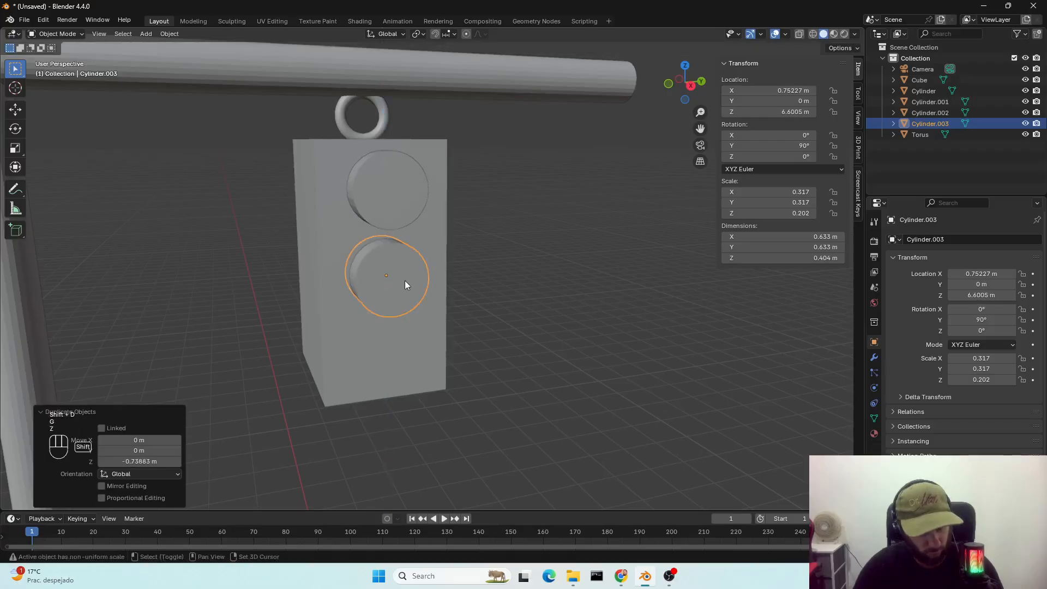
{"action": "key", "text": "shift+g"}
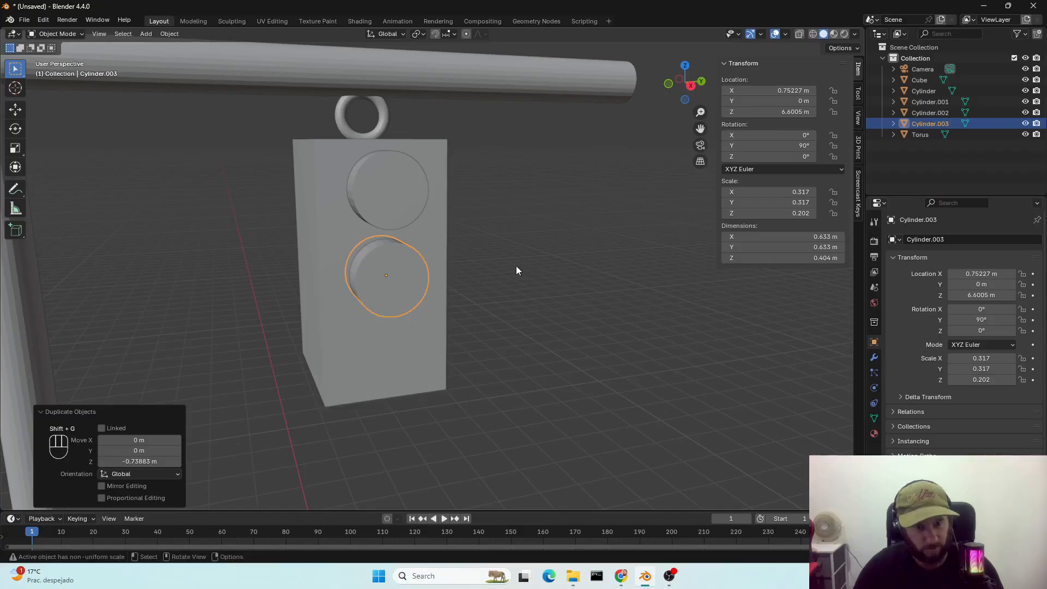
{"action": "key", "text": "shift+d"}
{"action": "key", "text": "z"}
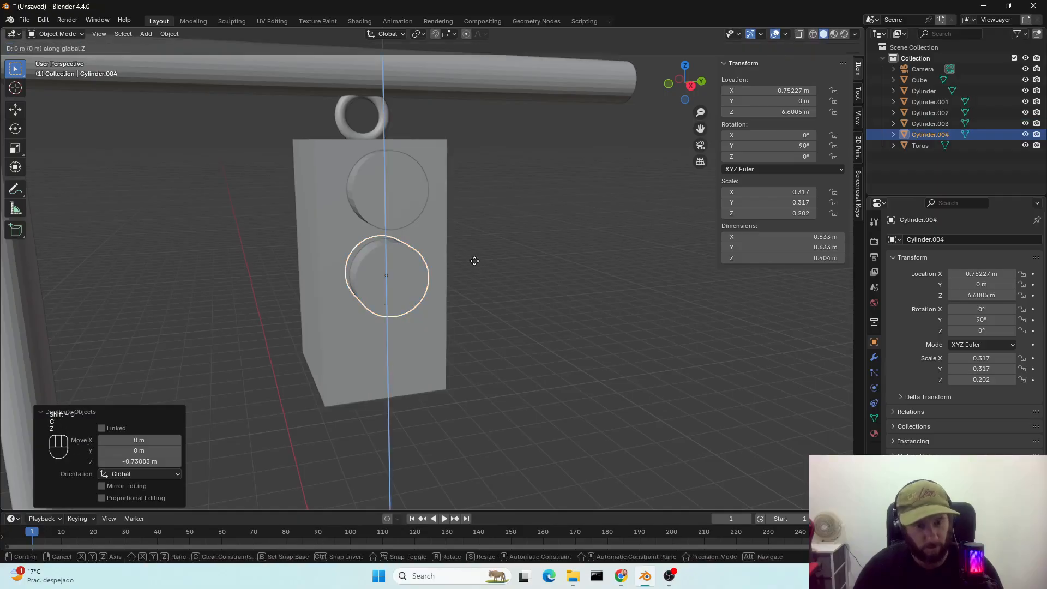
{"action": "left_click", "coordinate": [482, 357]}
{"action": "middle_click_drag", "start_coordinate": [483, 360], "coordinate": [433, 326], "text": "shift"}
{"action": "middle_click_drag", "start_coordinate": [361, 202], "coordinate": [396, 210]}
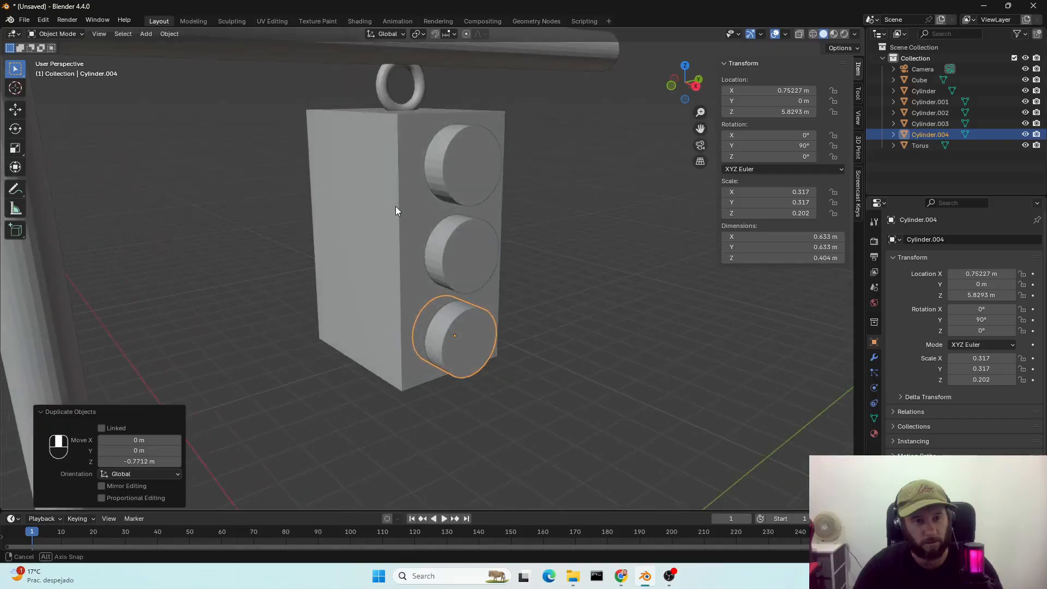
{"action": "scroll", "coordinate": [497, 190], "scroll_direction": "up", "scroll_amount": 1}
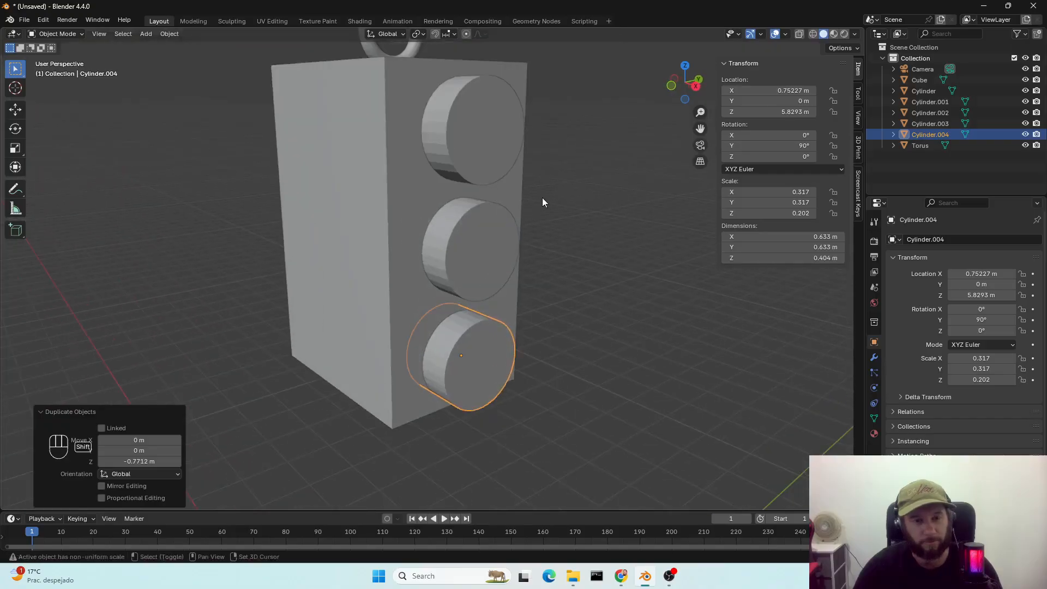
{"action": "middle_click_drag", "start_coordinate": [542, 200], "coordinate": [442, 228], "text": "shift"}
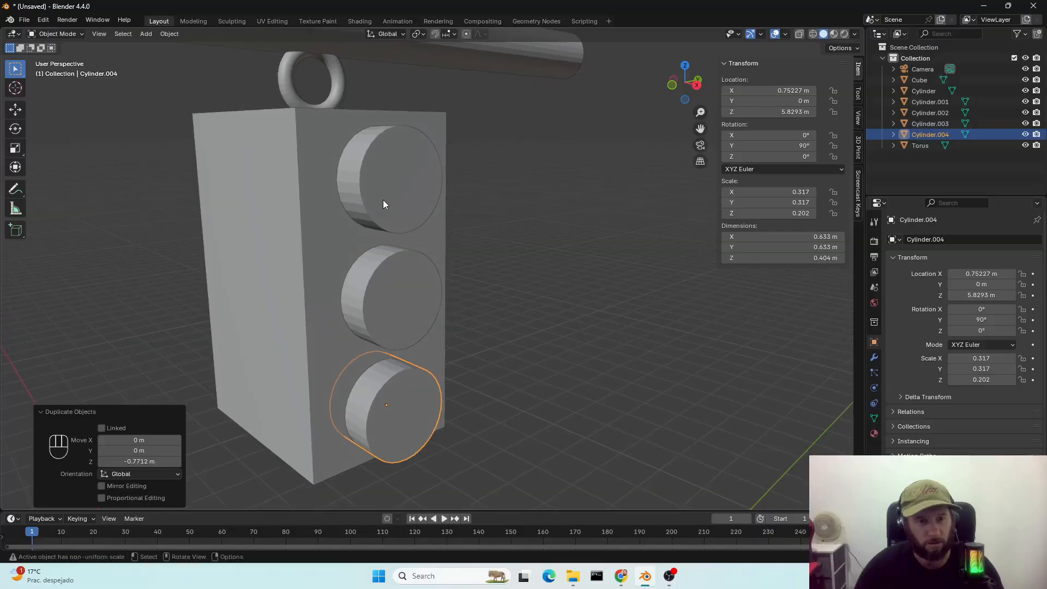
Delete the lower and middle disc copies, keeping only the original disc
{"action": "left_click", "coordinate": [370, 193]}
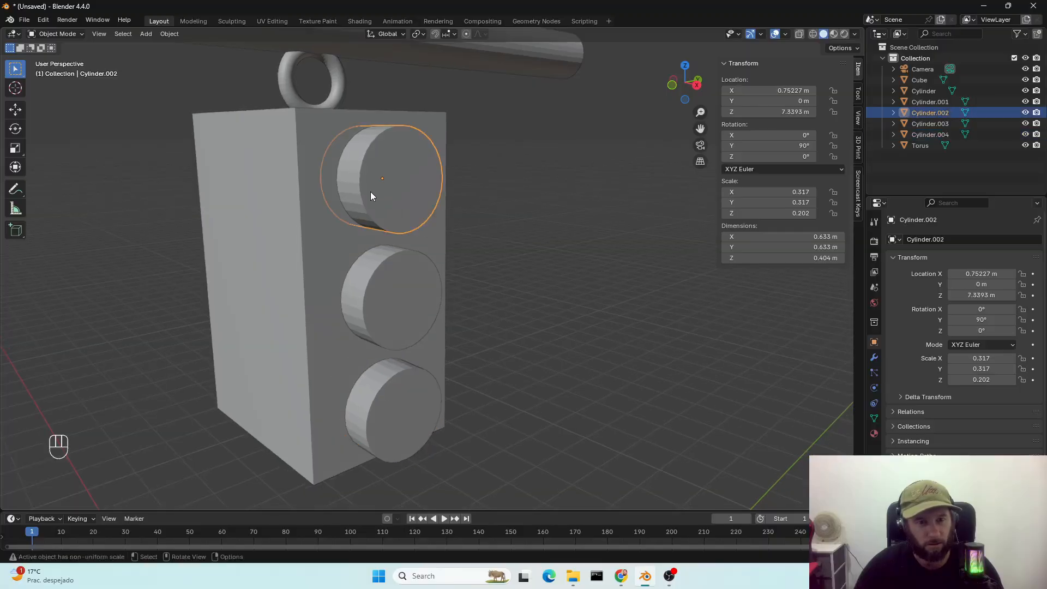
{"action": "left_click", "coordinate": [404, 398]}
{"action": "key", "text": "Delete"}
{"action": "left_click", "coordinate": [399, 309]}
{"action": "key", "text": "Delete"}
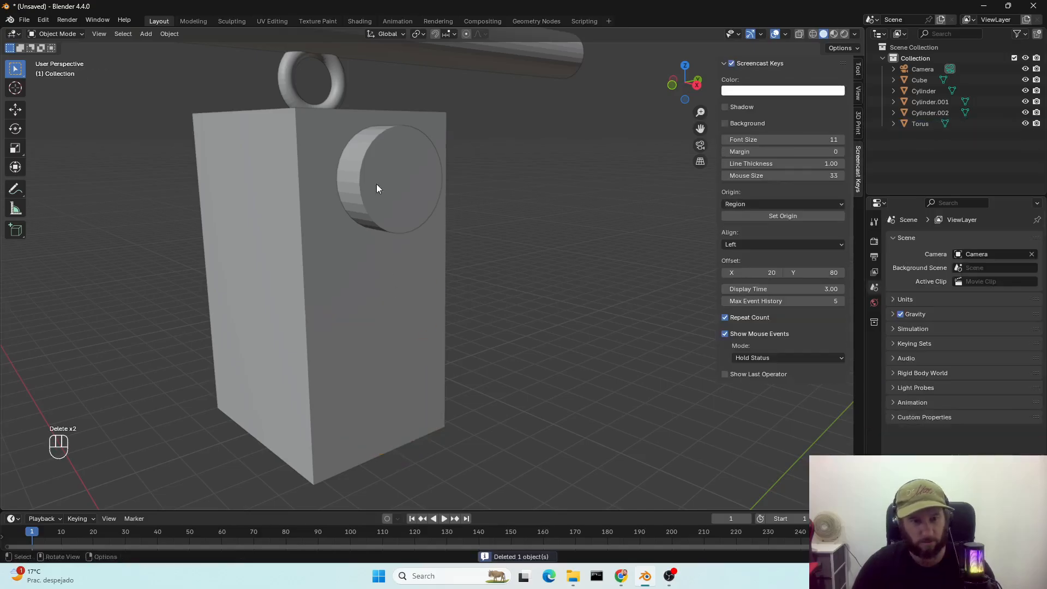
Open the remaining disc's mesh in Edit Mode and set the selection mode to edges
{"action": "left_click", "coordinate": [376, 181]}
{"action": "key", "text": "Tab"}
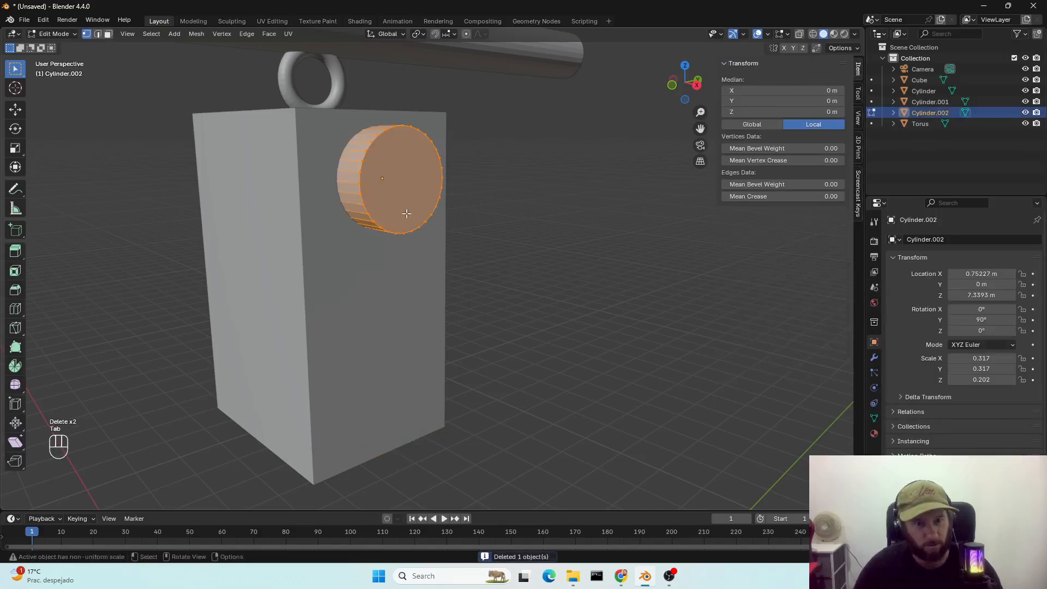
{"action": "mouse_move", "coordinate": [396, 232]}
{"action": "middle_mouse_down"}
{"action": "mouse_move", "coordinate": [369, 236]}
{"action": "mouse_move", "coordinate": [398, 247]}
{"action": "middle_mouse_up"}
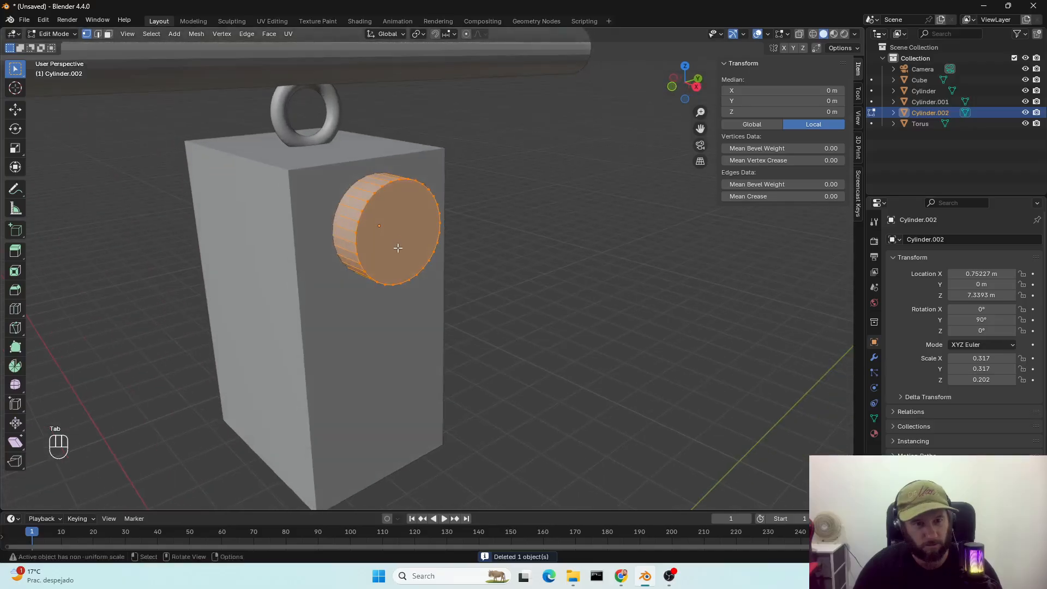
{"action": "scroll", "coordinate": [400, 251], "scroll_direction": "up", "scroll_amount": 2}
{"action": "middle_click_drag", "start_coordinate": [324, 242], "coordinate": [343, 234]}
{"action": "left_click", "coordinate": [98, 34]}
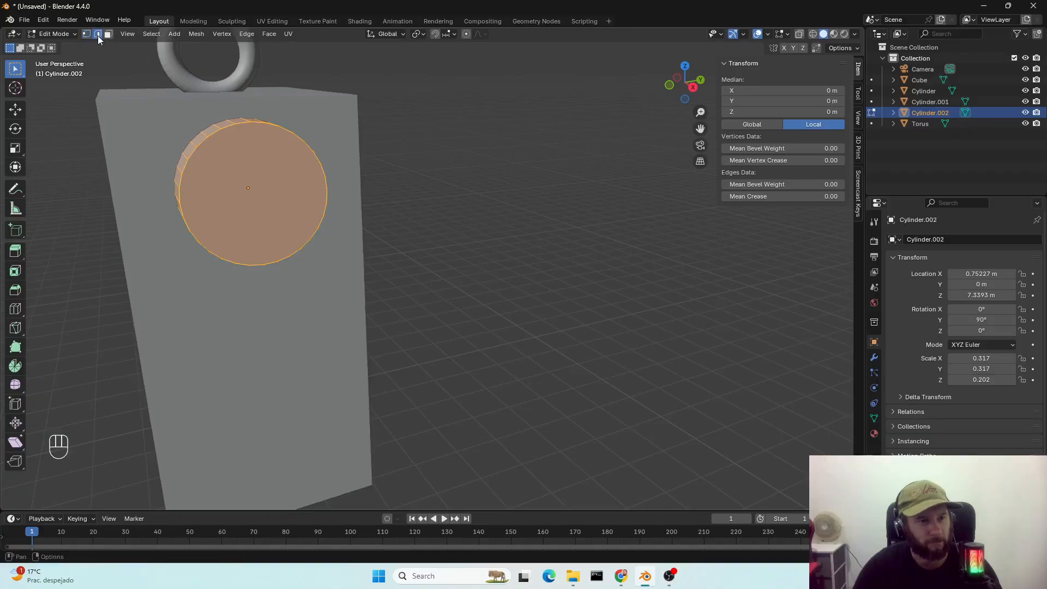
Select all front rim edges along the lower half of the disc, up to mid-height on both sides
{"action": "left_click", "coordinate": [180, 209]}
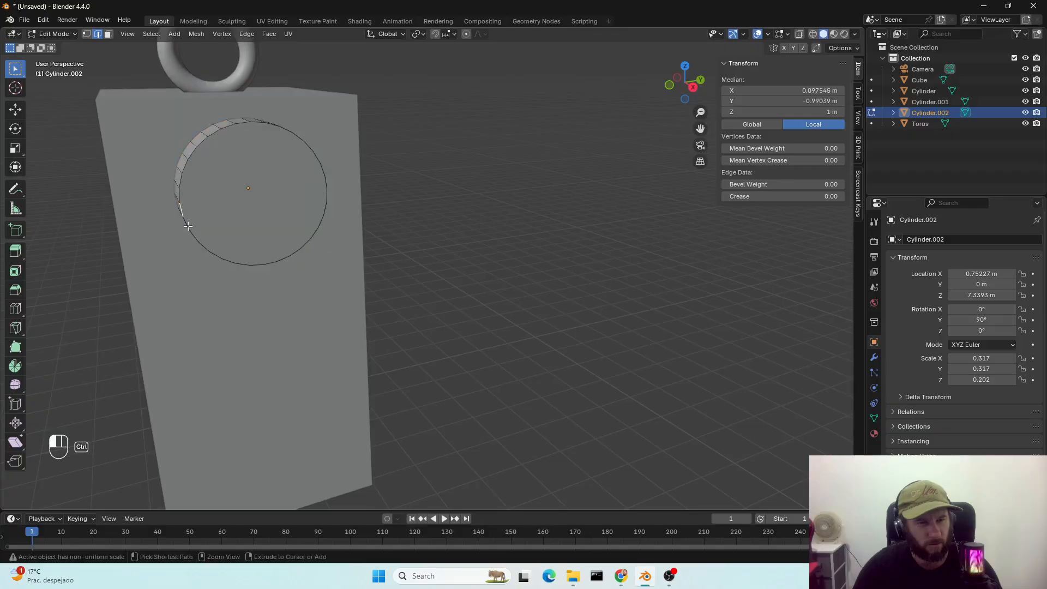
{"action": "left_click", "coordinate": [187, 226], "text": "ctrl"}
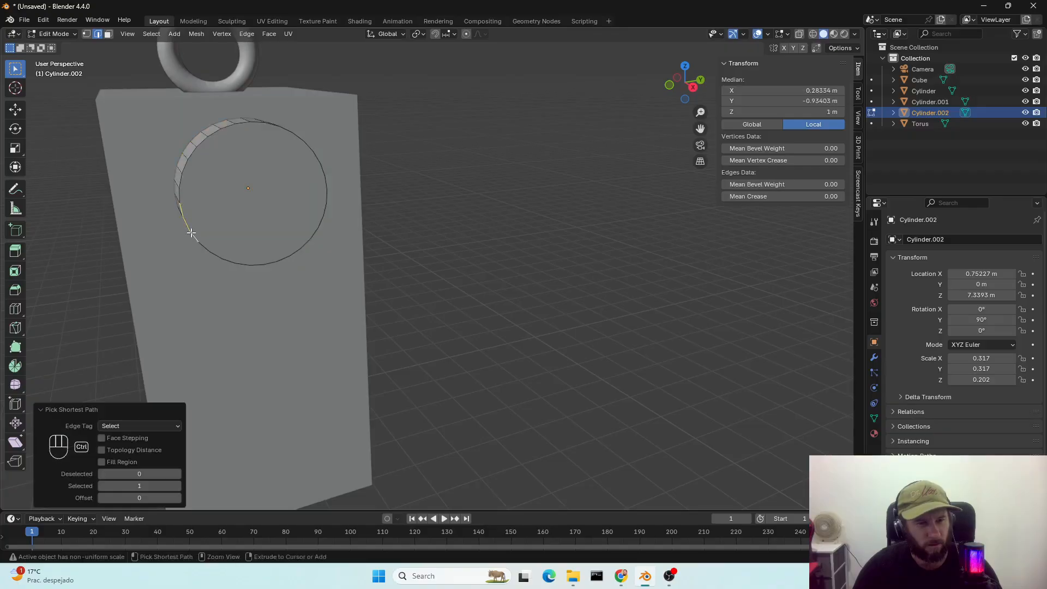
{"action": "left_click_drag", "start_coordinate": [192, 233], "coordinate": [333, 276]}
{"action": "left_click_drag", "start_coordinate": [190, 230], "coordinate": [235, 260], "text": "ctrl"}
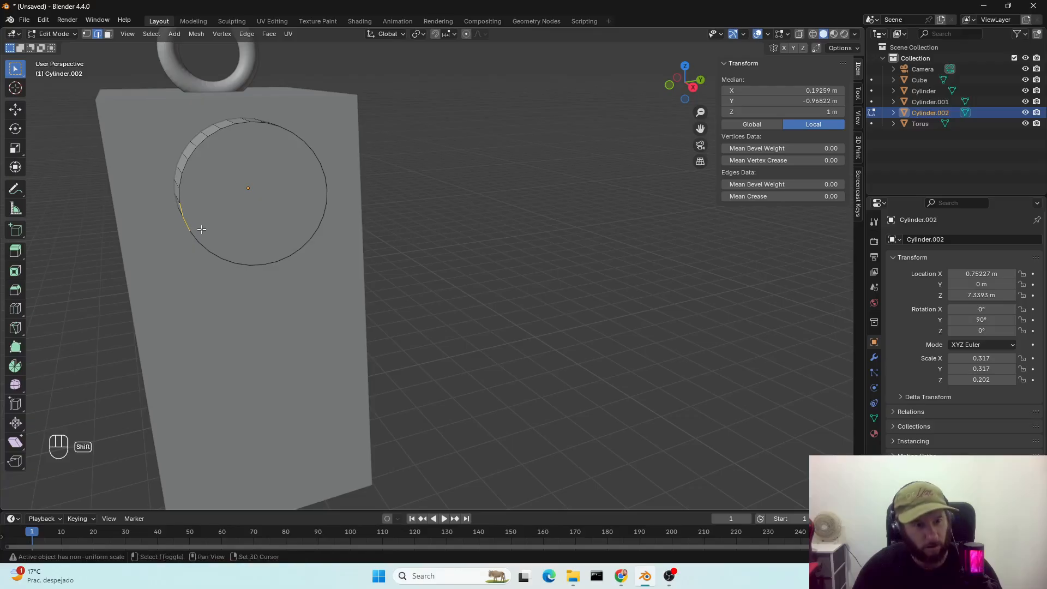
{"action": "left_click_drag", "start_coordinate": [186, 225], "coordinate": [280, 268], "text": "shift"}
{"action": "mouse_move", "coordinate": [280, 269]}
{"action": "middle_mouse_down"}
{"action": "mouse_move", "coordinate": [294, 250]}
{"action": "mouse_move", "coordinate": [262, 260]}
{"action": "mouse_move", "coordinate": [271, 270]}
{"action": "middle_mouse_up"}
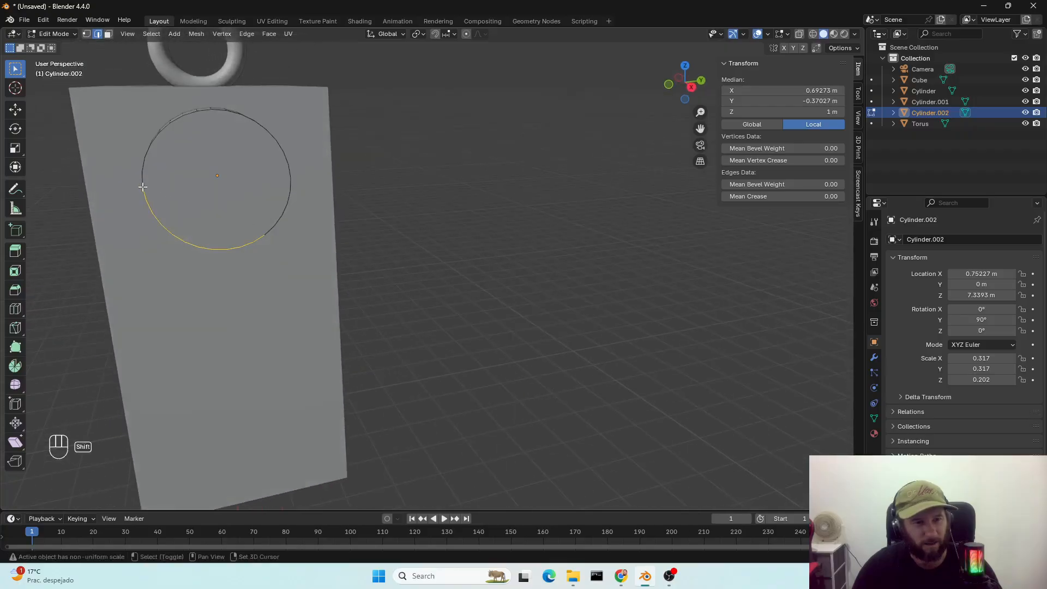
{"action": "left_click_drag", "start_coordinate": [142, 187], "coordinate": [290, 193], "text": "shift"}
{"action": "left_click_drag", "start_coordinate": [301, 242], "coordinate": [302, 242], "text": "shift"}
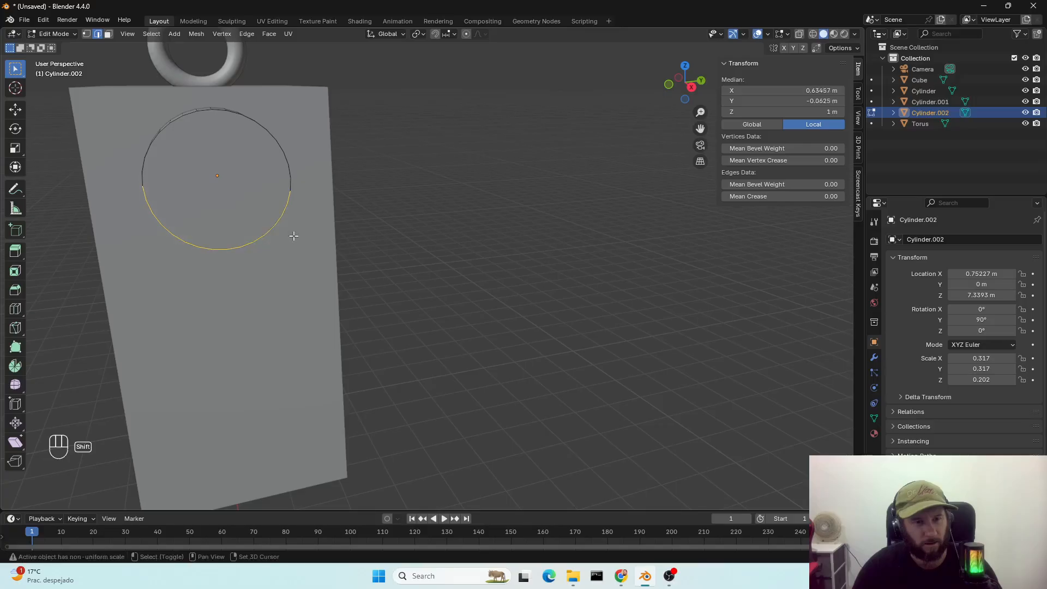
{"action": "left_click", "coordinate": [289, 184], "text": "shift"}
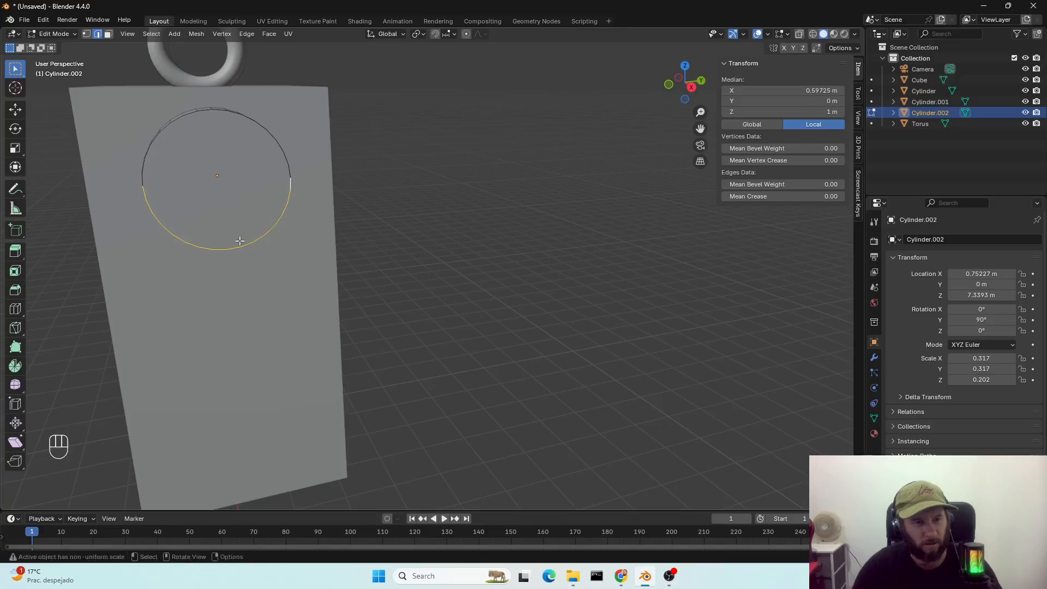
{"action": "middle_click_drag", "start_coordinate": [261, 229], "coordinate": [341, 247]}
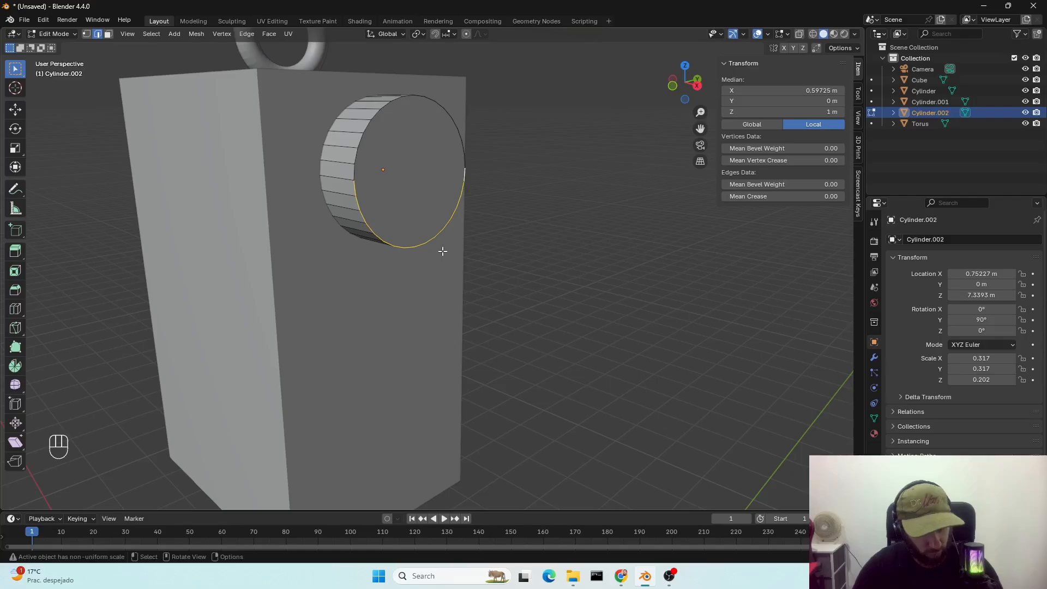
Move the selected lower rim edges about -0.14 m along global X and rotate them about 20.3° around global Y
{"action": "key", "text": "g"}
{"action": "key", "text": "x"}
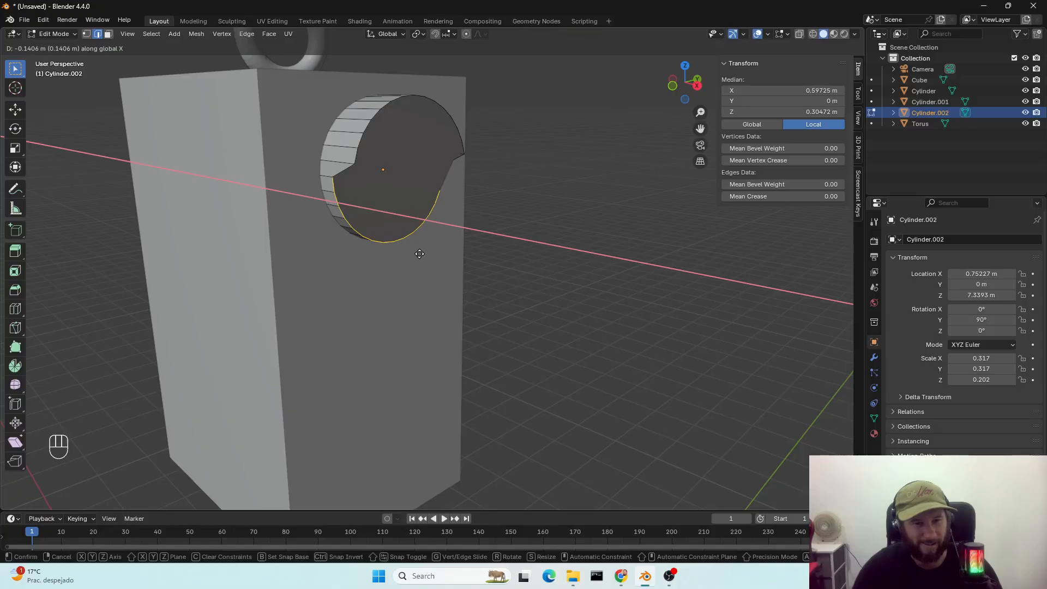
{"action": "left_click", "coordinate": [419, 254]}
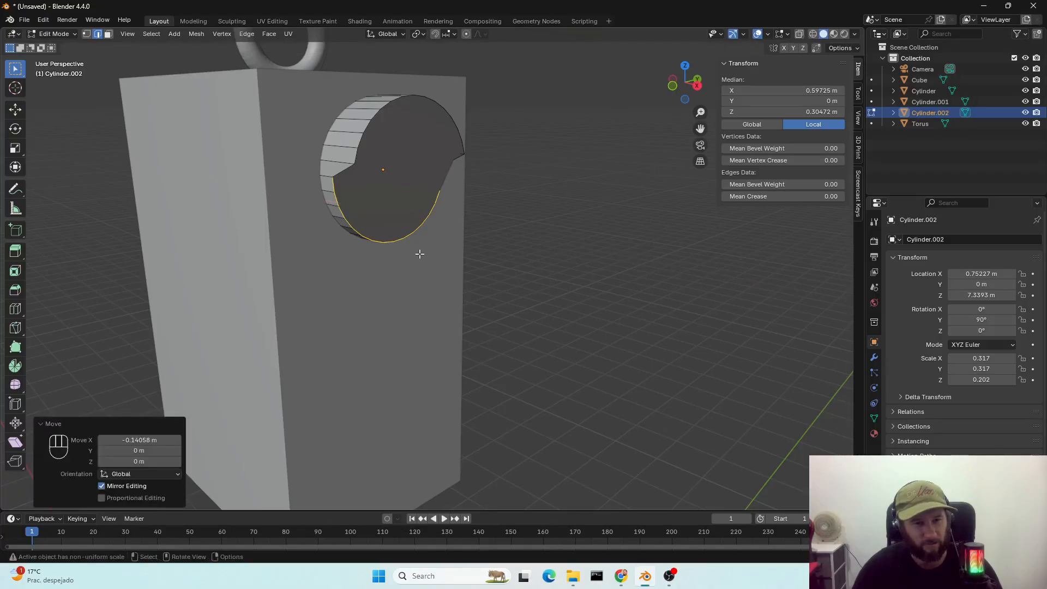
{"action": "key", "text": "r"}
{"action": "key", "text": "y"}
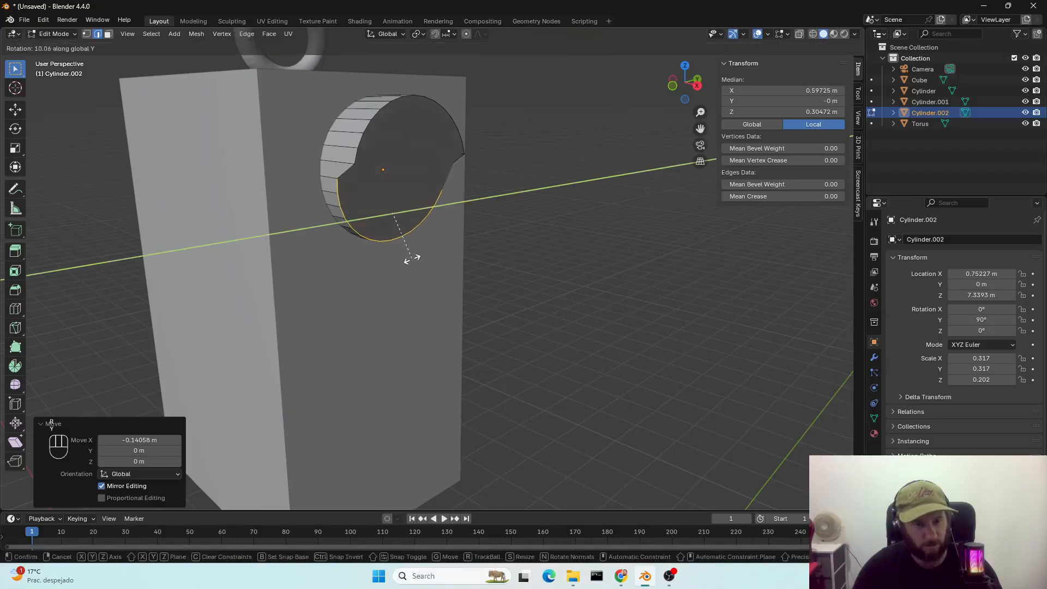
{"action": "left_click", "coordinate": [404, 260]}
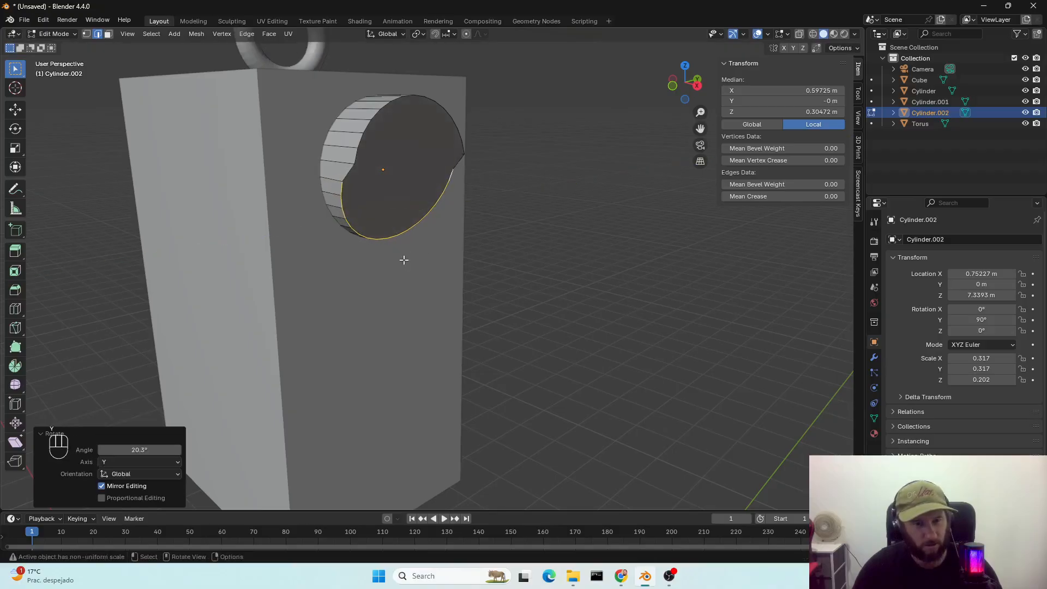
In vertex mode, move the two front rim vertices at the side kinks about -0.03 m along global X, and return to Object Mode
{"action": "middle_click_drag", "start_coordinate": [402, 259], "coordinate": [420, 269]}
{"action": "scroll", "coordinate": [482, 218], "scroll_direction": "up", "scroll_amount": 4}
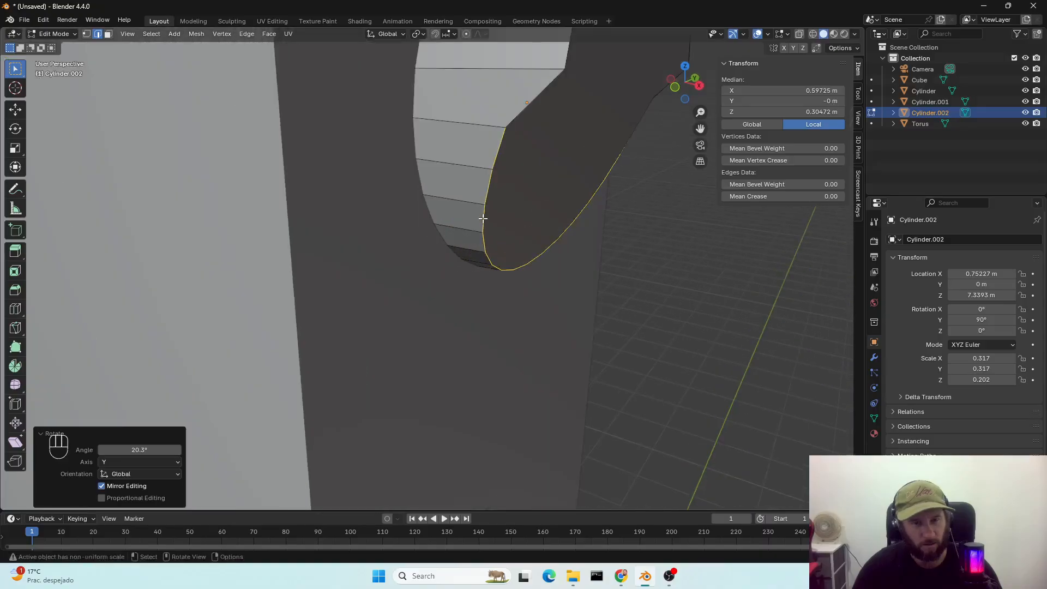
{"action": "scroll", "coordinate": [483, 217], "scroll_direction": "down", "scroll_amount": 4}
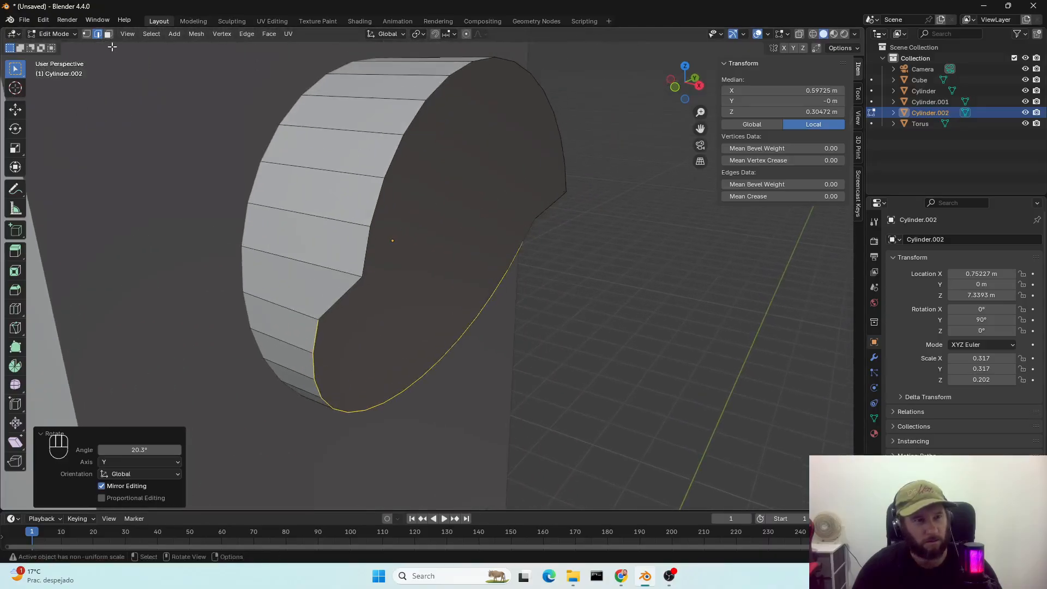
{"action": "left_click", "coordinate": [86, 34]}
{"action": "left_click", "coordinate": [360, 277]}
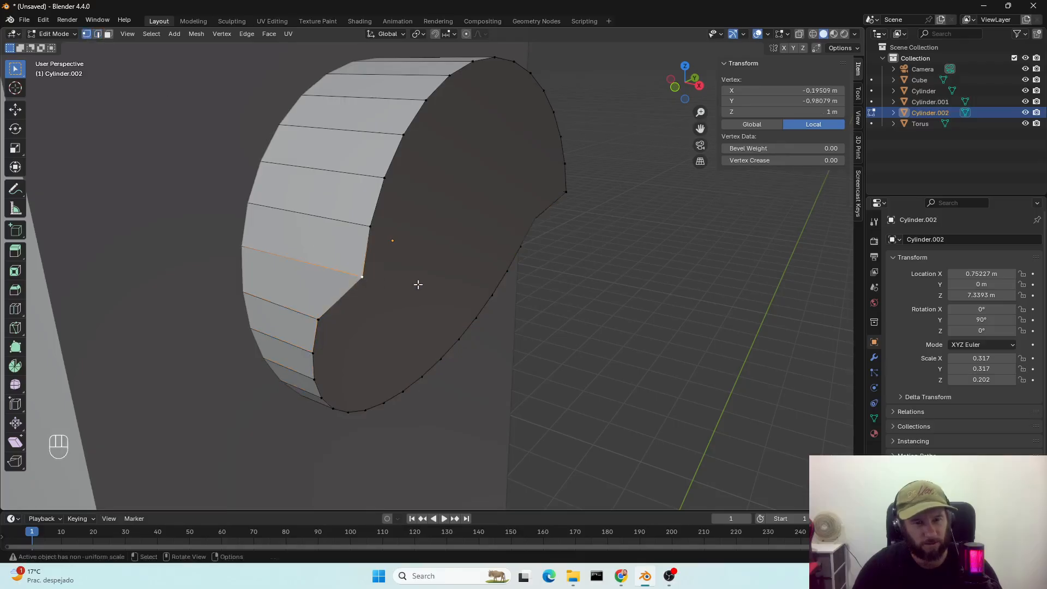
{"action": "left_click", "coordinate": [566, 193], "text": "shift"}
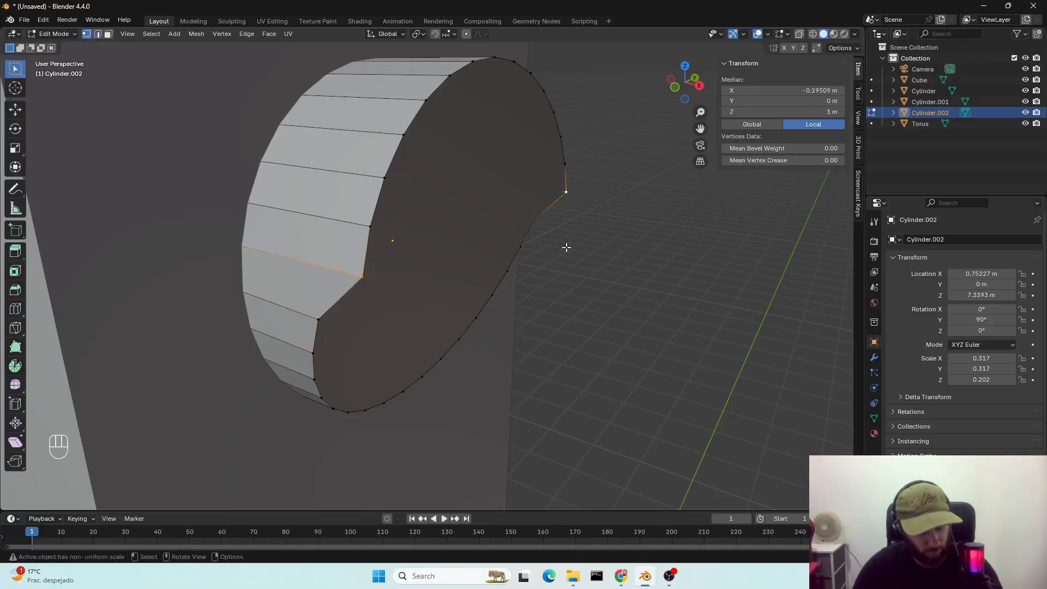
{"action": "key", "text": "g"}
{"action": "key", "text": "x"}
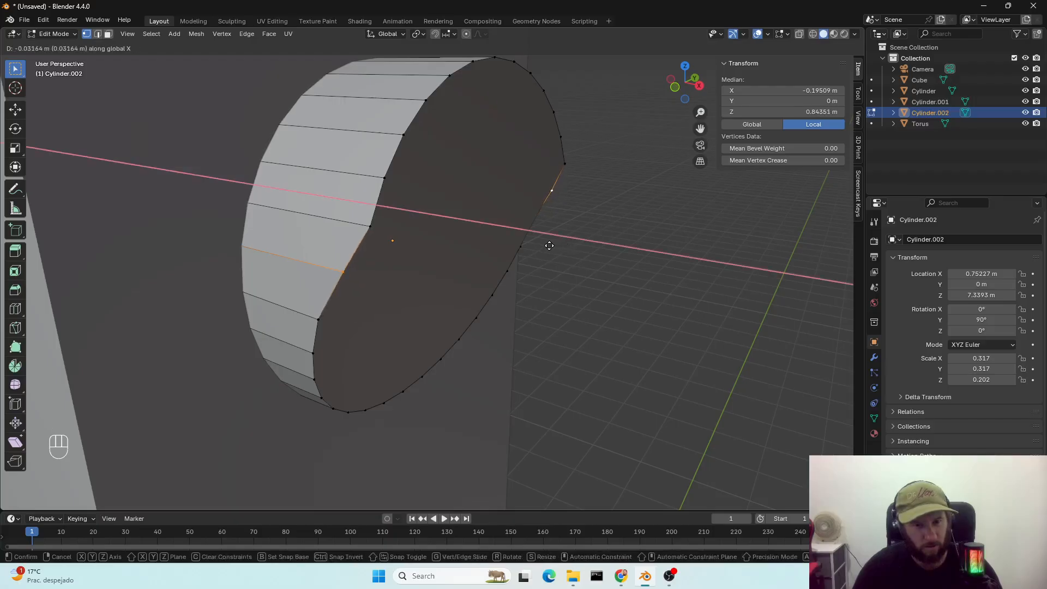
{"action": "left_click", "coordinate": [549, 245]}
{"action": "middle_click_drag", "start_coordinate": [549, 245], "coordinate": [483, 257]}
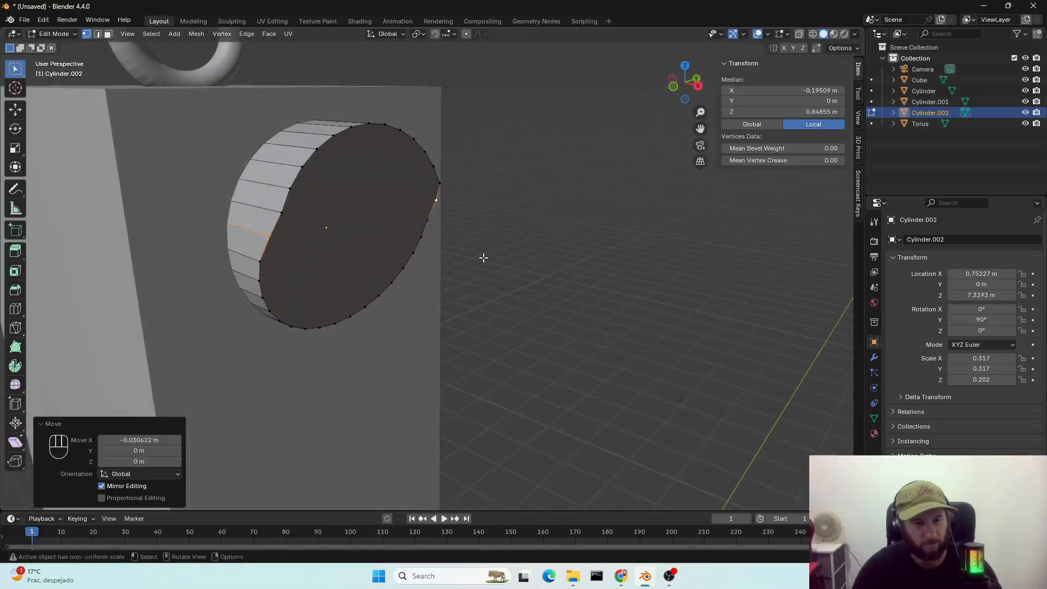
{"action": "key", "text": "Tab"}
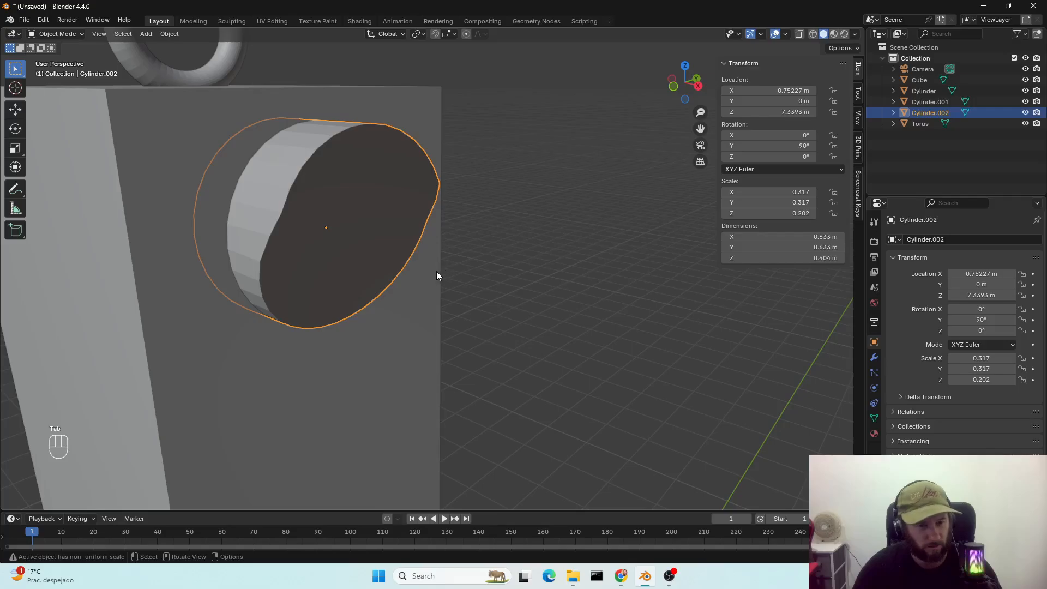
Duplicate the reshaped disc in place and scale the copy to about 0.878 on every axis except global X
{"action": "scroll", "coordinate": [404, 284], "scroll_direction": "down", "scroll_amount": 4}
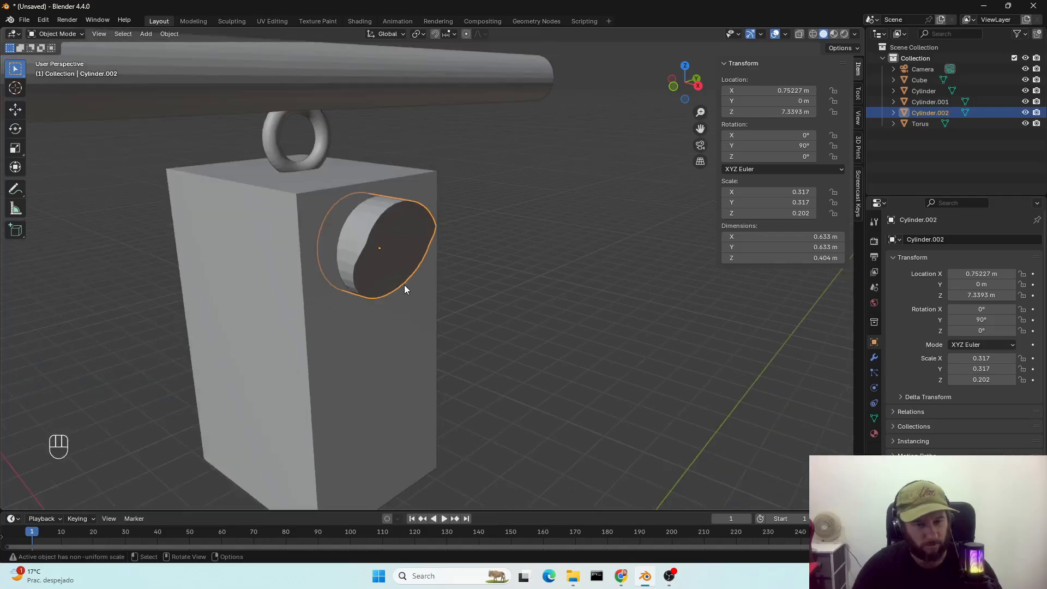
{"action": "scroll", "coordinate": [404, 284], "scroll_direction": "up", "scroll_amount": 1}
{"action": "key", "text": "shift"}
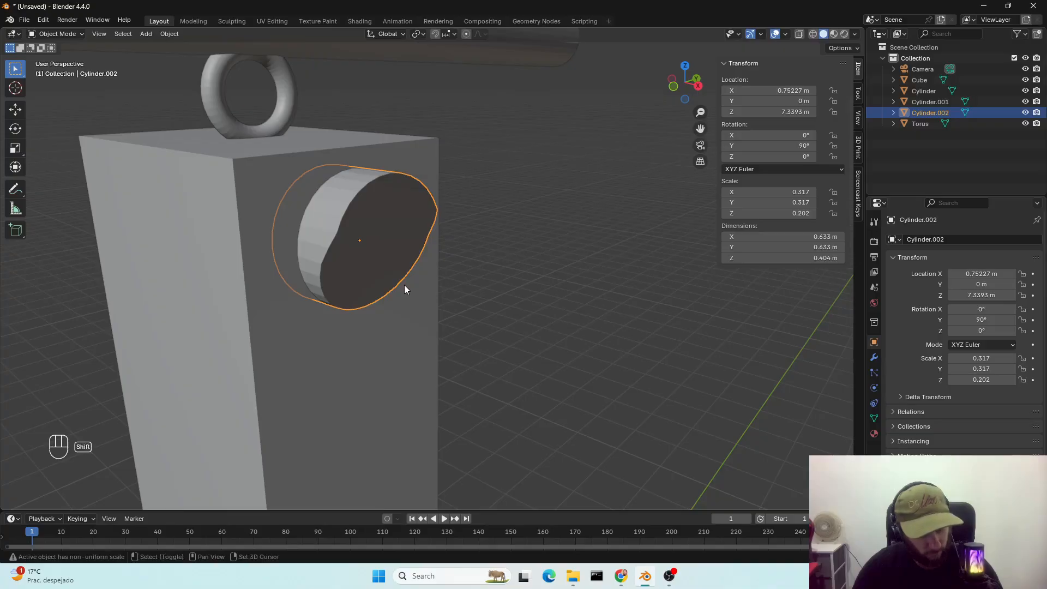
{"action": "key", "text": "shift+d"}
{"action": "key", "text": "s"}
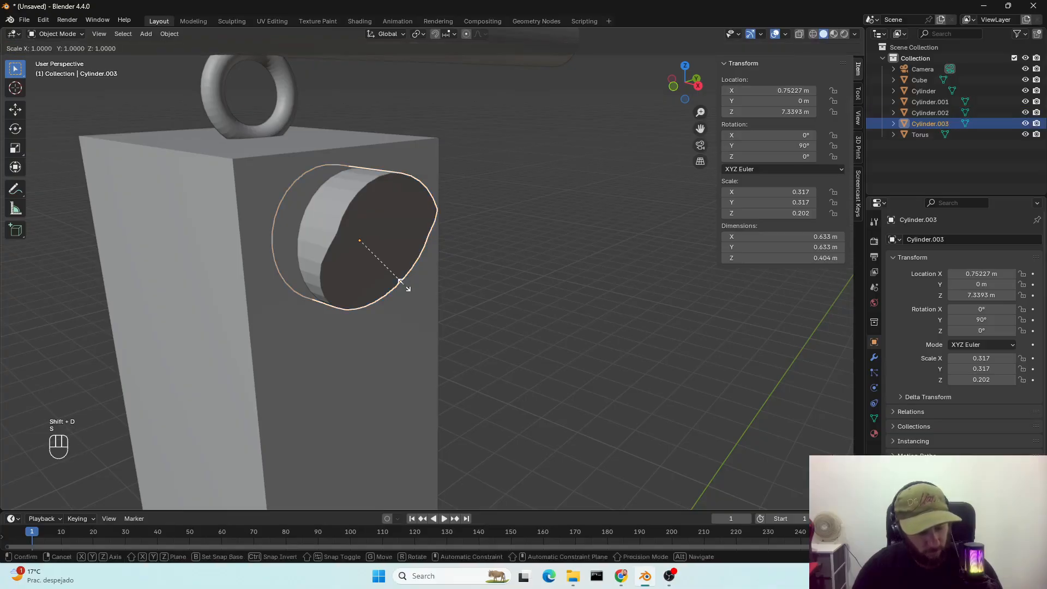
{"action": "key", "text": "shift+x"}
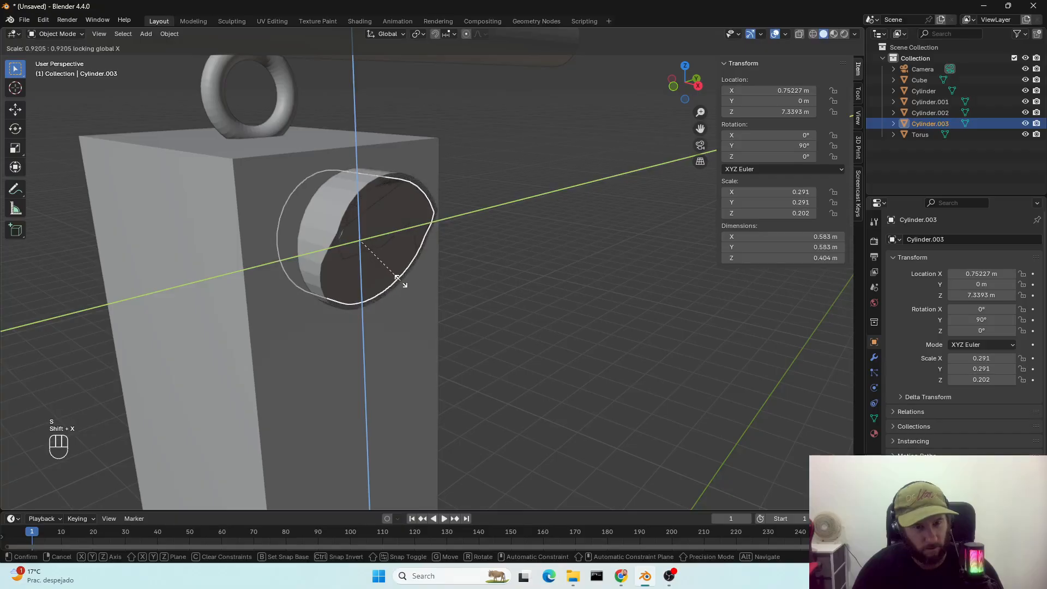
{"action": "left_click", "coordinate": [399, 279]}
Move the smaller disc copy about 0.025 m along global X so it protrudes from the original disc's front
{"action": "key", "text": "g"}
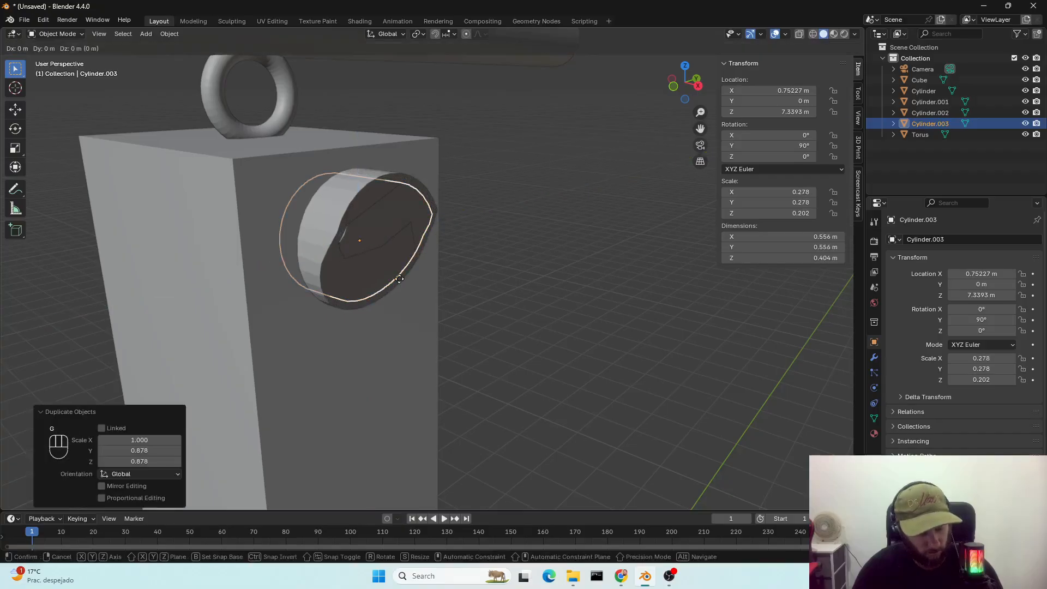
{"action": "key", "text": "x"}
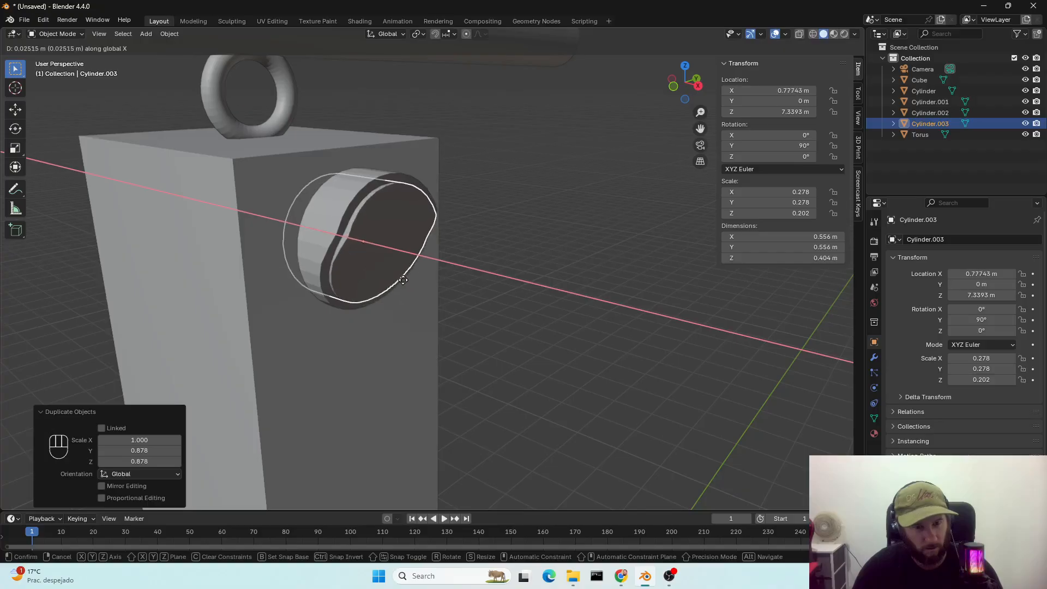
{"action": "left_click", "coordinate": [404, 280]}
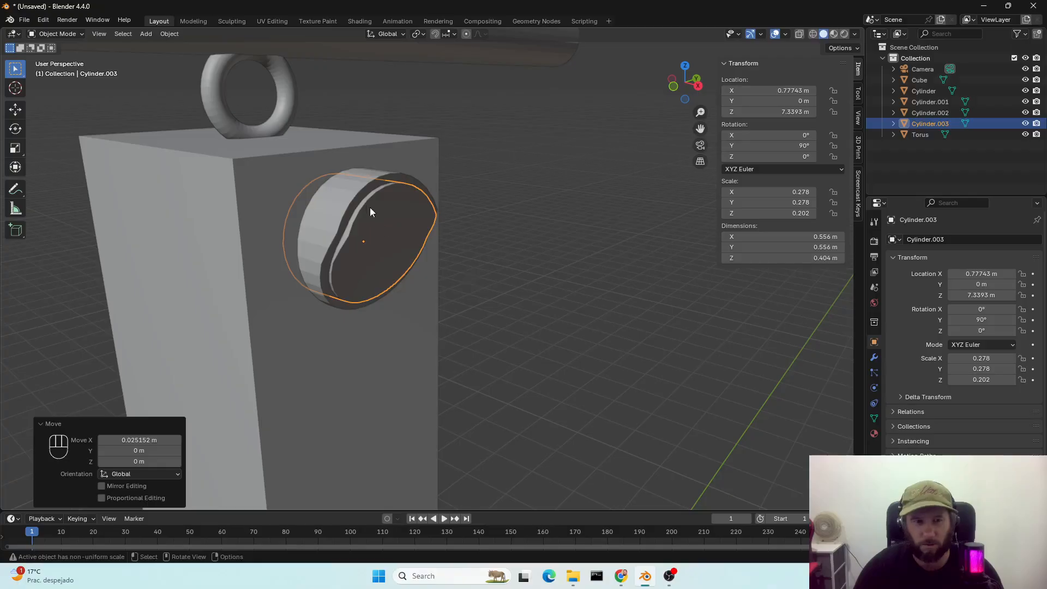
Add a Boolean Difference modifier to the larger disc with the smaller copy Cylinder.003 as cutter, and apply it
{"action": "left_click", "coordinate": [340, 195]}
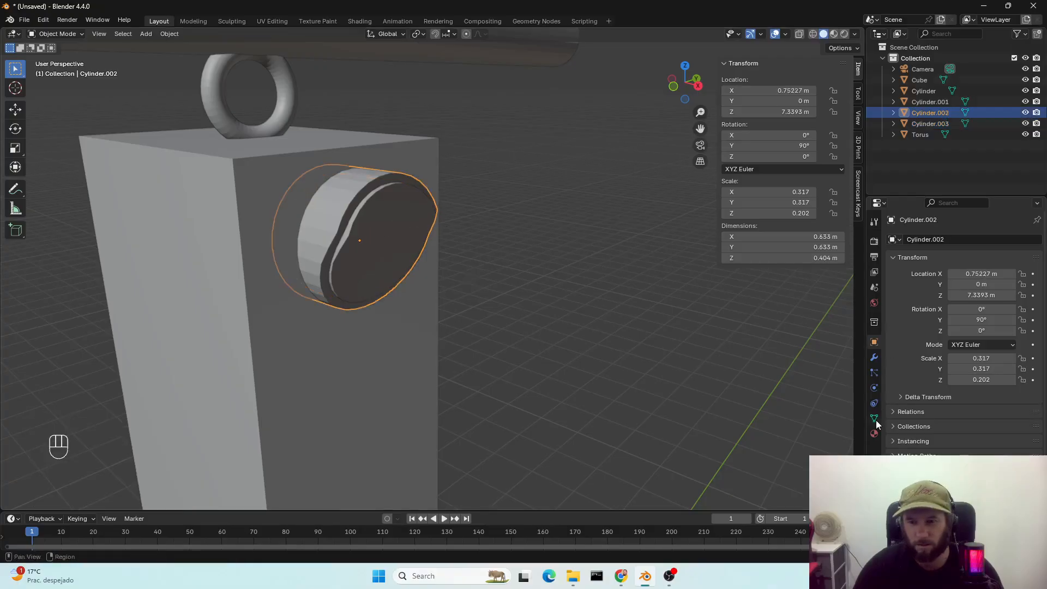
{"action": "left_click", "coordinate": [875, 358]}
{"action": "left_click", "coordinate": [968, 241]}
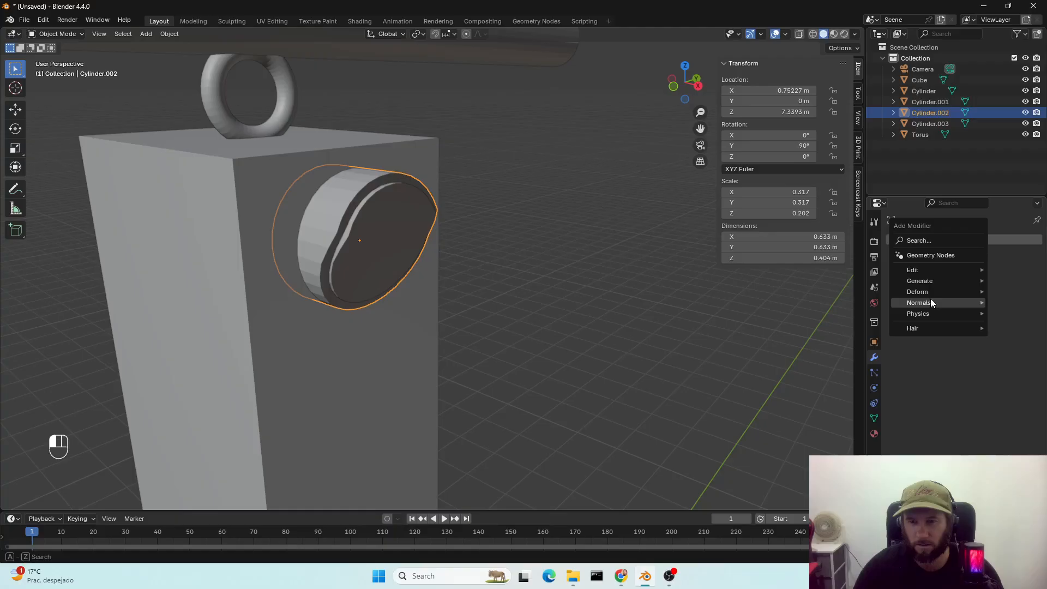
{"action": "mouse_move", "coordinate": [927, 276]}
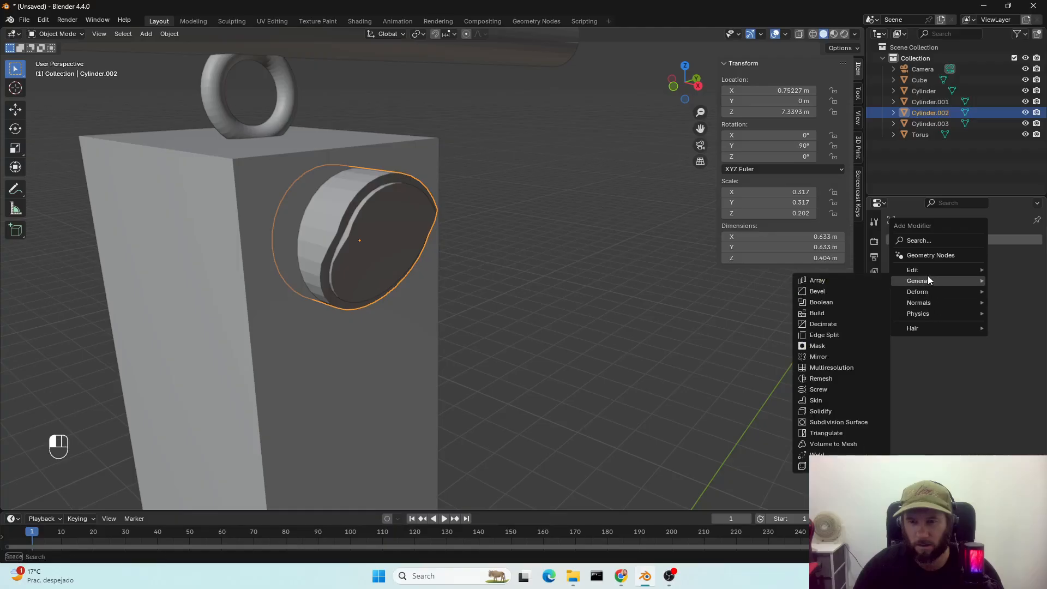
{"action": "left_click", "coordinate": [836, 304]}
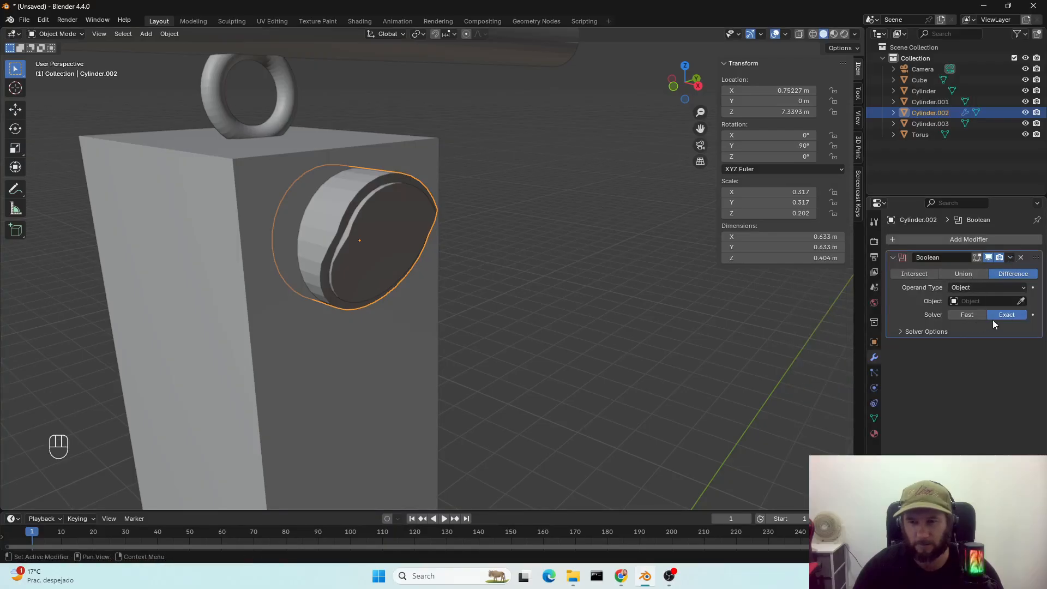
{"action": "left_click", "coordinate": [1022, 300]}
{"action": "left_click", "coordinate": [398, 218]}
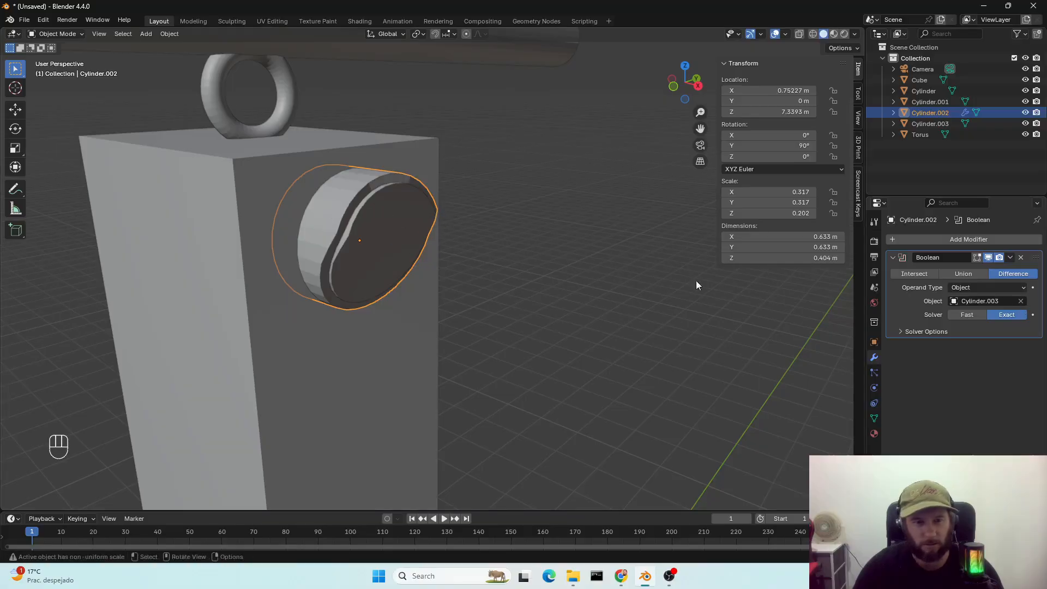
{"action": "left_click", "coordinate": [1009, 258]}
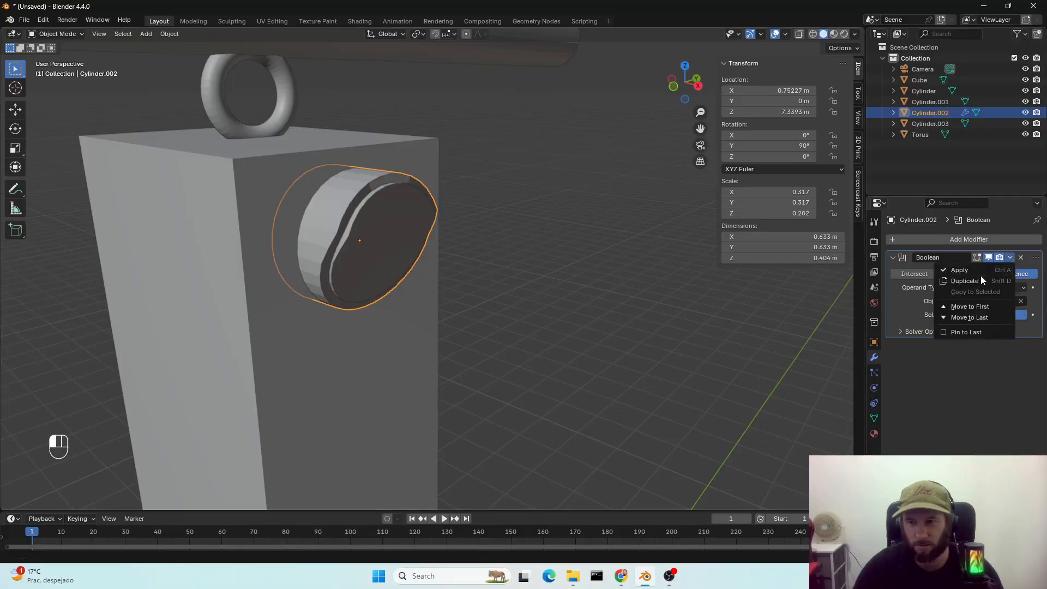
{"action": "left_click", "coordinate": [959, 270]}
Delete the smaller disc that served as the Boolean cutter, leaving the hollow visor
{"action": "left_click", "coordinate": [375, 245]}
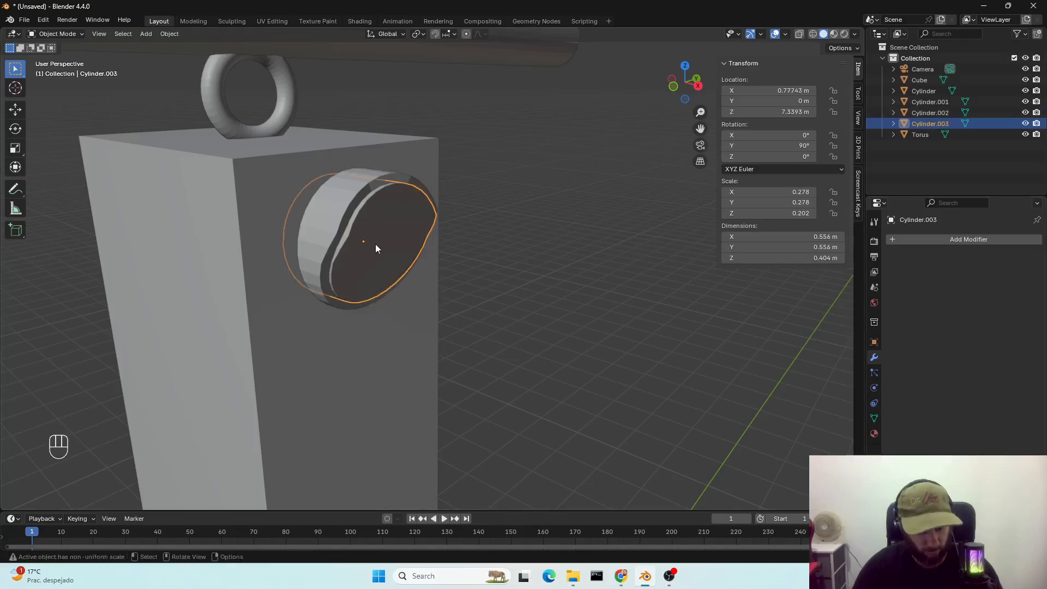
{"action": "key", "text": "Delete"}
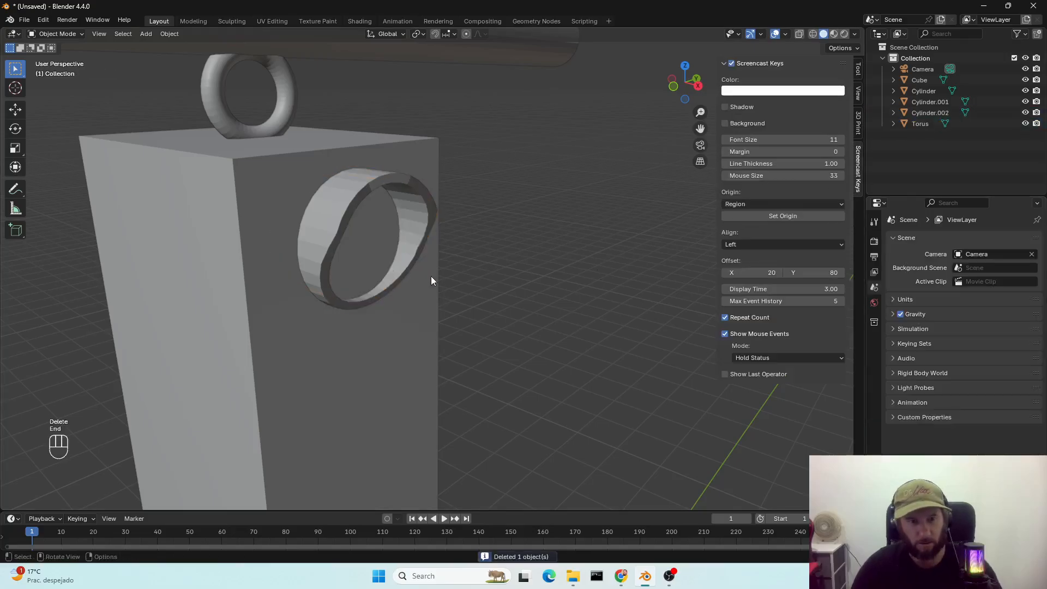
{"action": "middle_click_drag", "start_coordinate": [430, 276], "coordinate": [393, 292]}
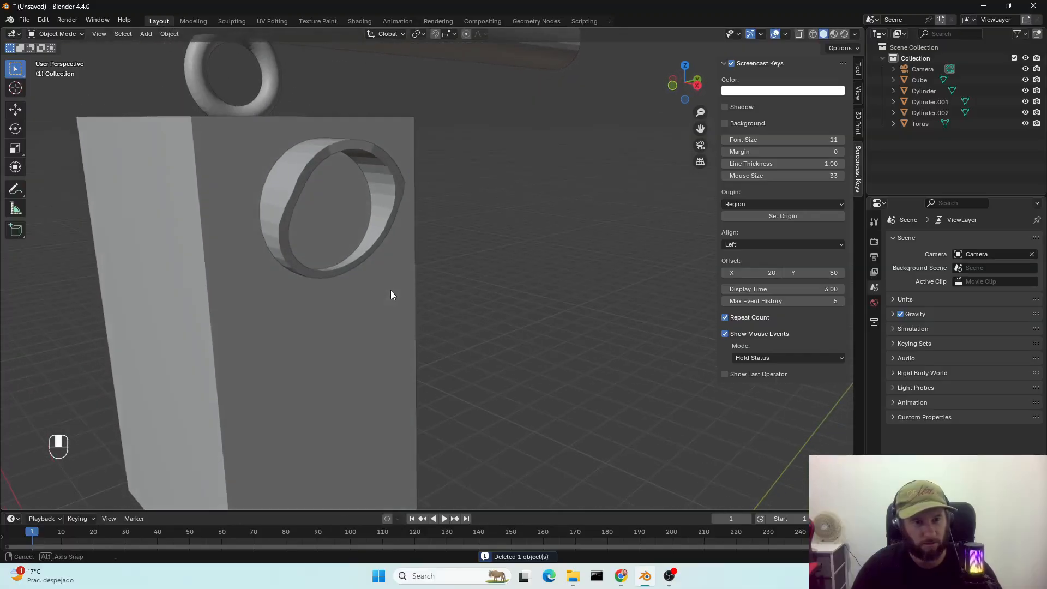
Duplicate the hollow visor and move the copy about -0.73 m along global Z to the middle of the box's front
{"action": "left_click", "coordinate": [303, 162]}
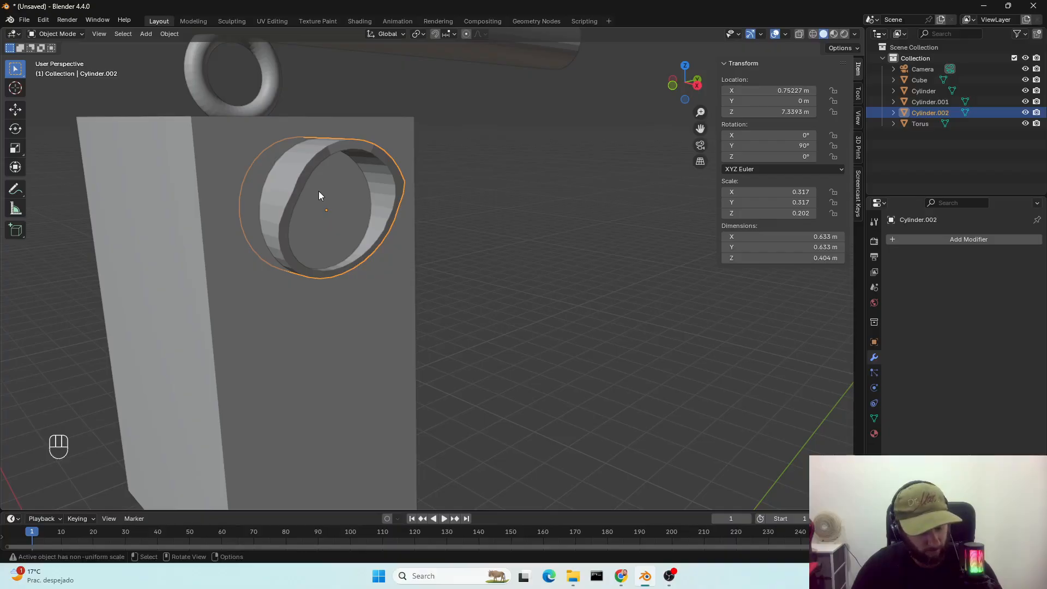
{"action": "key", "text": "shift+d"}
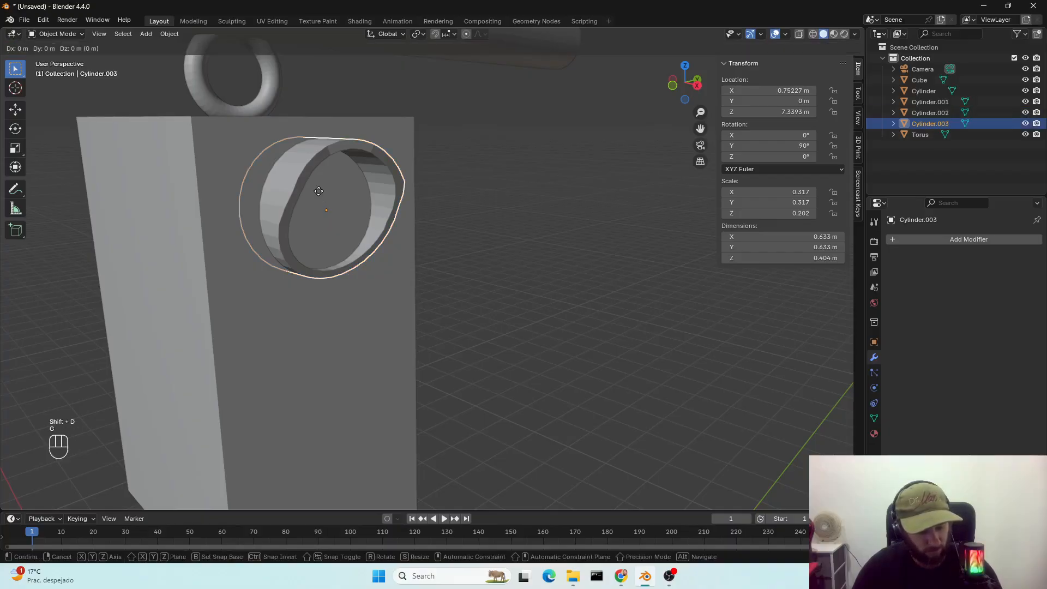
{"action": "key", "text": "z"}
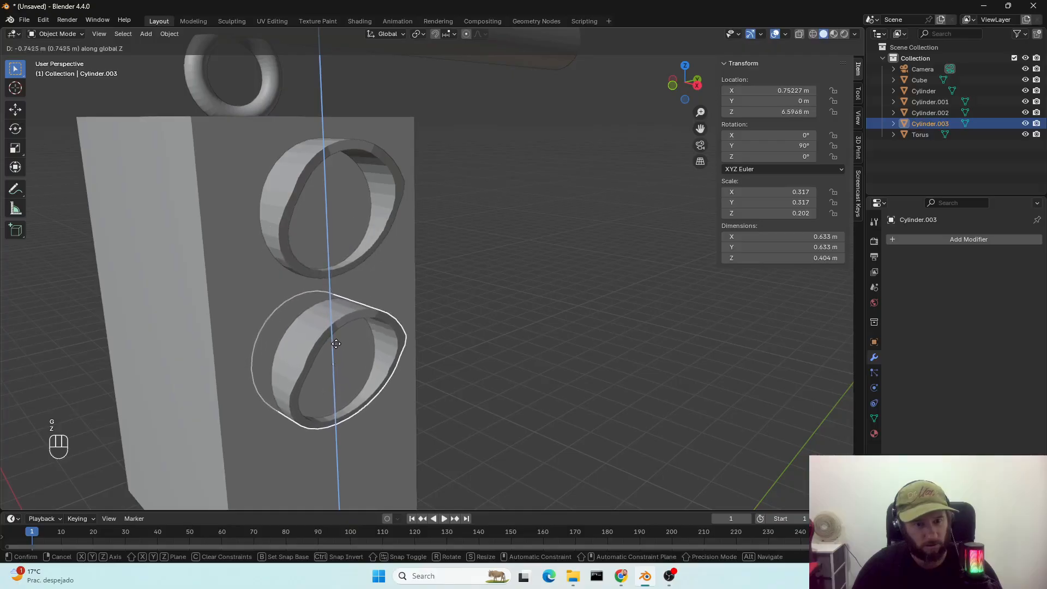
{"action": "left_click", "coordinate": [336, 343]}
{"action": "middle_click_drag", "start_coordinate": [336, 343], "coordinate": [354, 362]}
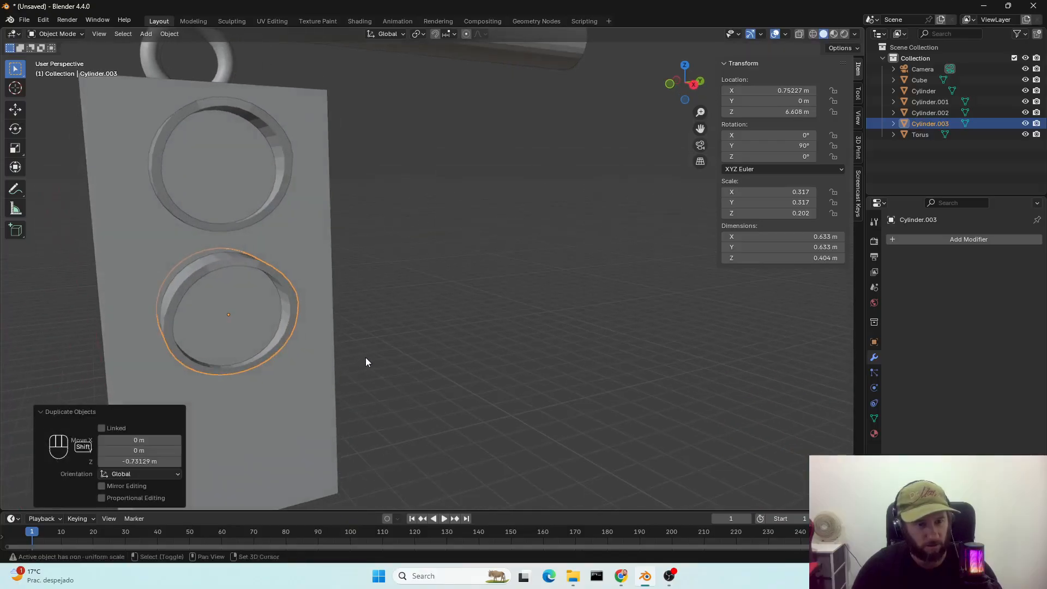
Duplicate the middle visor and place the copy about 0.71 m below it along global Z, near the box's lower end
{"action": "scroll", "coordinate": [368, 357], "scroll_direction": "down", "scroll_amount": 4}
{"action": "key", "text": "shift+d"}
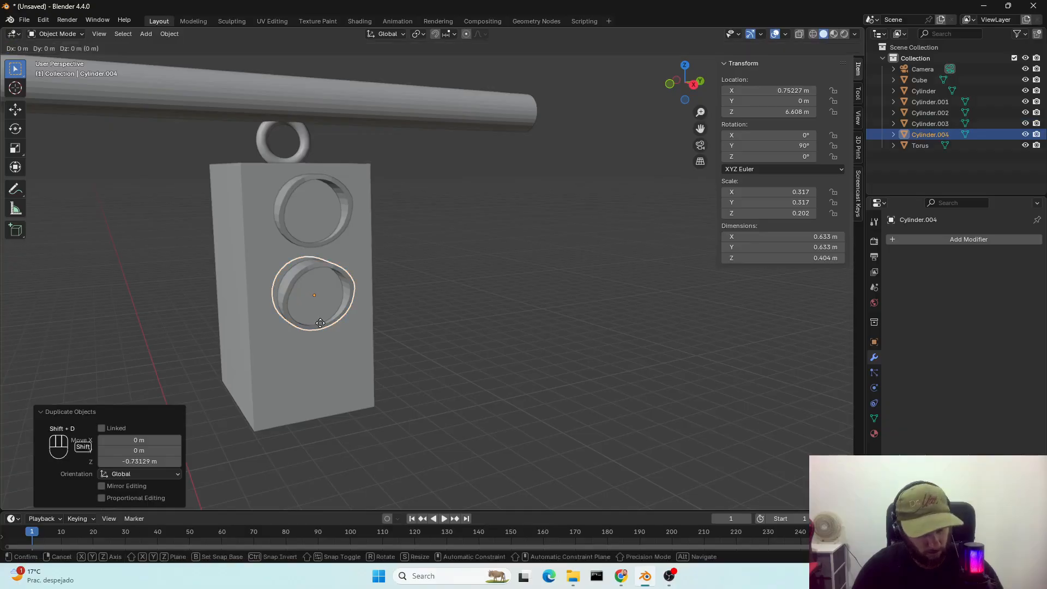
{"action": "key", "text": "z"}
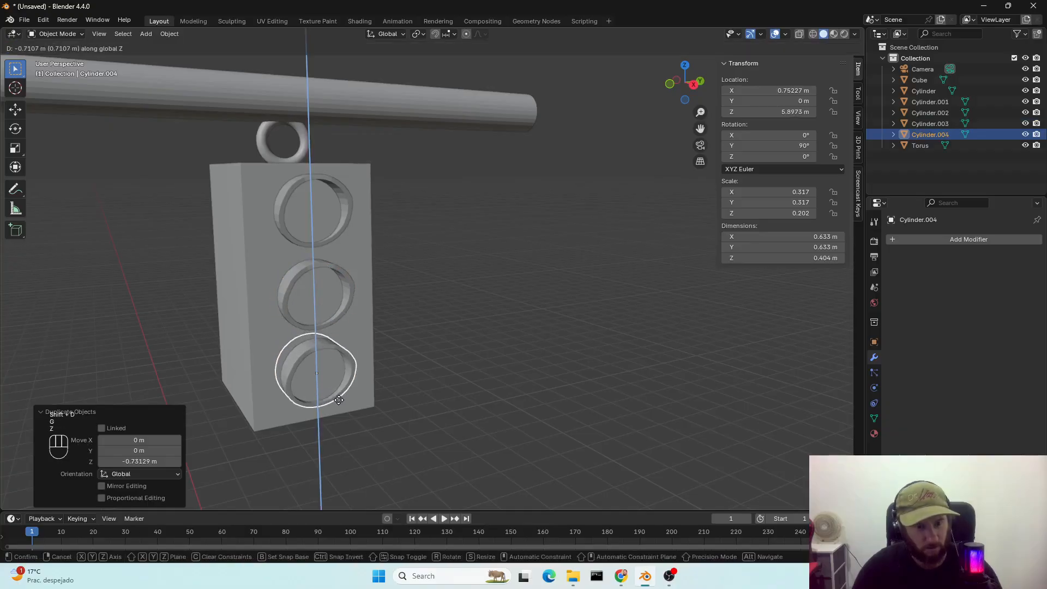
{"action": "left_click", "coordinate": [338, 400]}
Open the traffic light box in Edit Mode and add a Bevel modifier to it
{"action": "middle_click_drag", "start_coordinate": [339, 395], "coordinate": [343, 307]}
{"action": "left_click", "coordinate": [343, 306]}
{"action": "key", "text": "Tab"}
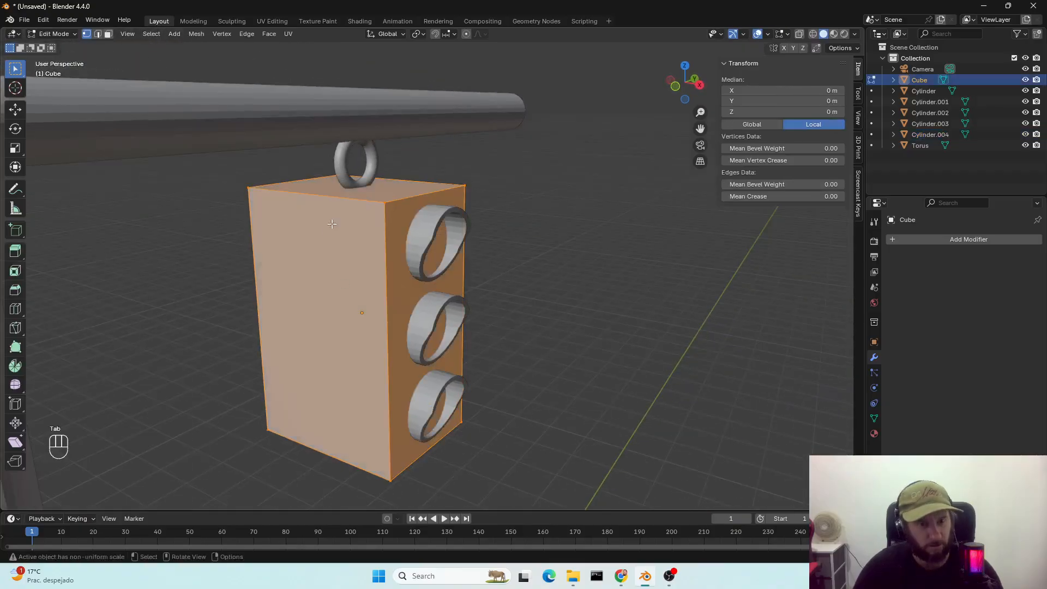
{"action": "left_click", "coordinate": [927, 239]}
{"action": "mouse_move", "coordinate": [859, 227]}
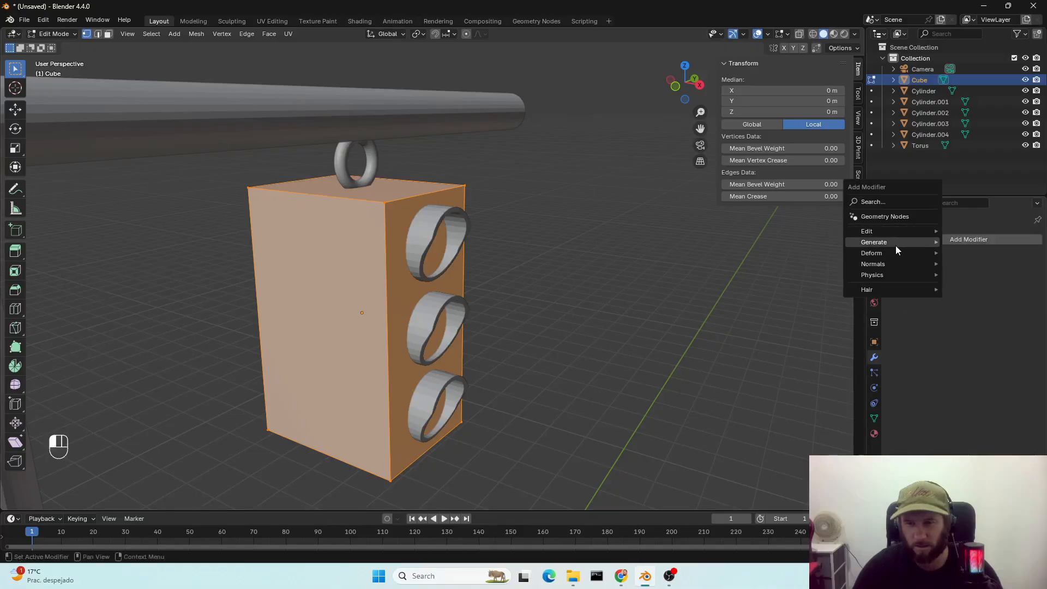
{"action": "mouse_move", "coordinate": [898, 243]}
{"action": "left_click", "coordinate": [963, 252]}
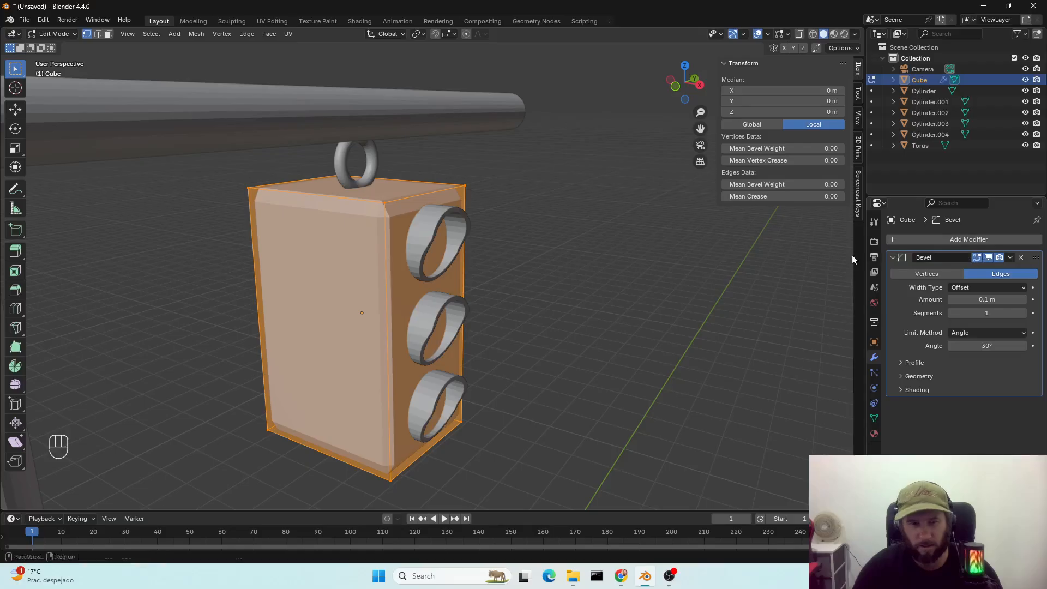
{"action": "middle_click_drag", "start_coordinate": [669, 304], "coordinate": [612, 292]}
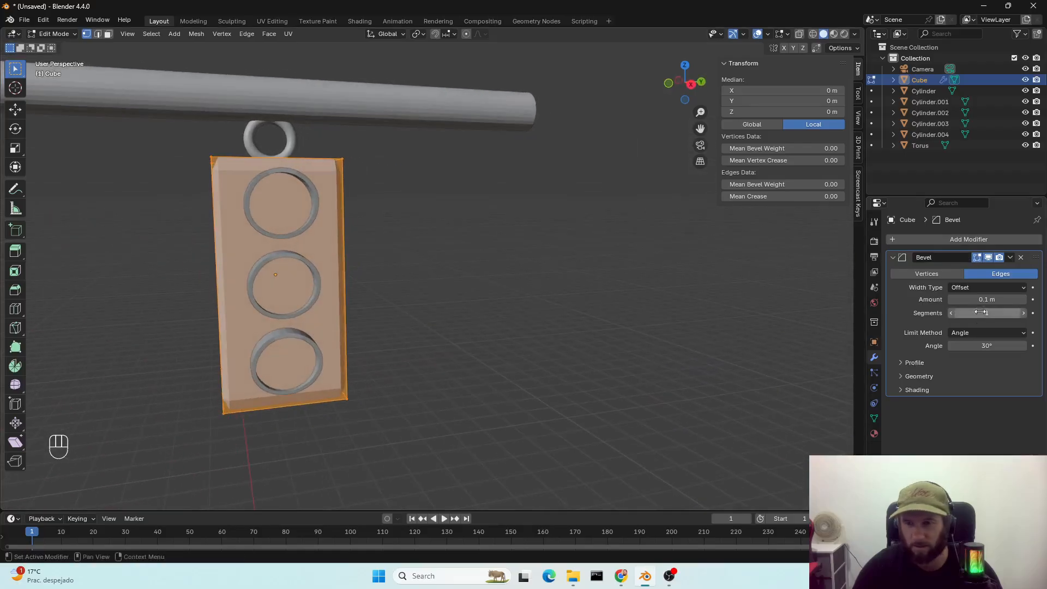
Try to apply the box's Bevel modifier while still in Edit Mode
{"action": "left_click", "coordinate": [1010, 257]}
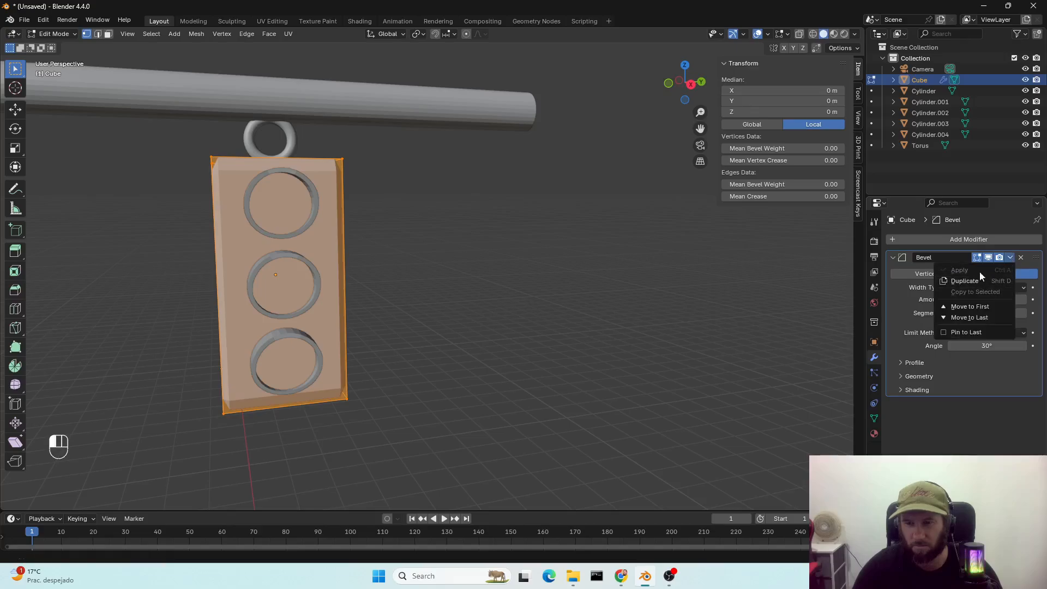
{"action": "left_click", "coordinate": [1012, 259]}
{"action": "left_click", "coordinate": [1011, 259]}
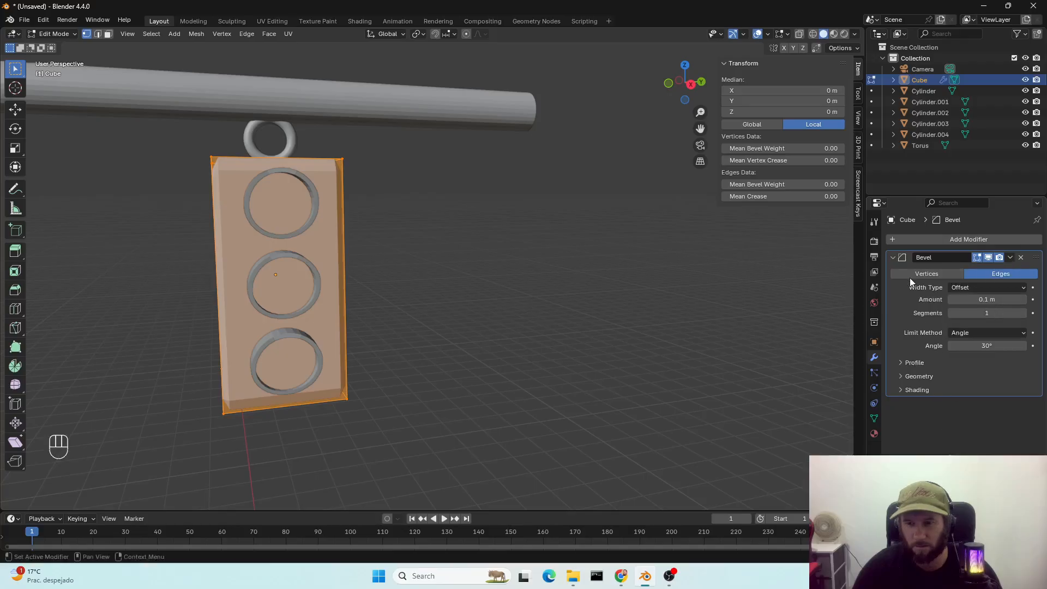
Leave Edit Mode on the box and move the top visor about 0.08 m down along global Z
{"action": "left_click", "coordinate": [418, 290]}
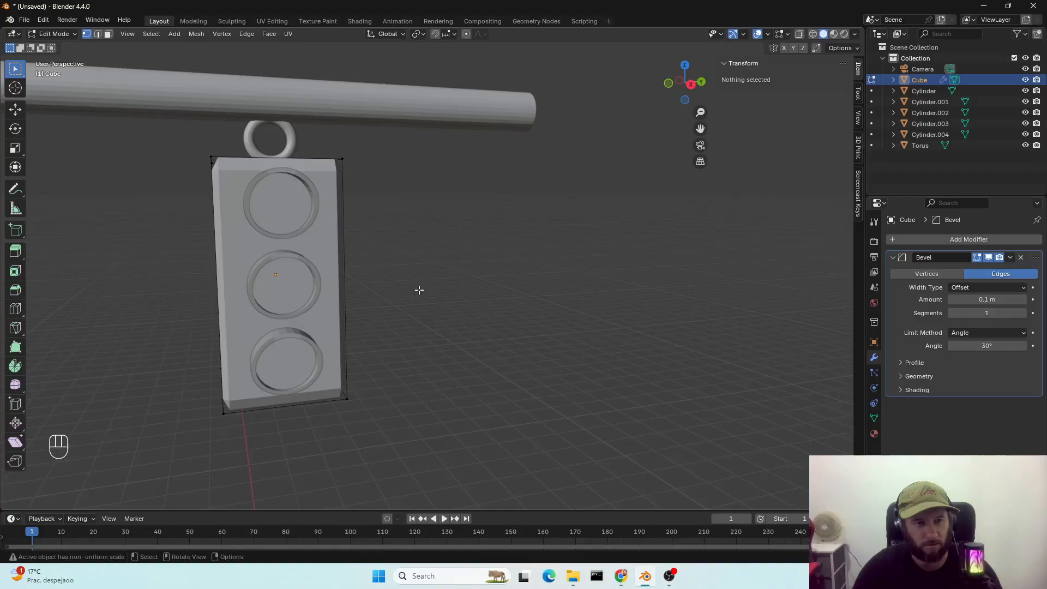
{"action": "middle_click_drag", "start_coordinate": [418, 289], "coordinate": [458, 301]}
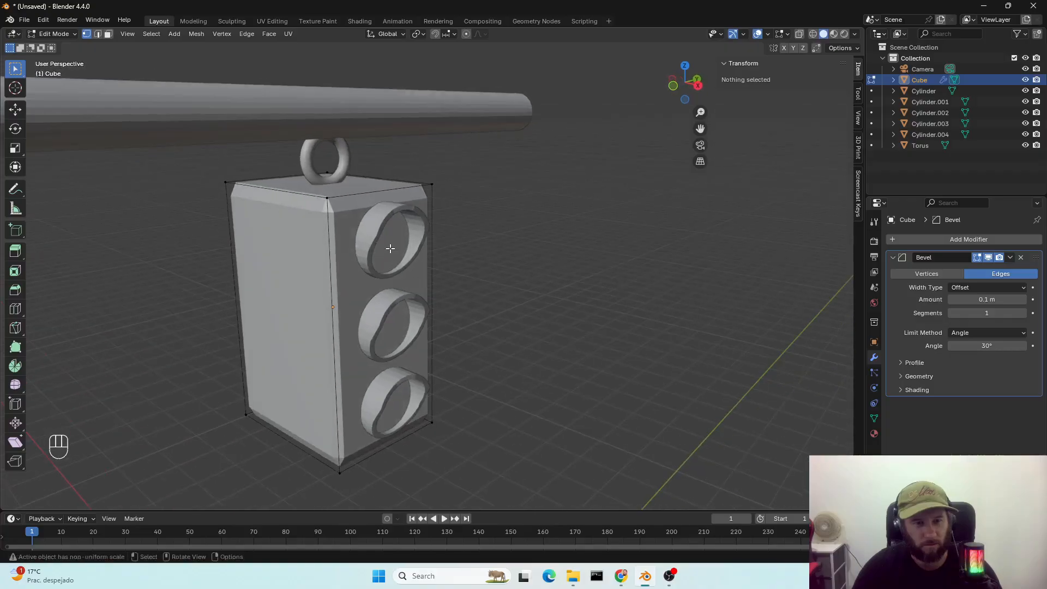
{"action": "key", "text": "Tab"}
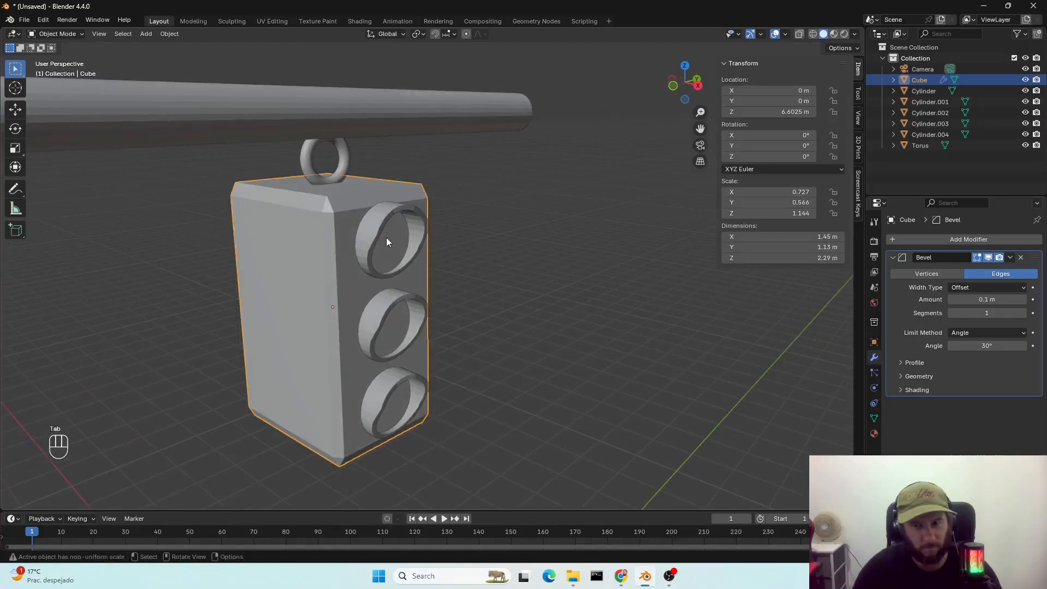
{"action": "left_click", "coordinate": [383, 223]}
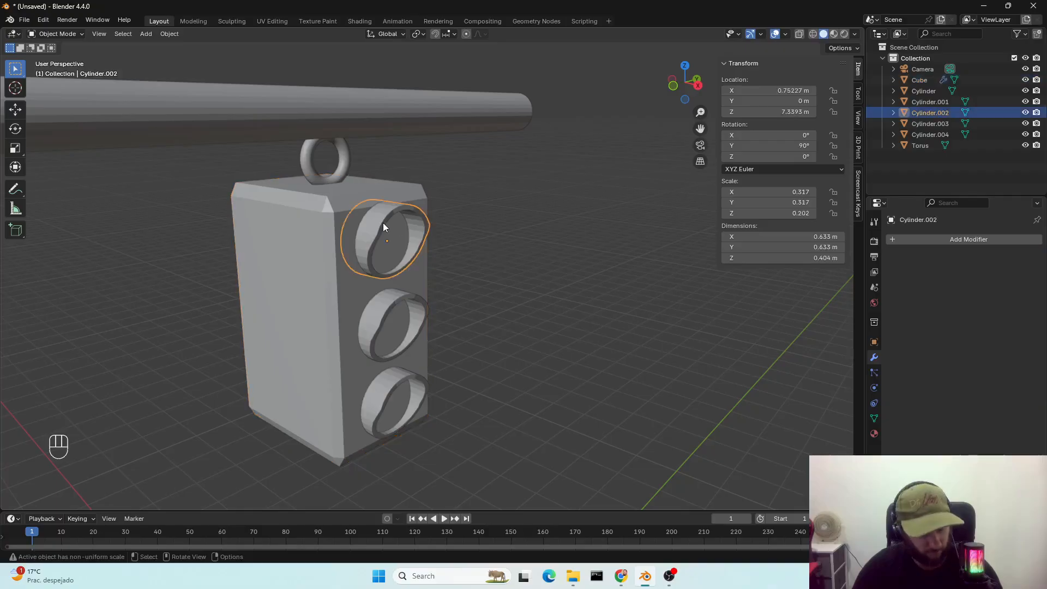
{"action": "key", "text": "g"}
{"action": "key", "text": "z"}
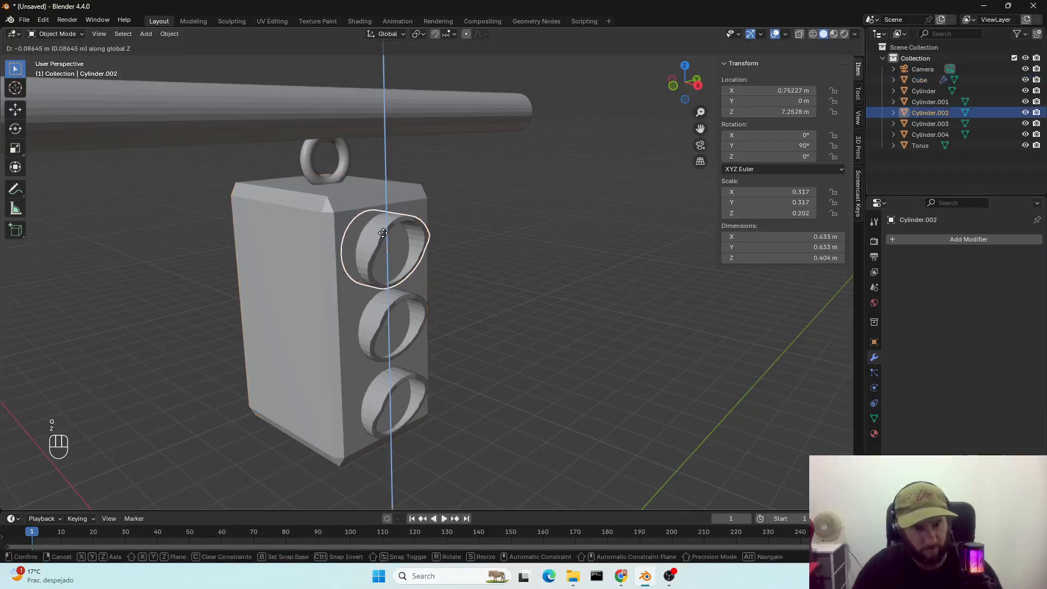
{"action": "left_click", "coordinate": [382, 232]}
Raise the bottom visor about 0.04 m along global Z
{"action": "middle_click_drag", "start_coordinate": [436, 333], "coordinate": [421, 312]}
{"action": "left_click", "coordinate": [360, 310]}
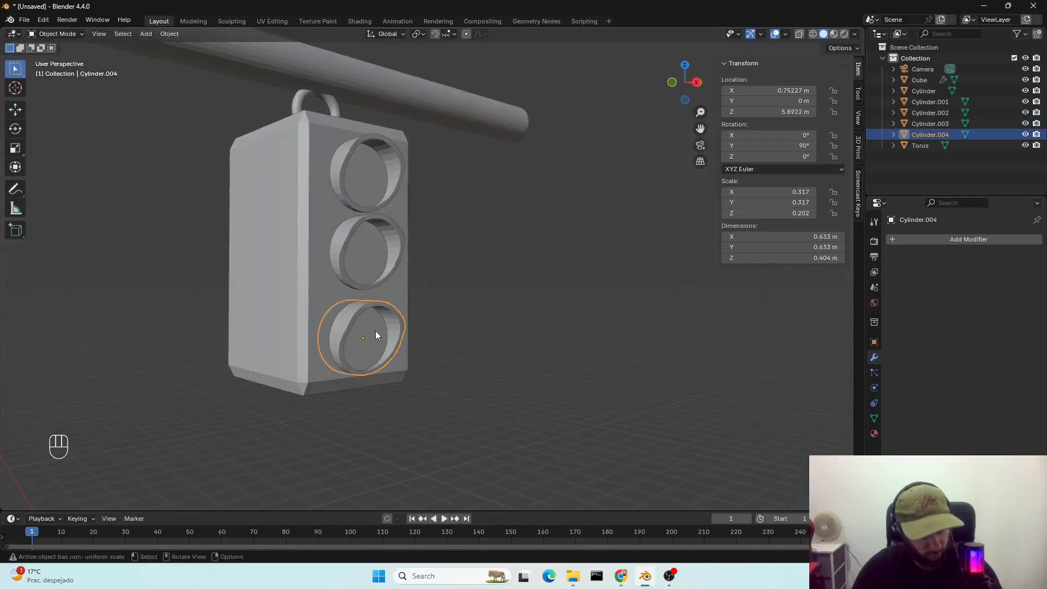
{"action": "key", "text": "g"}
{"action": "key", "text": "z"}
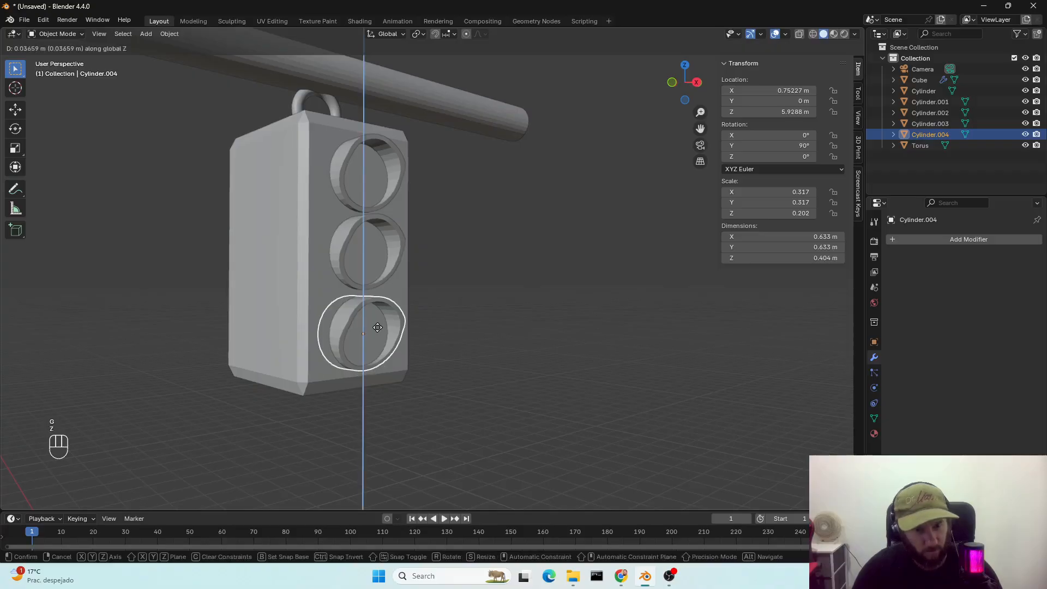
{"action": "left_click", "coordinate": [377, 328]}
Select all three visors and move them about 0.42 m along global X, out from the box's front
{"action": "middle_click_drag", "start_coordinate": [377, 327], "coordinate": [481, 373]}
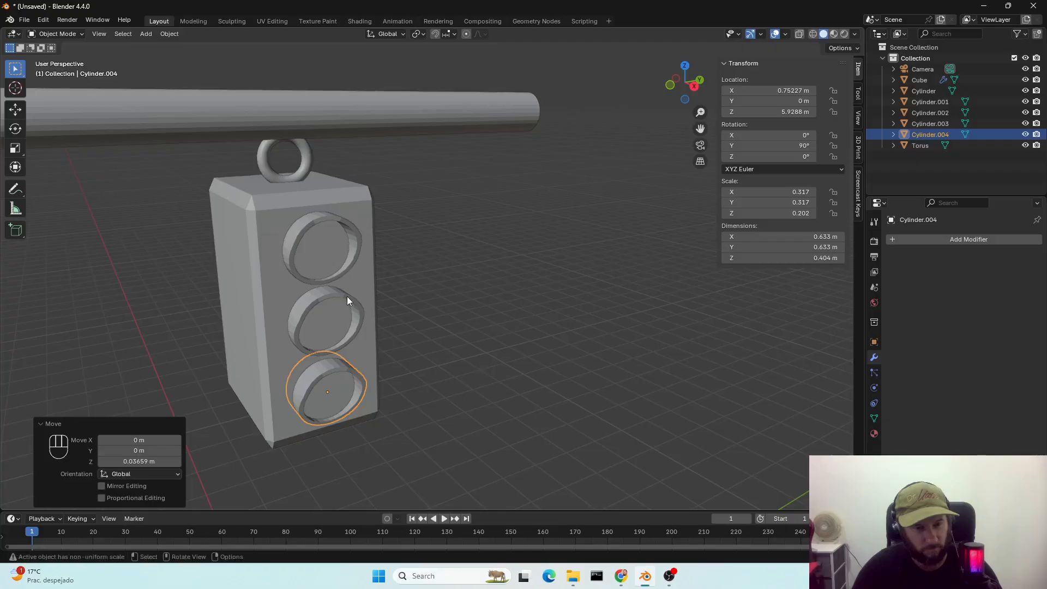
{"action": "mouse_move", "coordinate": [347, 298]}
{"action": "middle_mouse_down"}
{"action": "mouse_move", "coordinate": [375, 308]}
{"action": "mouse_move", "coordinate": [350, 313]}
{"action": "middle_mouse_up"}
{"action": "left_click", "coordinate": [350, 313], "text": "shift"}
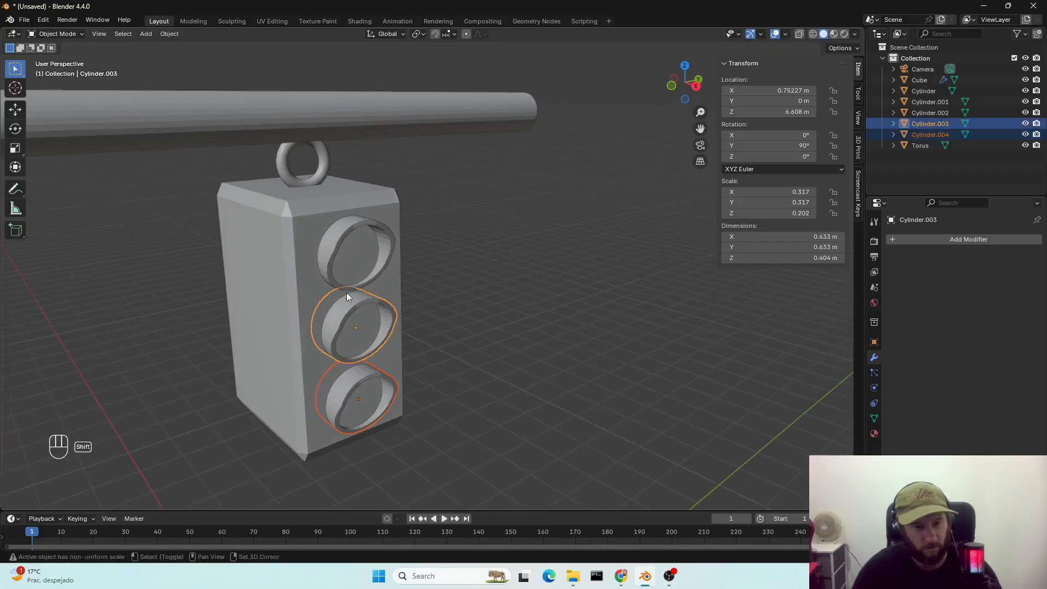
{"action": "left_click", "coordinate": [338, 248], "text": "shift"}
{"action": "key", "text": "g"}
{"action": "key", "text": "x"}
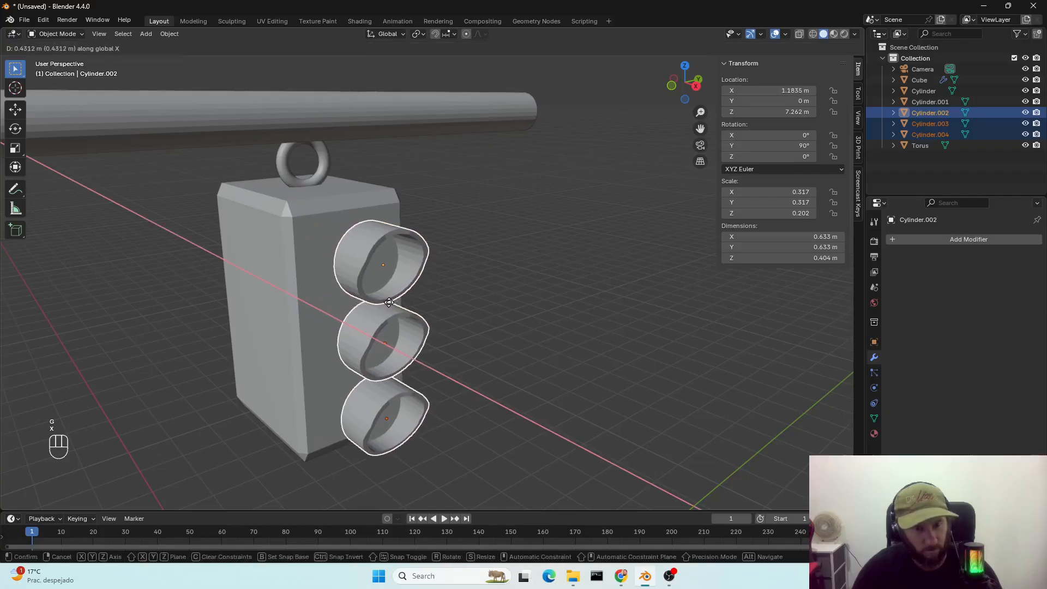
{"action": "left_click", "coordinate": [389, 301]}
{"action": "middle_click_drag", "start_coordinate": [424, 333], "coordinate": [409, 335]}
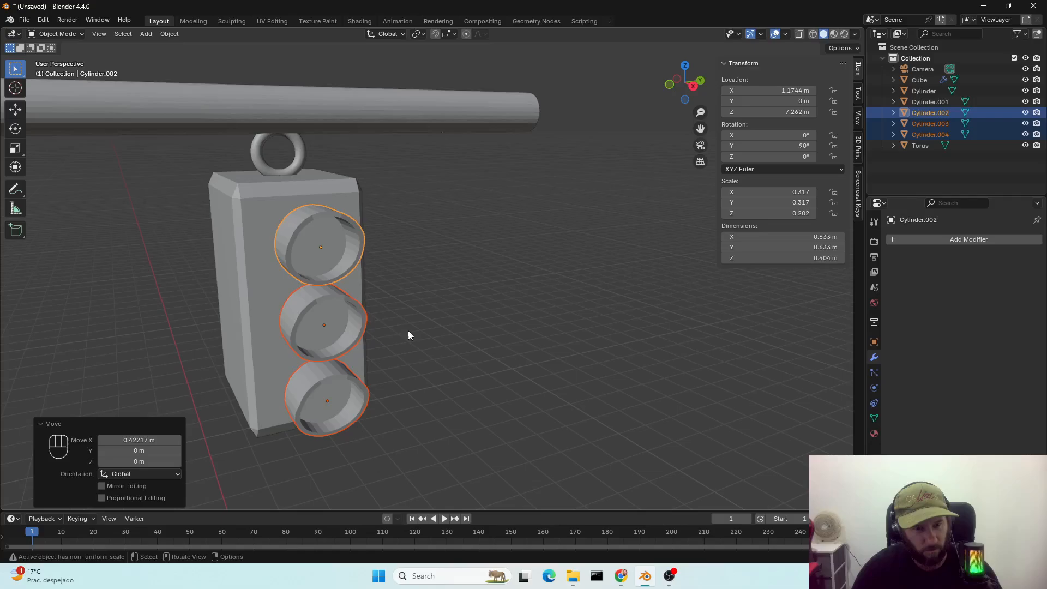
Open the top visor in Edit Mode and inset its recessed round face by about 0.42 m
{"action": "left_click", "coordinate": [320, 253]}
{"action": "key", "text": "Tab"}
{"action": "scroll", "coordinate": [320, 253], "scroll_direction": "up", "scroll_amount": 3}
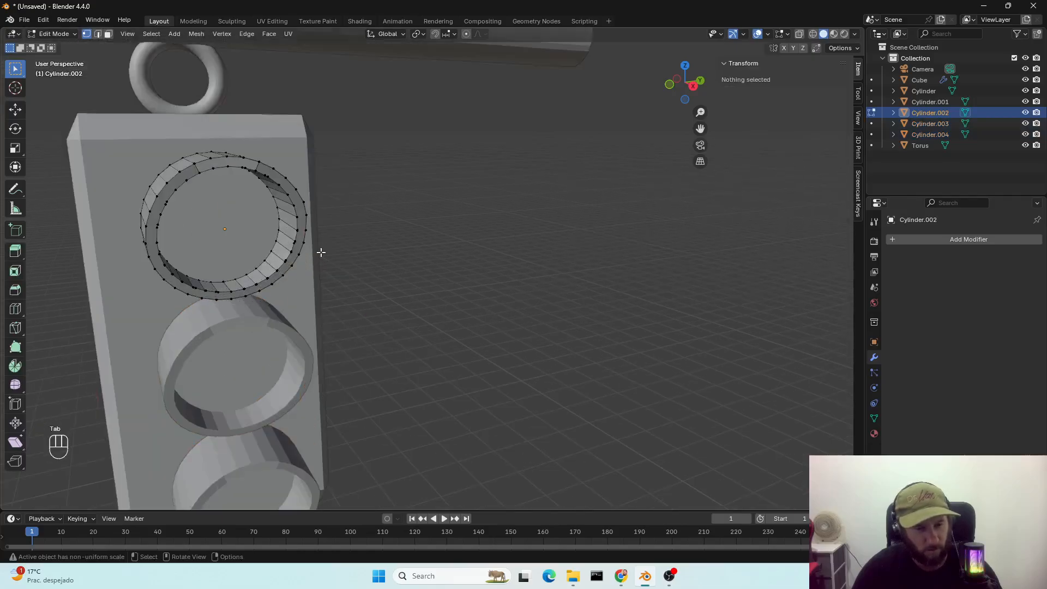
{"action": "left_click", "coordinate": [240, 253]}
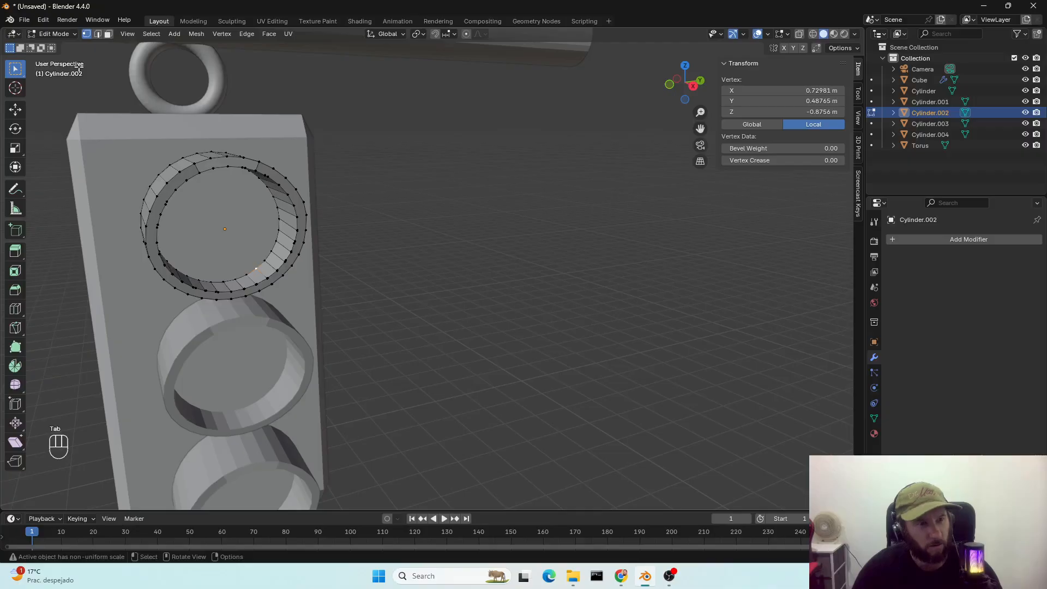
{"action": "left_click", "coordinate": [109, 34]}
{"action": "left_click", "coordinate": [243, 214]}
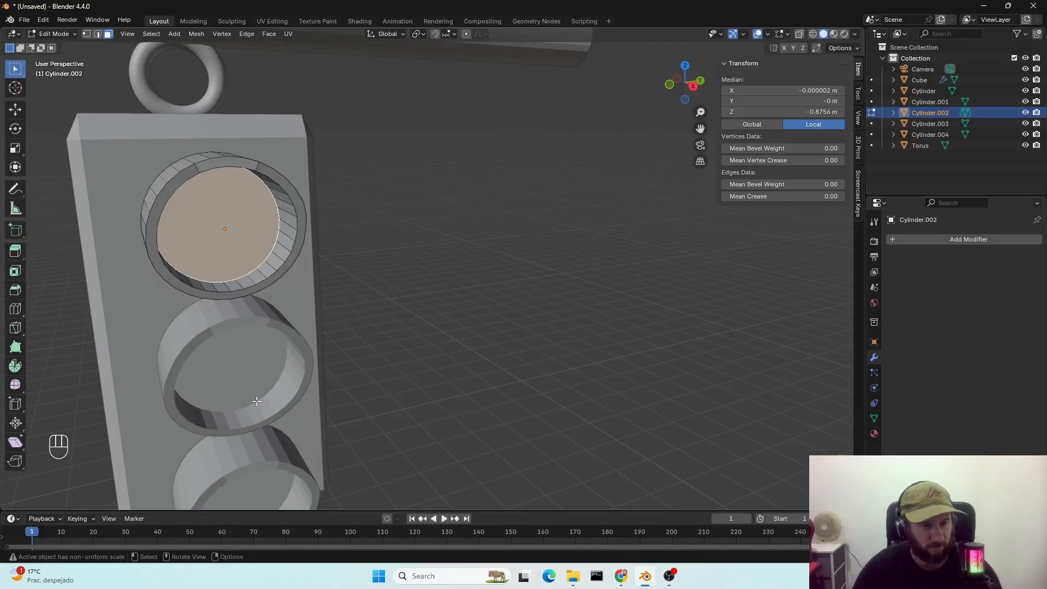
{"action": "left_click", "coordinate": [16, 272]}
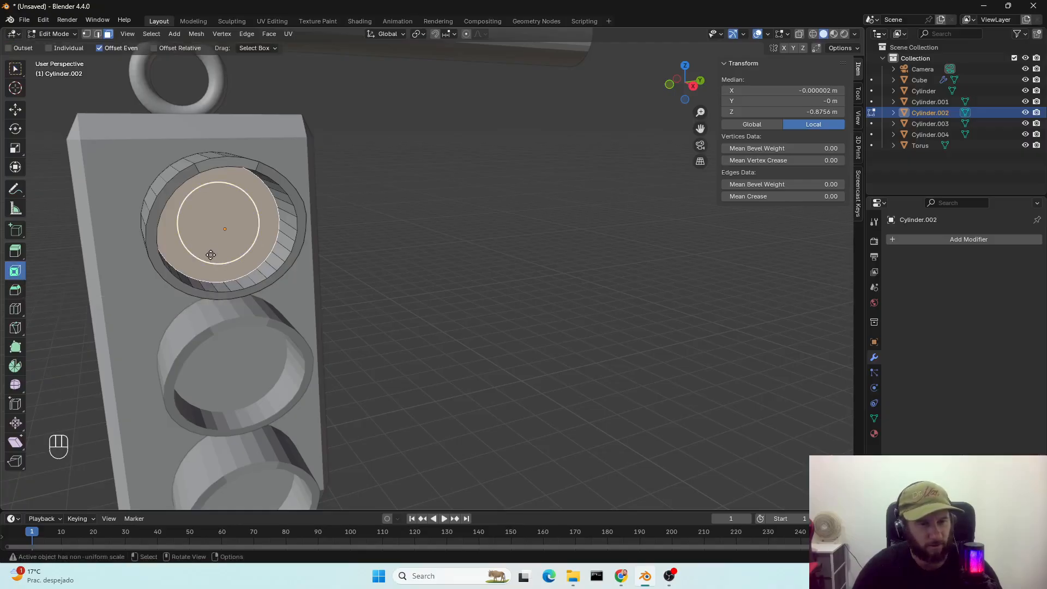
{"action": "left_click_drag", "start_coordinate": [210, 255], "coordinate": [212, 228]}
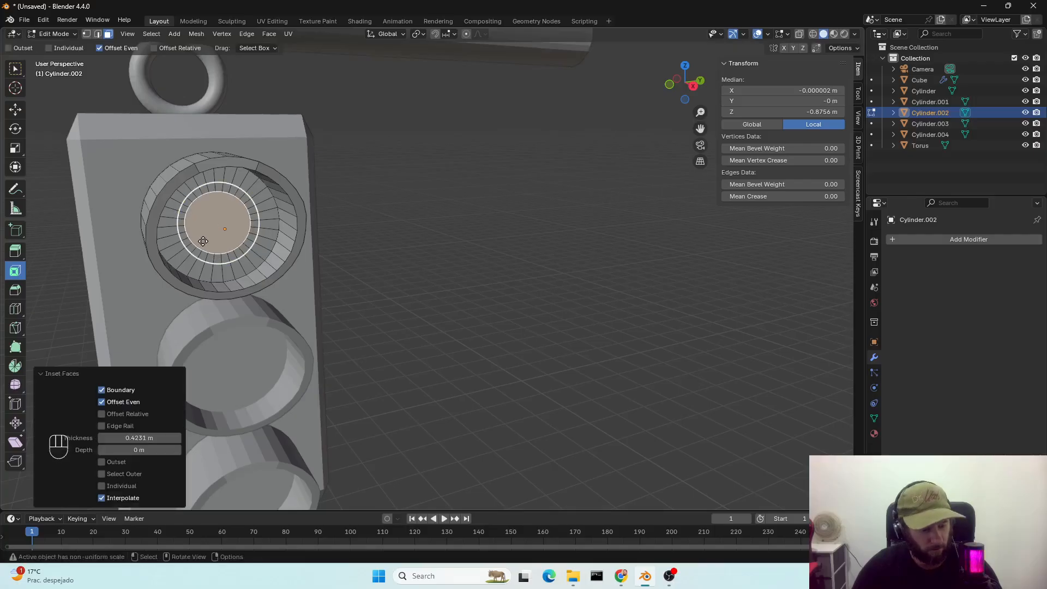
Move the inset face about 0.16 m forward along global X to form a cone inside the visor
{"action": "key", "text": "g"}
{"action": "key", "text": "z"}
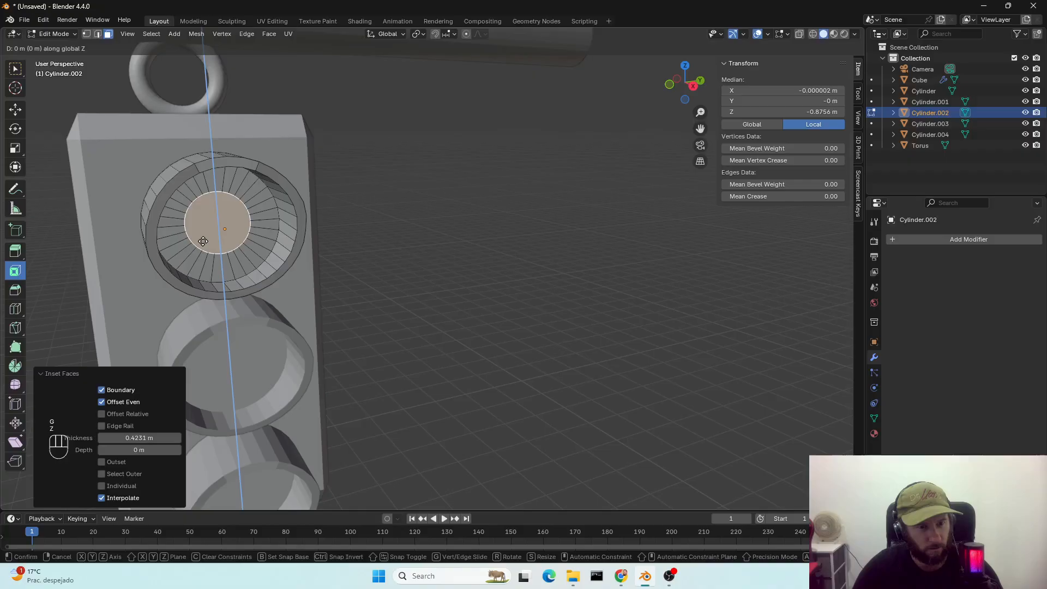
{"action": "key", "text": "x"}
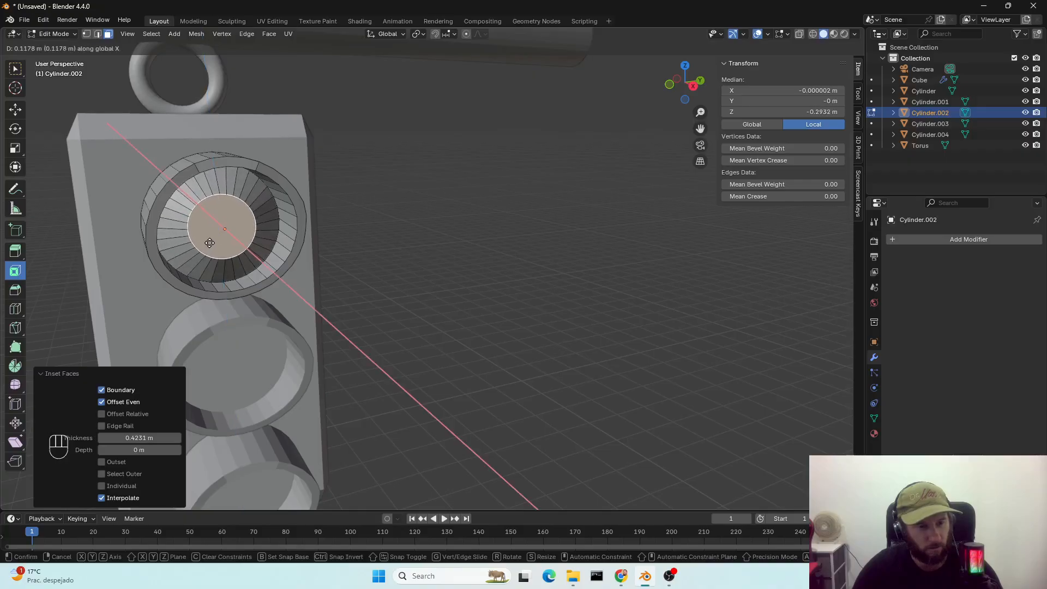
{"action": "left_click", "coordinate": [210, 245]}
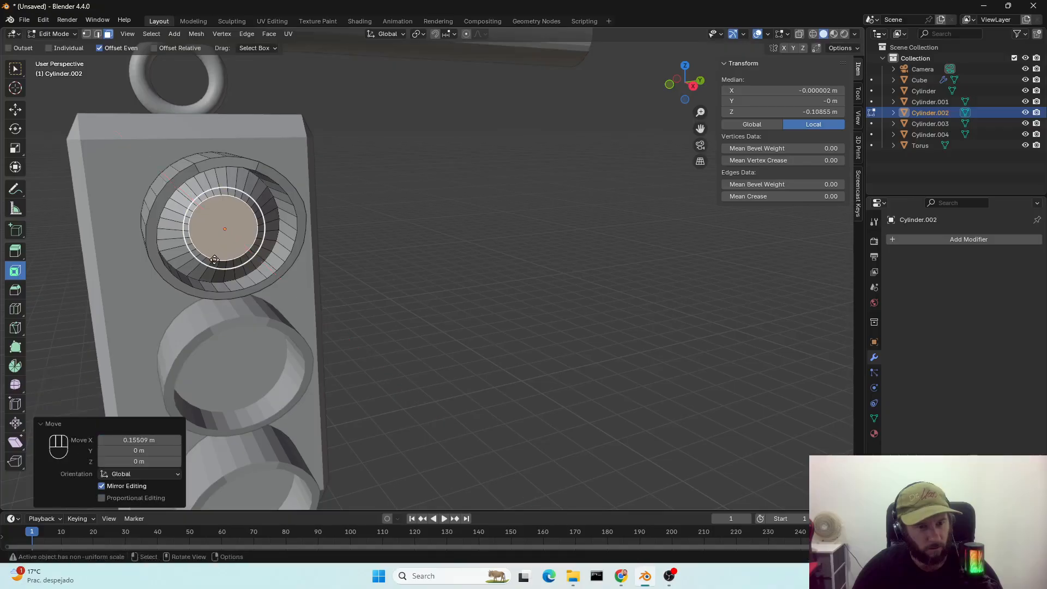
Inset the cone's front face by about 0.16 m, move it about 0.07 m along global X, and return to Object Mode
{"action": "left_click_drag", "start_coordinate": [216, 268], "coordinate": [216, 248]}
{"action": "key", "text": "g"}
{"action": "key", "text": "x"}
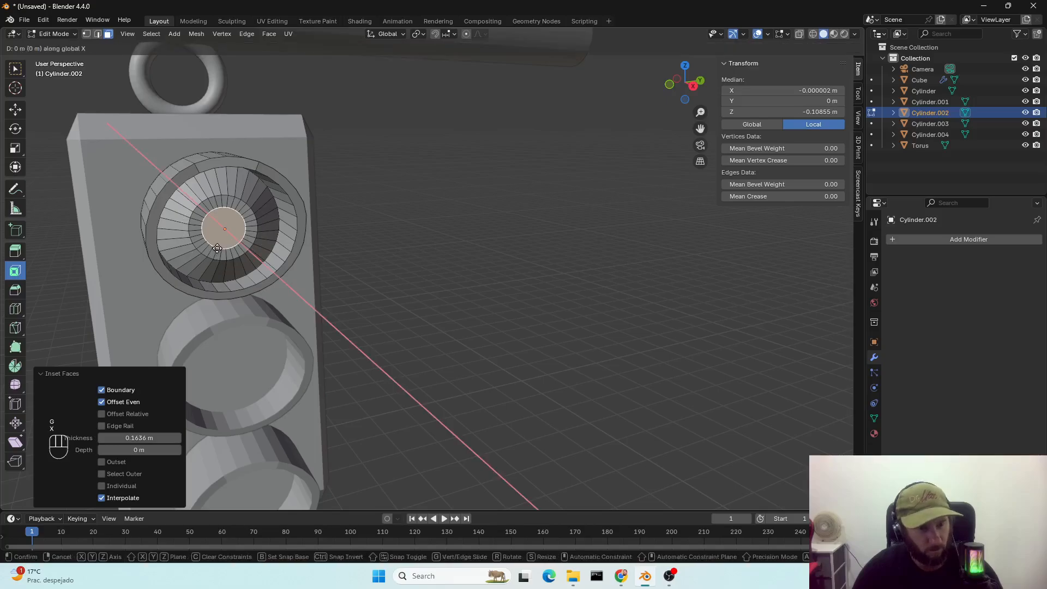
{"action": "left_click", "coordinate": [219, 251]}
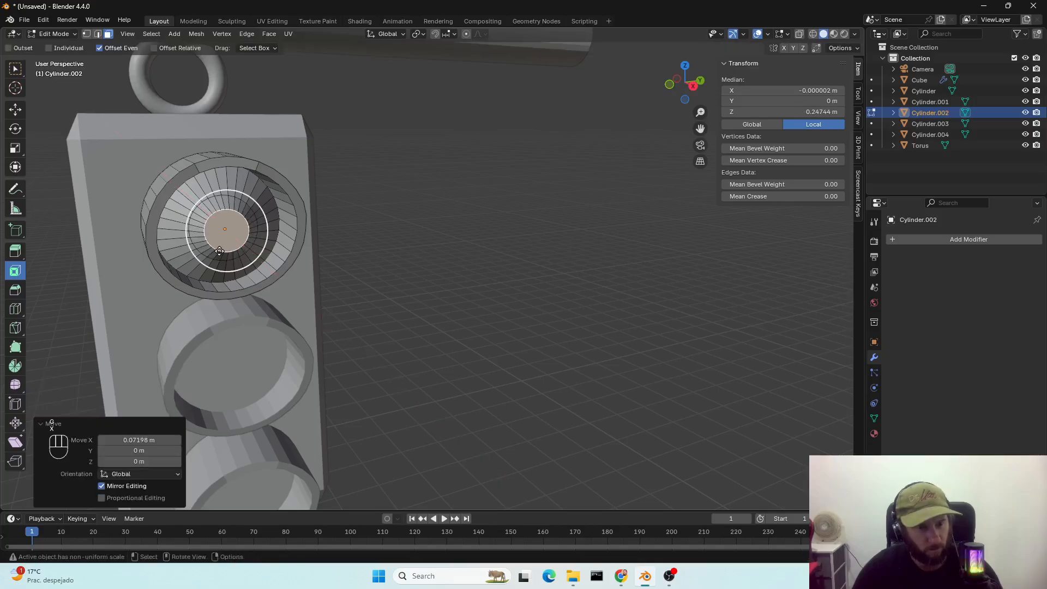
{"action": "middle_click_drag", "start_coordinate": [235, 315], "coordinate": [279, 306]}
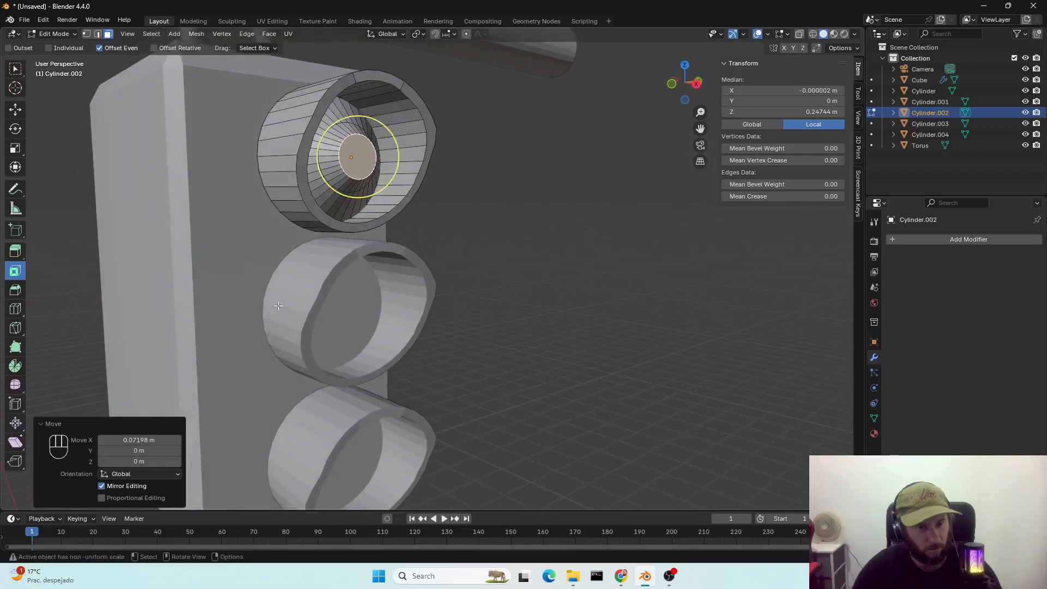
{"action": "key", "text": "Tab"}
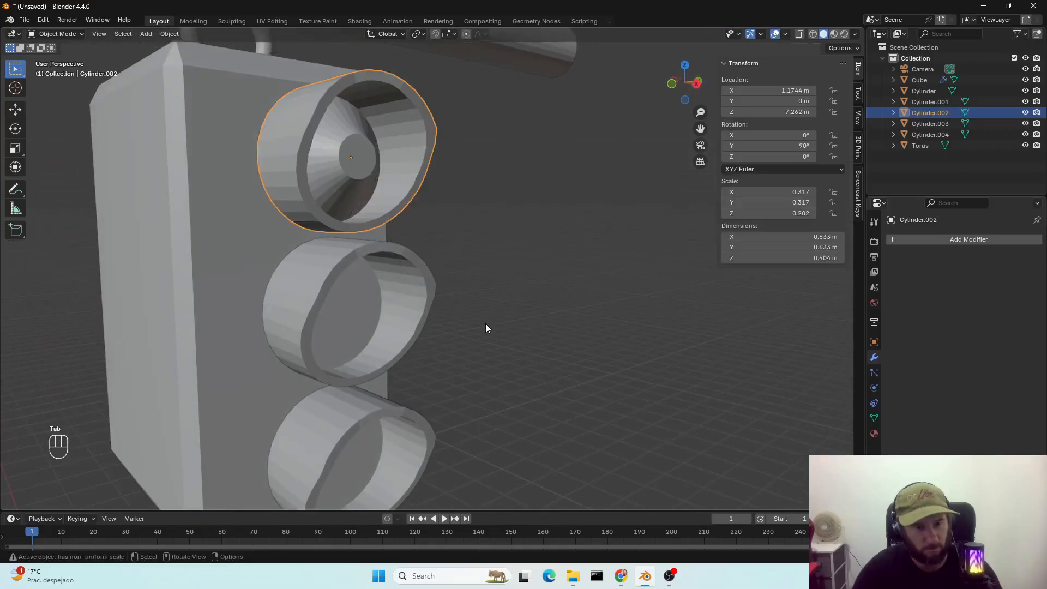
Delete the middle and bottom visors that have no inner cone
{"action": "scroll", "coordinate": [485, 323], "scroll_direction": "down", "scroll_amount": 2}
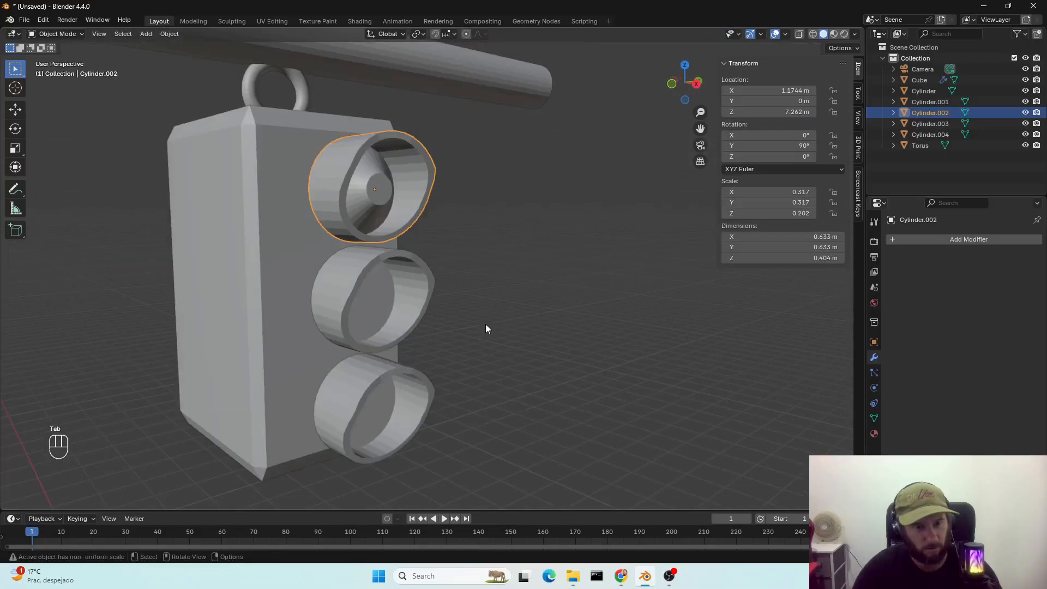
{"action": "left_click", "coordinate": [340, 295]}
{"action": "key", "text": "Delete"}
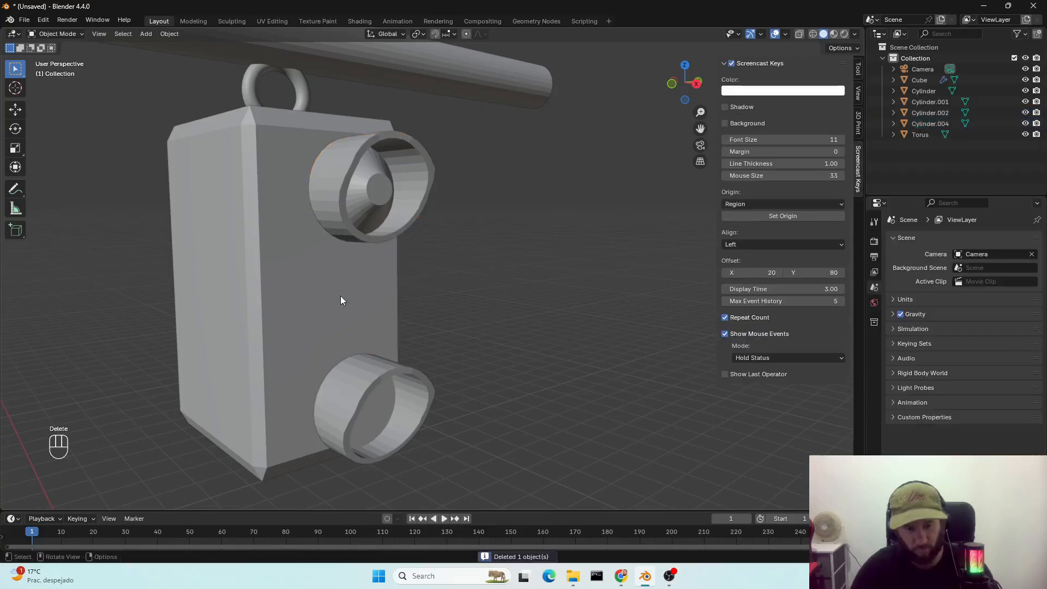
{"action": "left_click", "coordinate": [365, 377]}
{"action": "key", "text": "Delete"}
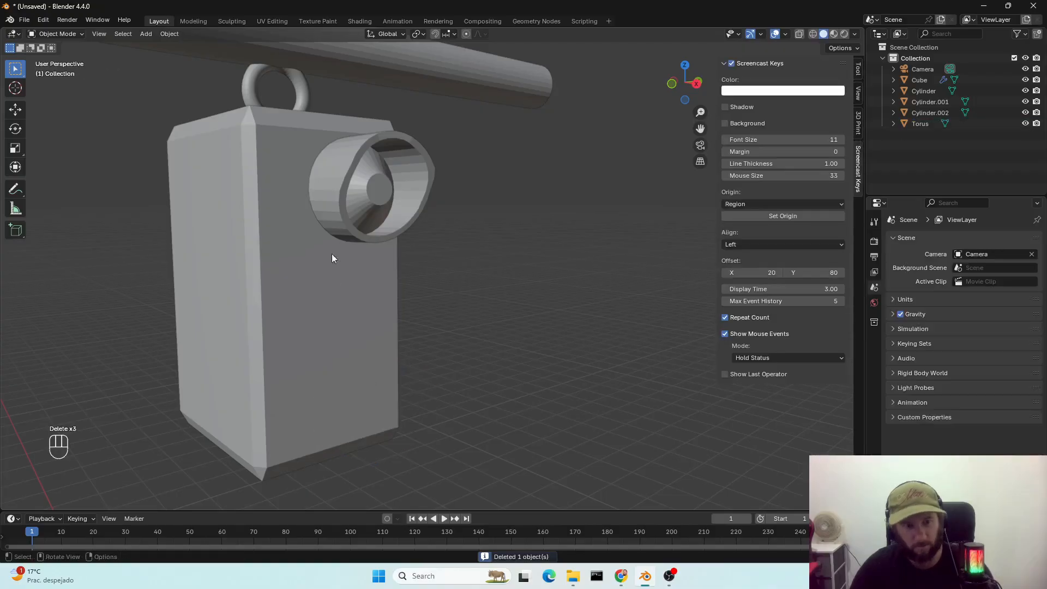
Duplicate the top visor with its cone and place the copy about 0.65 m below it along global Z
{"action": "left_click", "coordinate": [345, 201]}
{"action": "key", "text": "shift+d"}
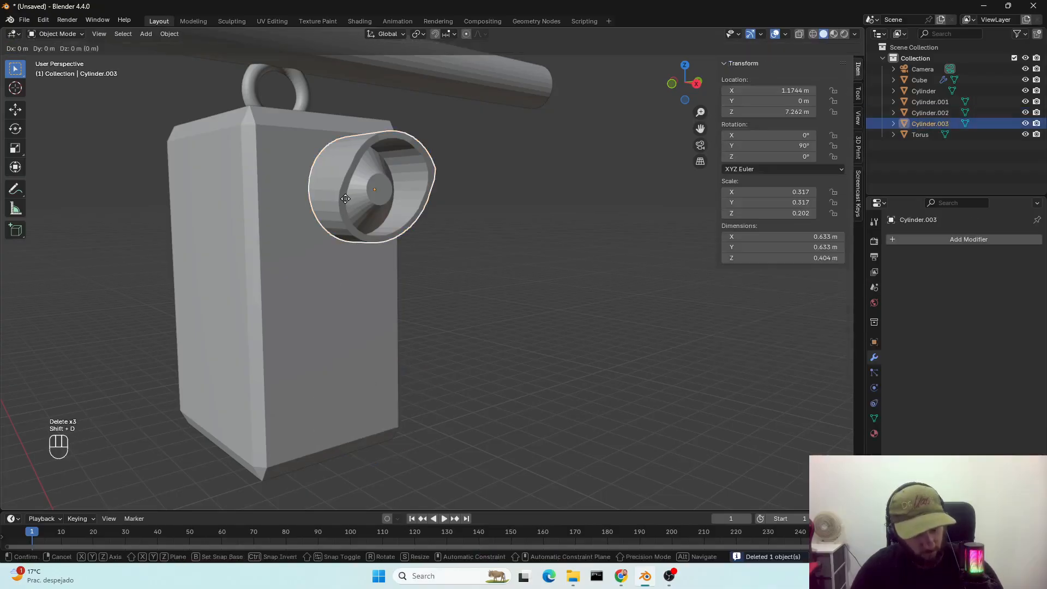
{"action": "key", "text": "g"}
{"action": "key", "text": "z"}
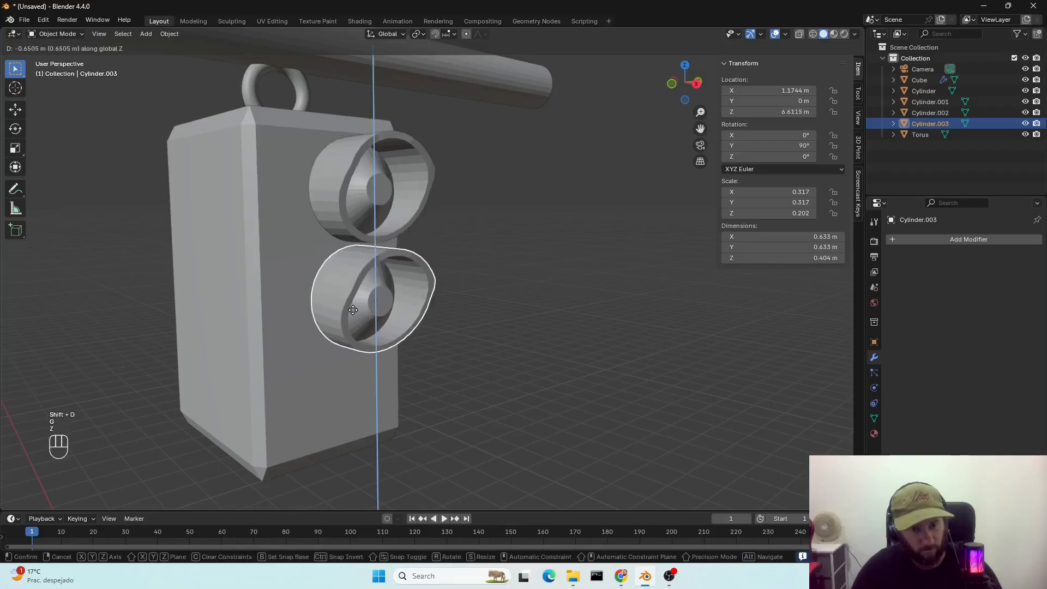
{"action": "left_click", "coordinate": [352, 312]}
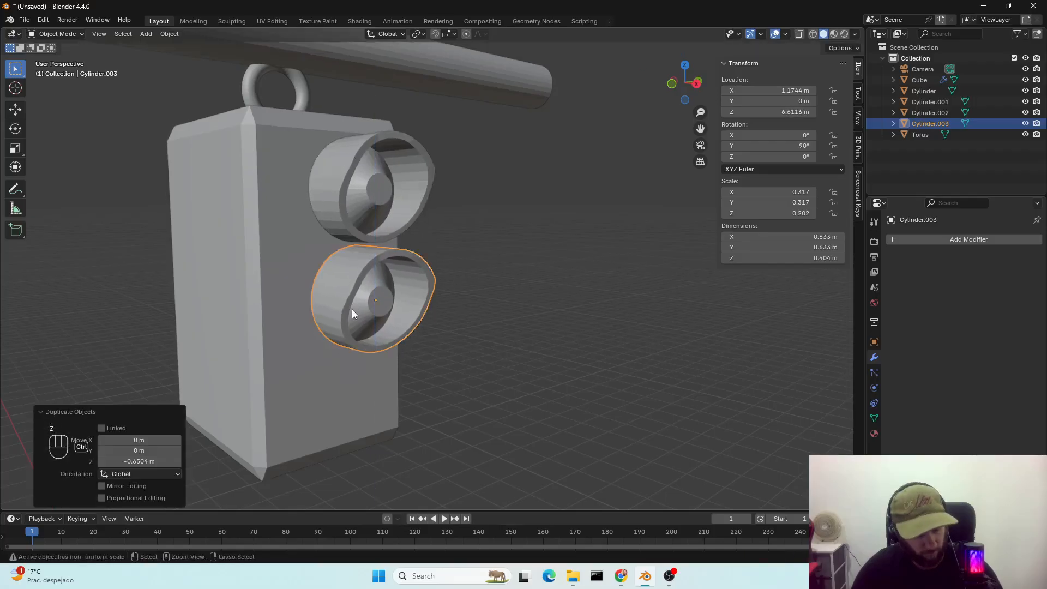
{"action": "key", "text": "g"}
{"action": "key", "text": "z"}
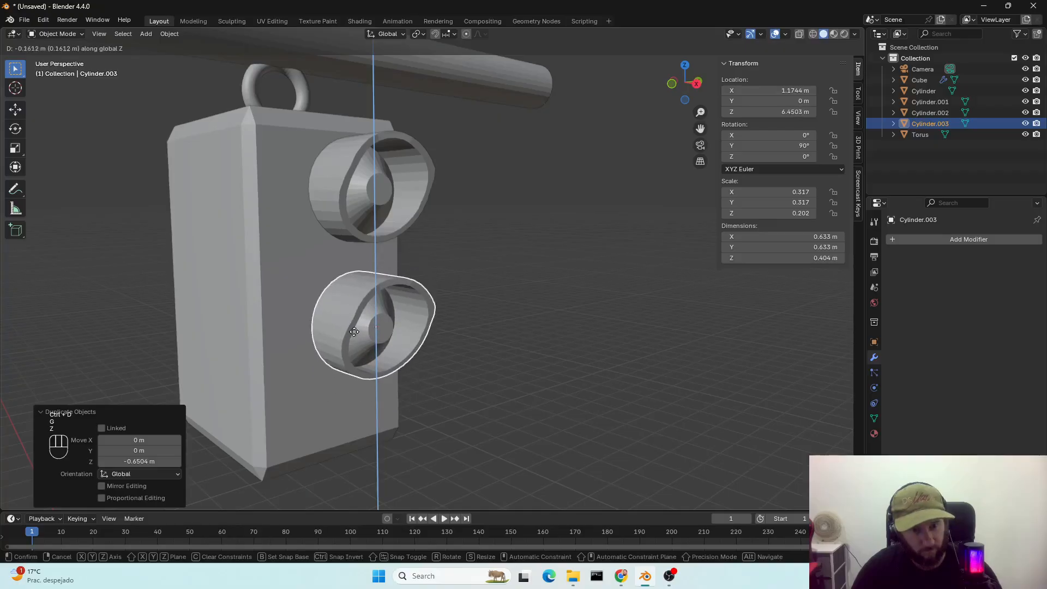
{"action": "right_click", "coordinate": [354, 320]}
Duplicate the middle visor and place the copy about 0.67 m below it along global Z
{"action": "key", "text": "shift+d"}
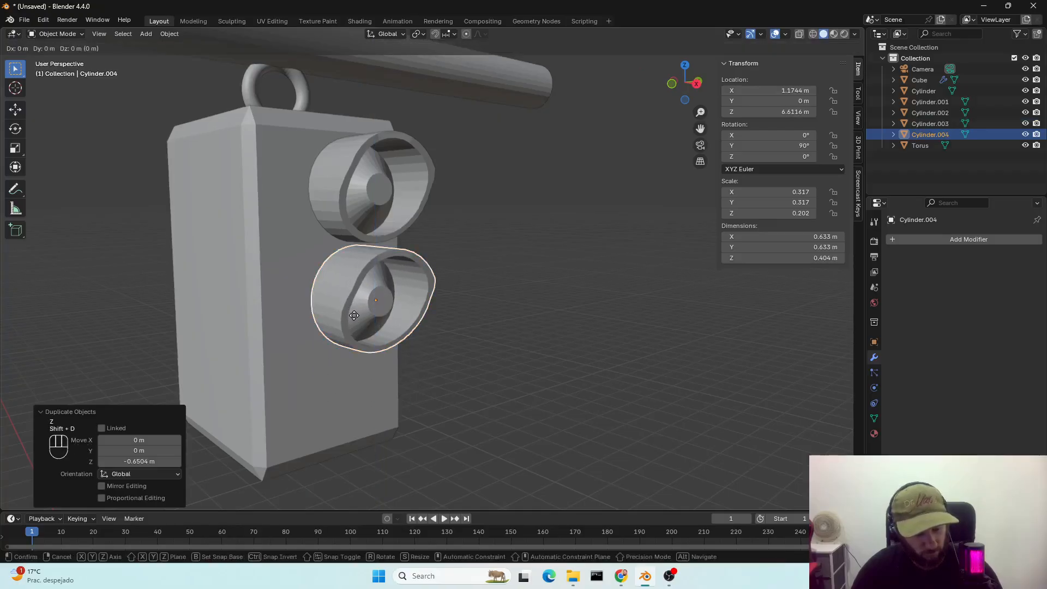
{"action": "key", "text": "z"}
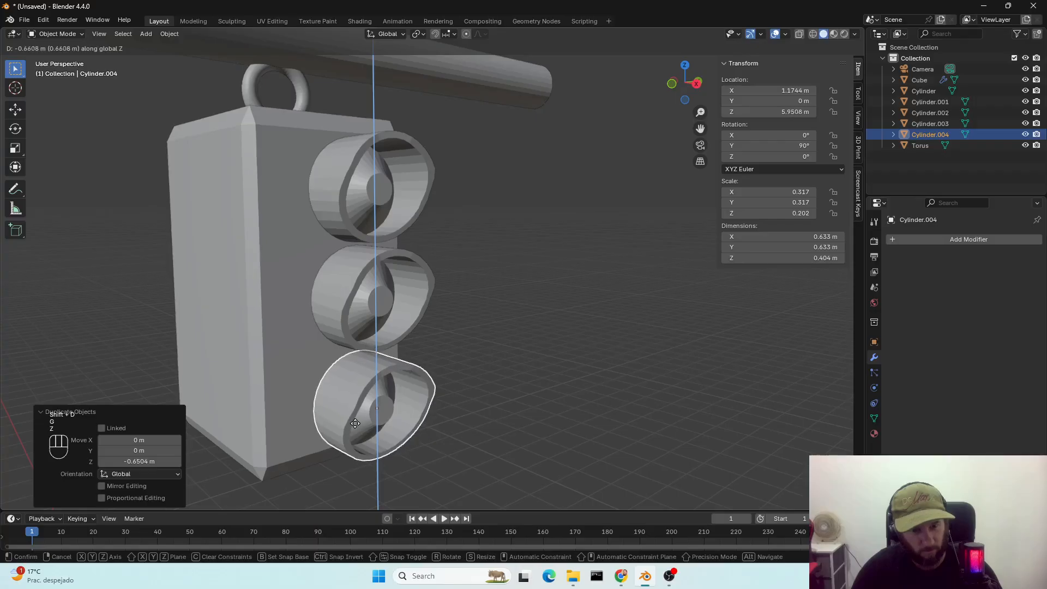
{"action": "left_click", "coordinate": [356, 428]}
Select all three visors and move them together about -0.28 m along global X, toward the box
{"action": "middle_click_drag", "start_coordinate": [357, 311], "coordinate": [418, 346]}
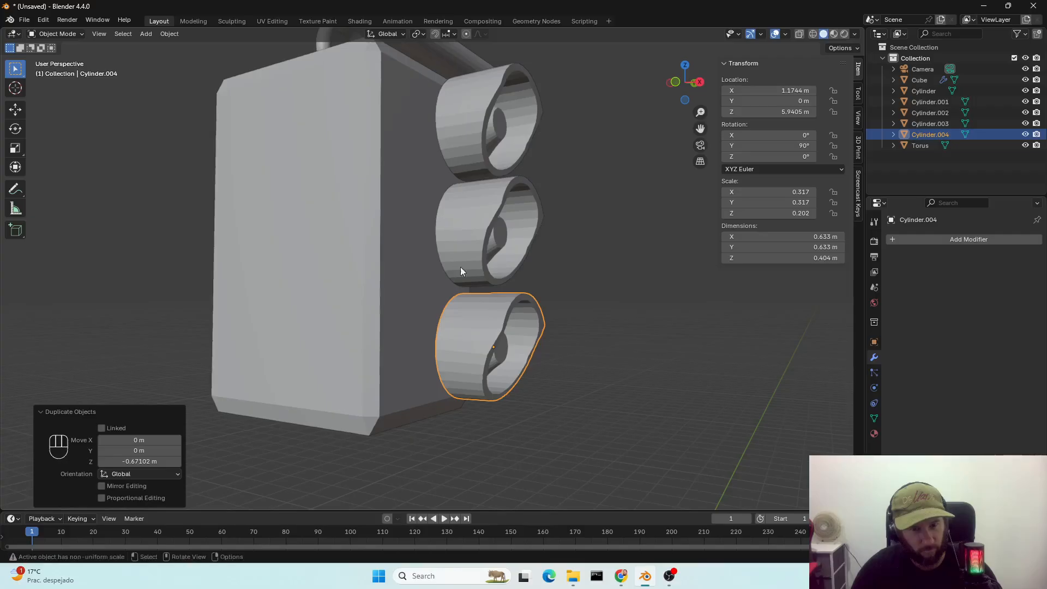
{"action": "left_click", "coordinate": [462, 226], "text": "shift"}
{"action": "left_click", "coordinate": [476, 133], "text": "shift"}
{"action": "key", "text": "g"}
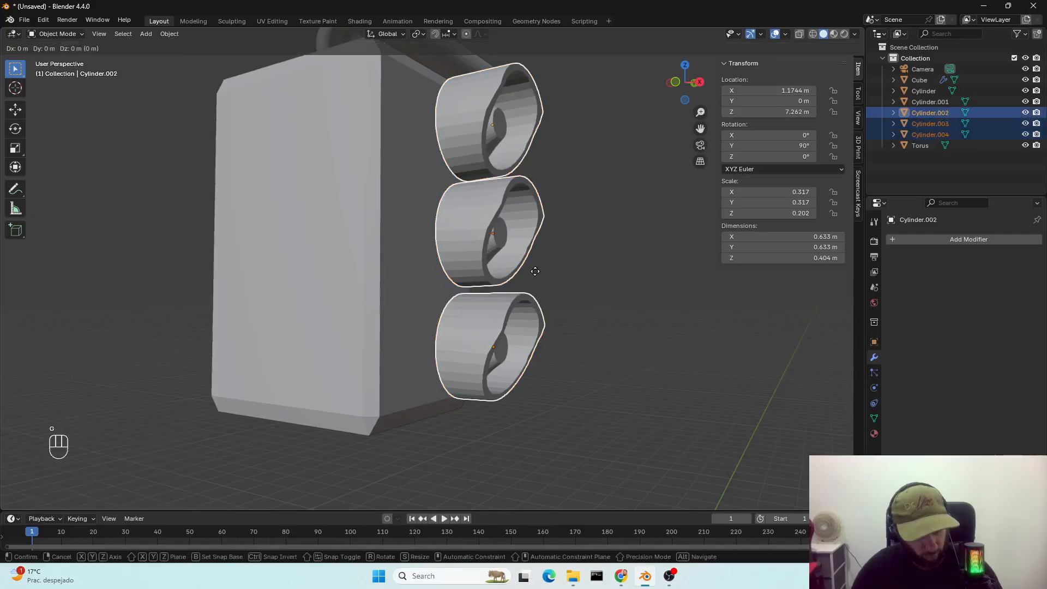
{"action": "key", "text": "x"}
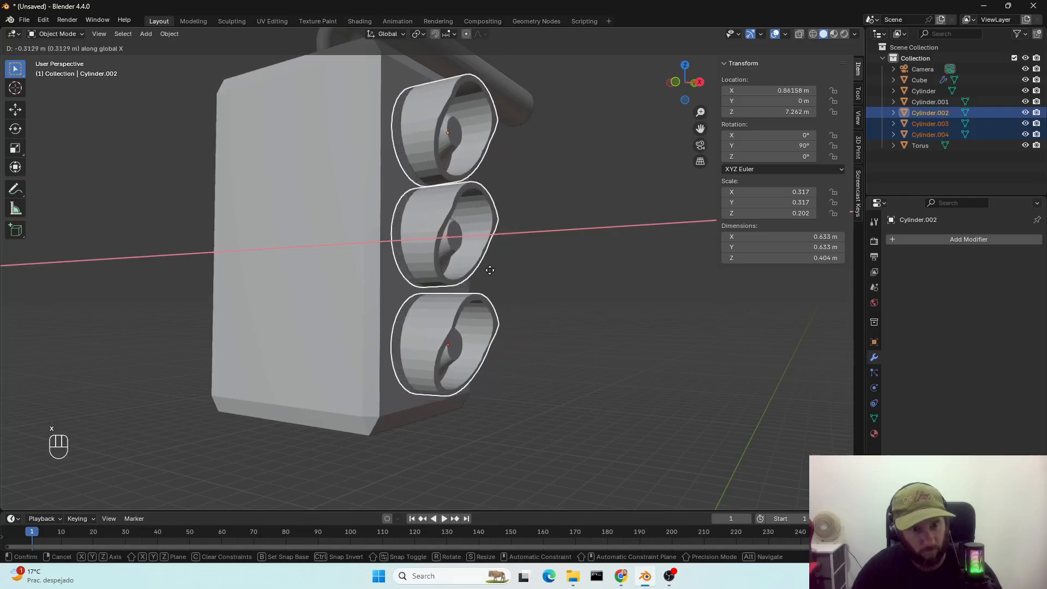
{"action": "left_click", "coordinate": [492, 270]}
Scale the three visors by about 0.74 along global X and move them about -0.05 m along the same axis
{"action": "middle_click_drag", "start_coordinate": [494, 270], "coordinate": [489, 322]}
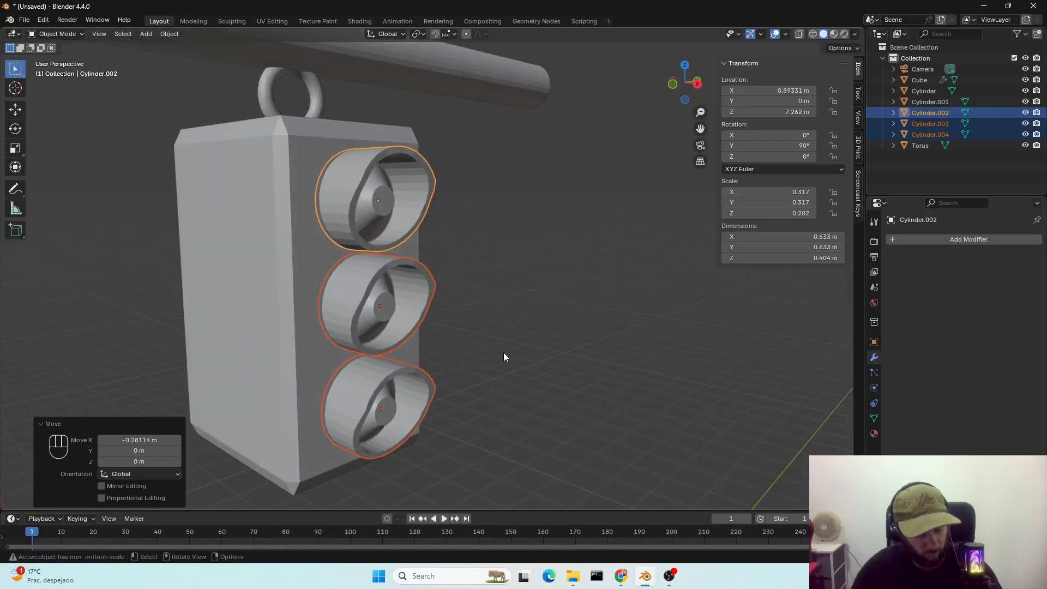
{"action": "key", "text": "s"}
{"action": "key", "text": "x"}
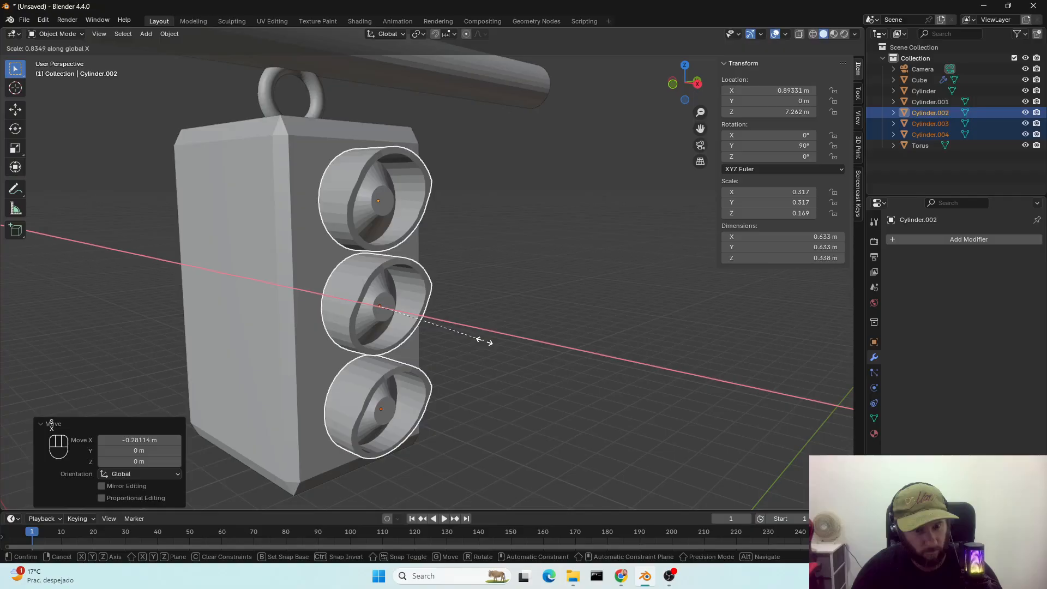
{"action": "left_click", "coordinate": [472, 335]}
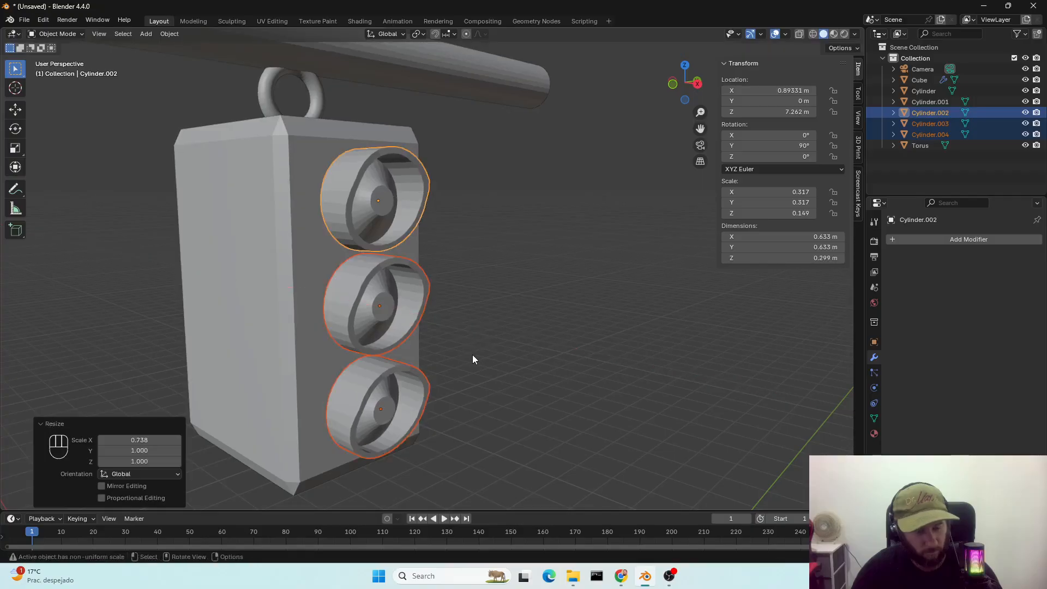
{"action": "key", "text": "g"}
{"action": "key", "text": "x"}
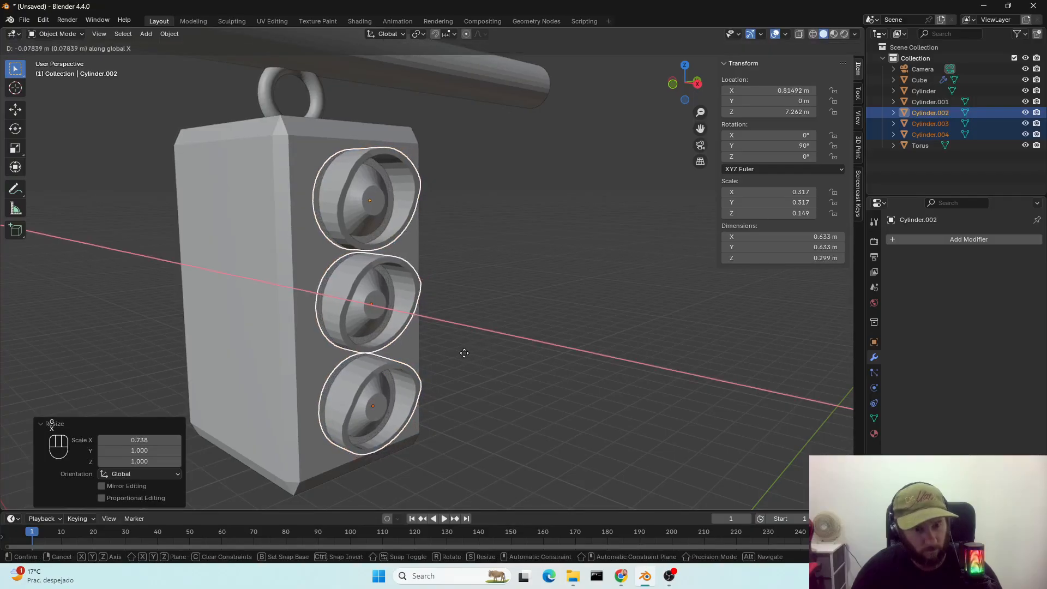
{"action": "left_click", "coordinate": [466, 353]}
Try smooth shading on the three visors and undo it
{"action": "middle_click_drag", "start_coordinate": [478, 362], "coordinate": [417, 336]}
{"action": "scroll", "coordinate": [375, 307], "scroll_direction": "up", "scroll_amount": 1}
{"action": "middle_click_drag", "start_coordinate": [308, 284], "coordinate": [397, 321], "text": "shift"}
{"action": "mouse_move", "coordinate": [339, 297]}
{"action": "middle_mouse_down"}
{"action": "mouse_move", "coordinate": [362, 304]}
{"action": "mouse_move", "coordinate": [346, 295]}
{"action": "middle_mouse_up"}
{"action": "right_click", "coordinate": [350, 287]}
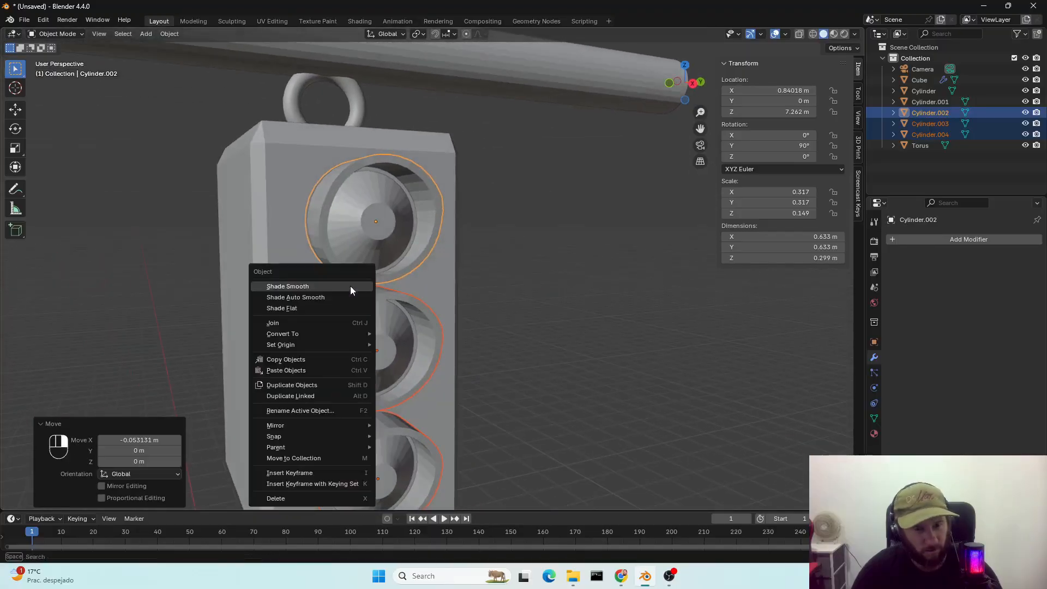
{"action": "left_click", "coordinate": [302, 289]}
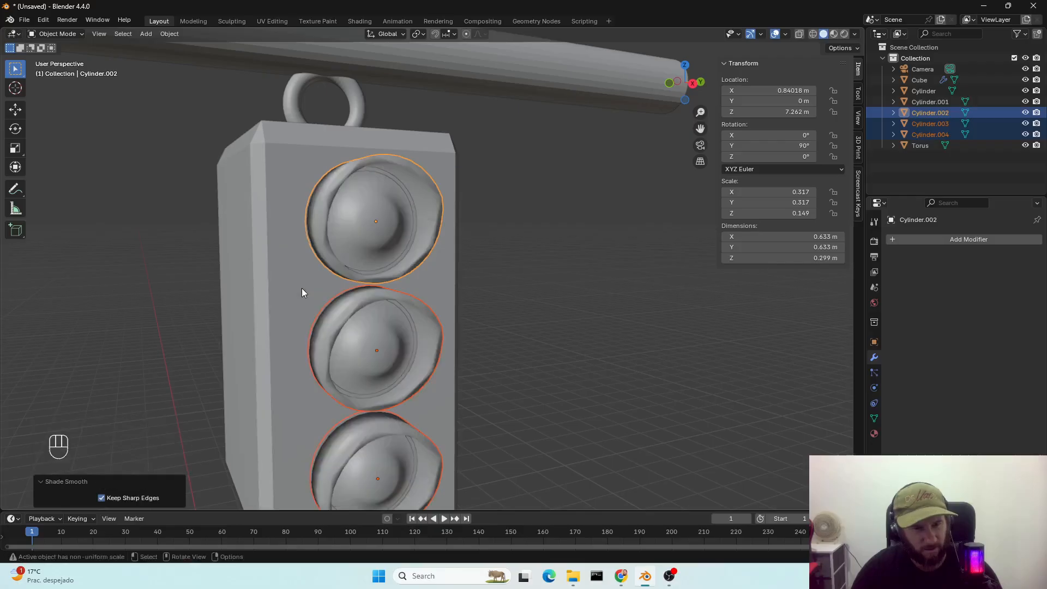
{"action": "right_click", "coordinate": [302, 288]}
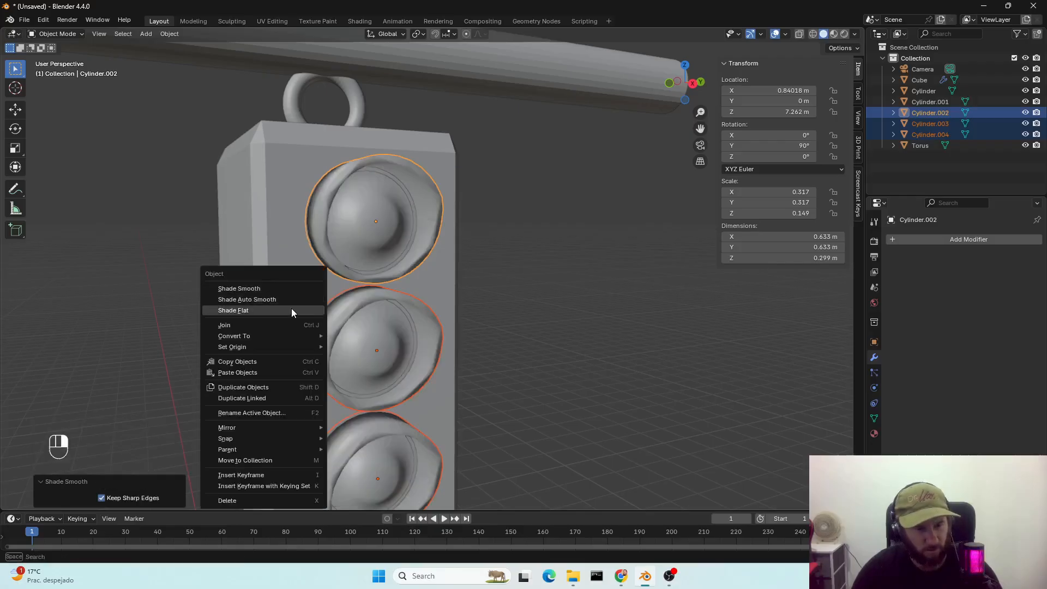
{"action": "key", "text": "ctrl+z"}
Switch the viewport to Material Preview shading with the whole traffic light in view
{"action": "middle_click_drag", "start_coordinate": [661, 307], "coordinate": [510, 365]}
{"action": "scroll", "coordinate": [599, 362], "scroll_direction": "down", "scroll_amount": 4}
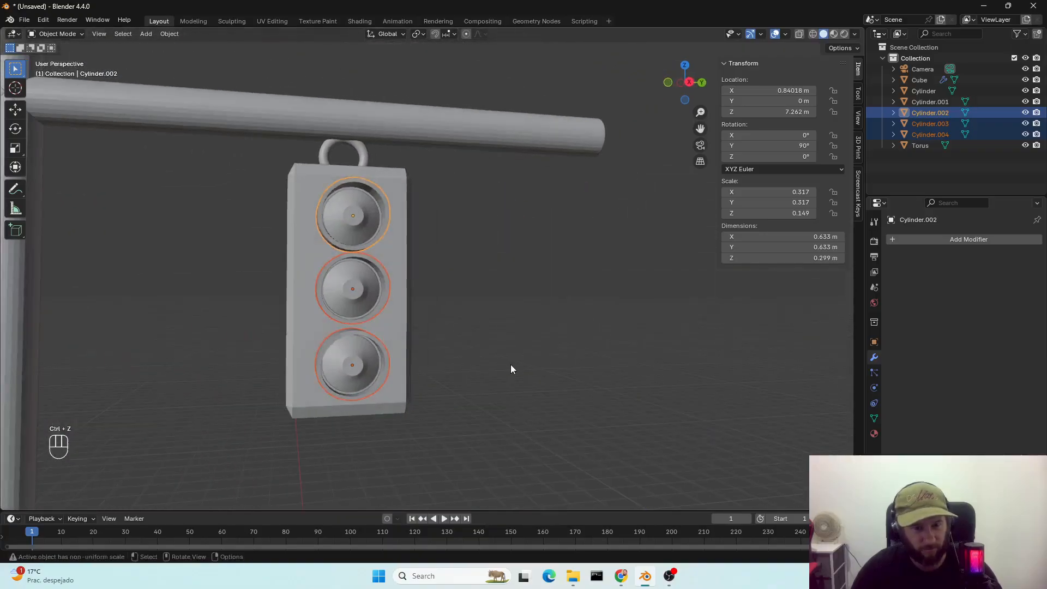
{"action": "scroll", "coordinate": [509, 360], "scroll_direction": "down", "scroll_amount": 4}
{"action": "mouse_move", "coordinate": [505, 297]}
{"action": "middle_mouse_down"}
{"action": "mouse_move", "coordinate": [466, 349]}
{"action": "mouse_move", "coordinate": [516, 321]}
{"action": "mouse_move", "coordinate": [513, 297]}
{"action": "mouse_move", "coordinate": [483, 300]}
{"action": "mouse_move", "coordinate": [492, 310]}
{"action": "middle_mouse_up"}
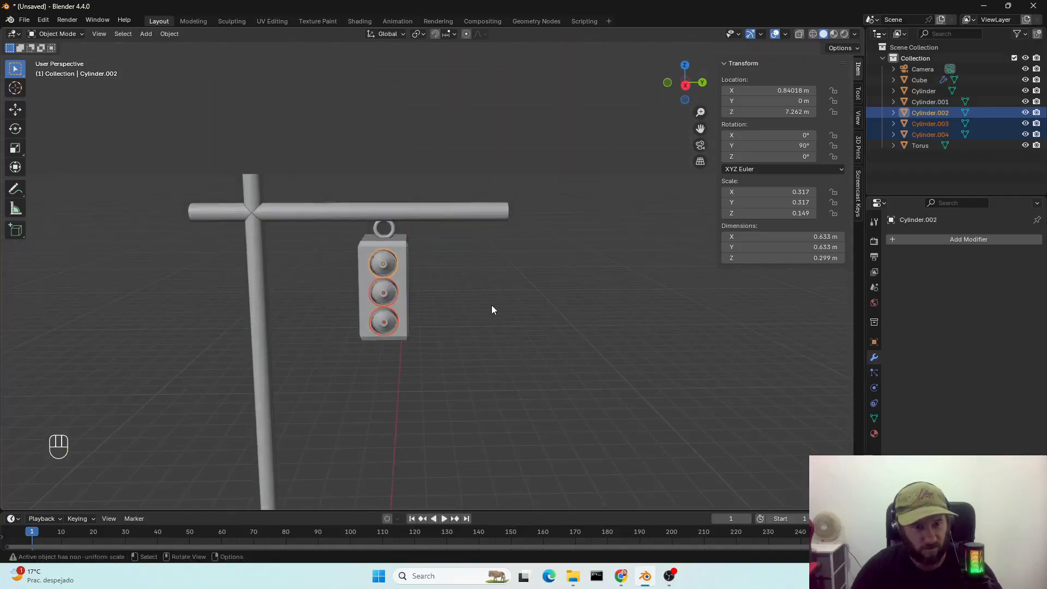
{"action": "scroll", "coordinate": [491, 310], "scroll_direction": "down", "scroll_amount": 4}
{"action": "middle_click_drag", "start_coordinate": [458, 358], "coordinate": [502, 353], "text": "shift"}
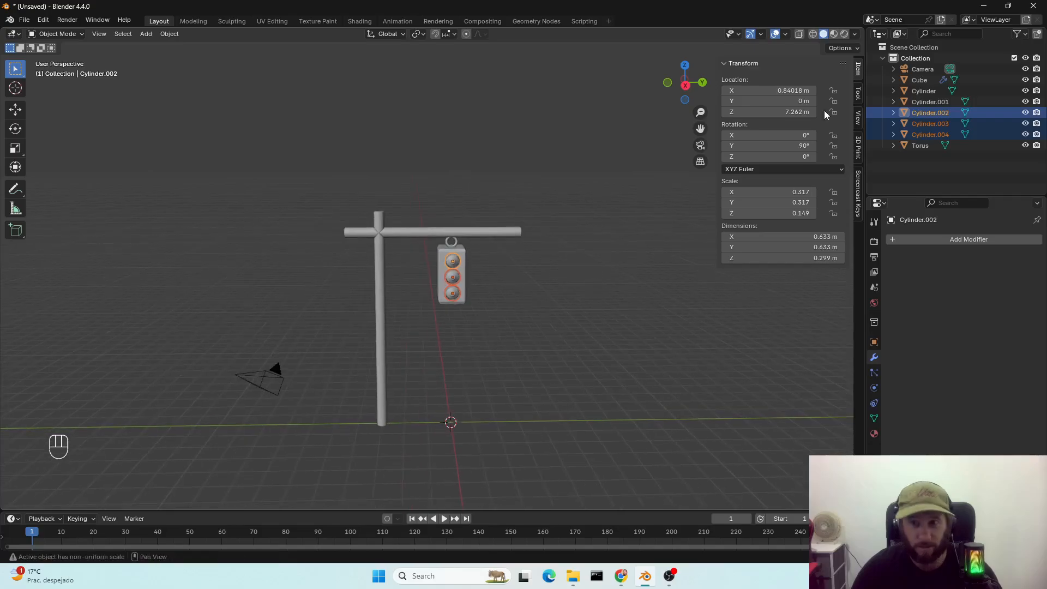
{"action": "left_click", "coordinate": [834, 34]}
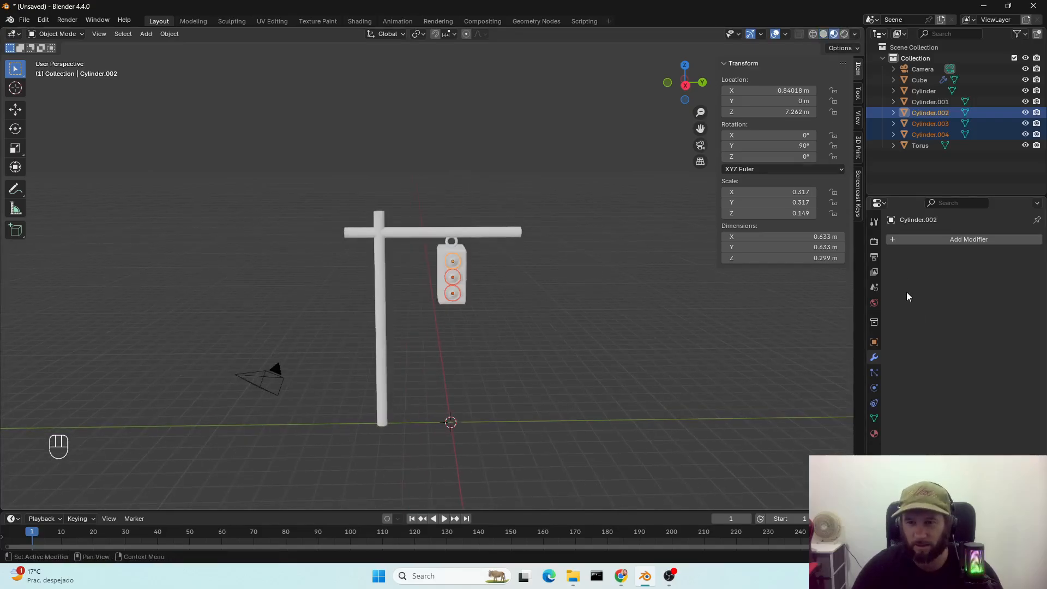
Give the top visor a new material with a black base color, #000000FF
{"action": "scroll", "coordinate": [469, 308], "scroll_direction": "up", "scroll_amount": 3}
{"action": "scroll", "coordinate": [495, 290], "scroll_direction": "up", "scroll_amount": 4}
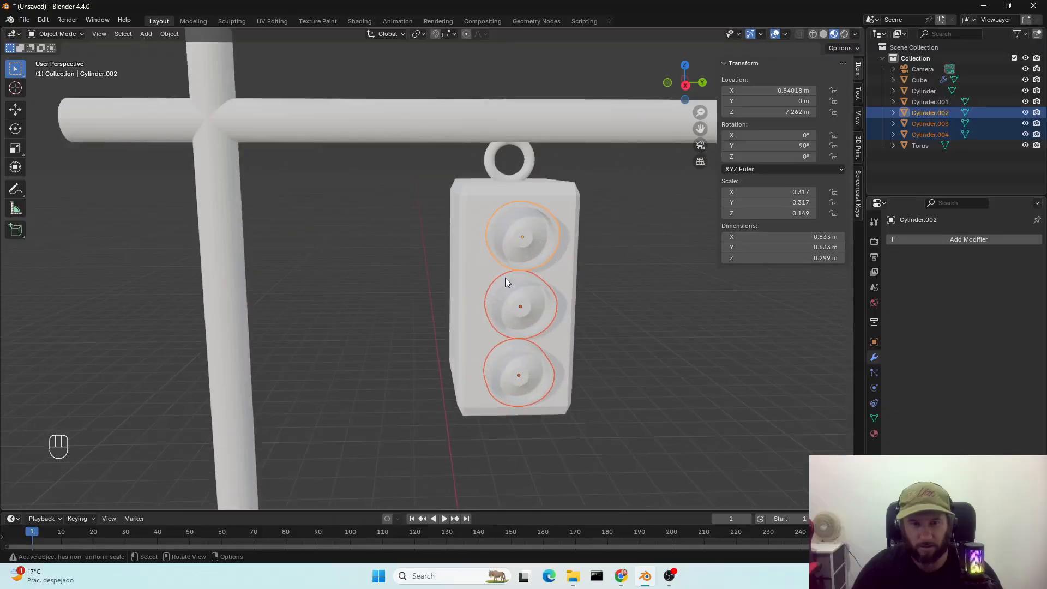
{"action": "left_click", "coordinate": [533, 234]}
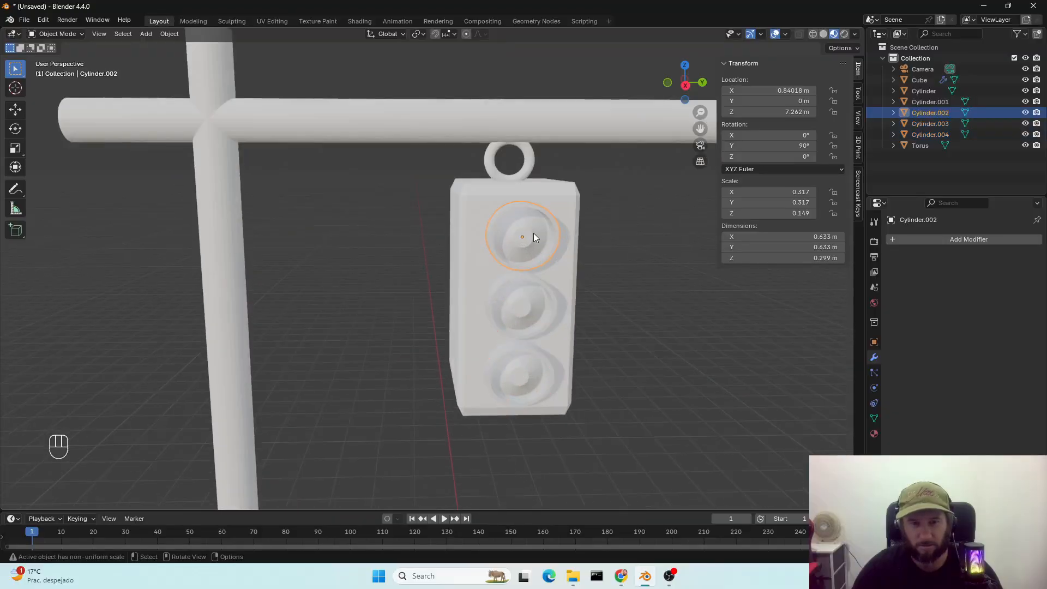
{"action": "left_click", "coordinate": [911, 238]}
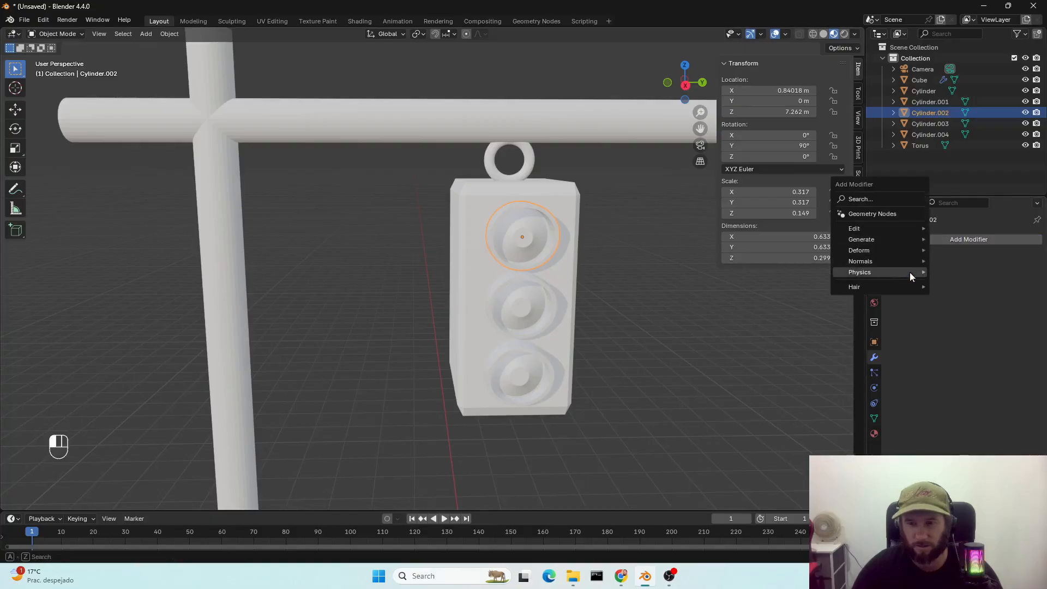
{"action": "left_click", "coordinate": [874, 434]}
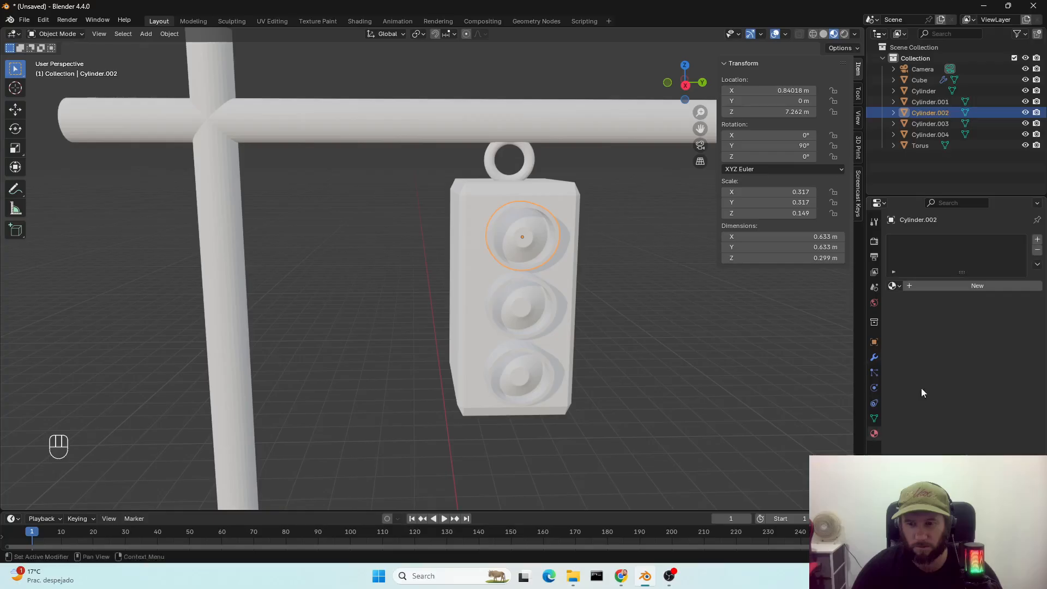
{"action": "left_click", "coordinate": [948, 286]}
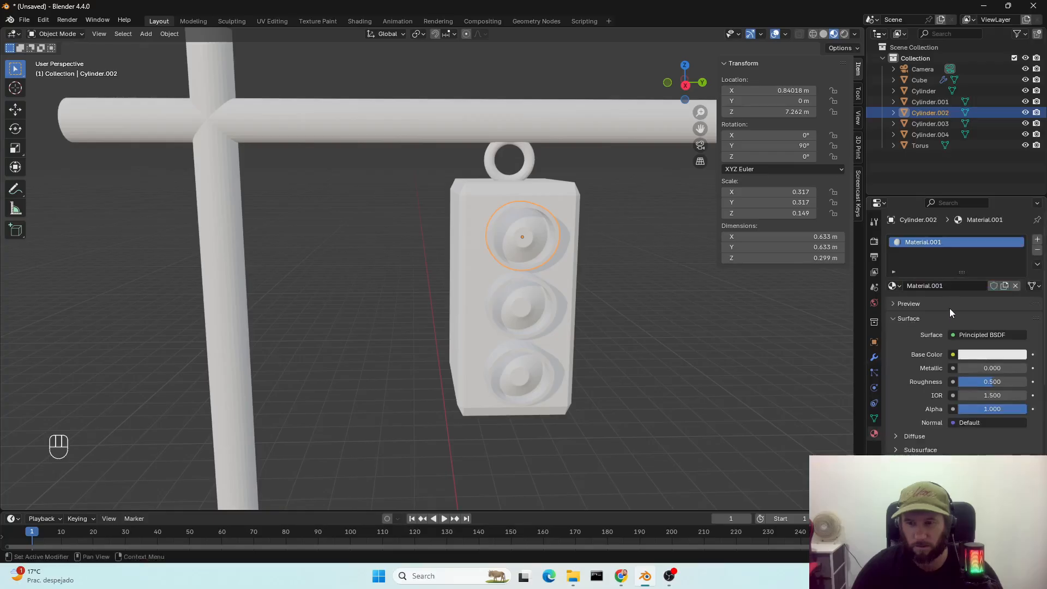
{"action": "left_click", "coordinate": [998, 354]}
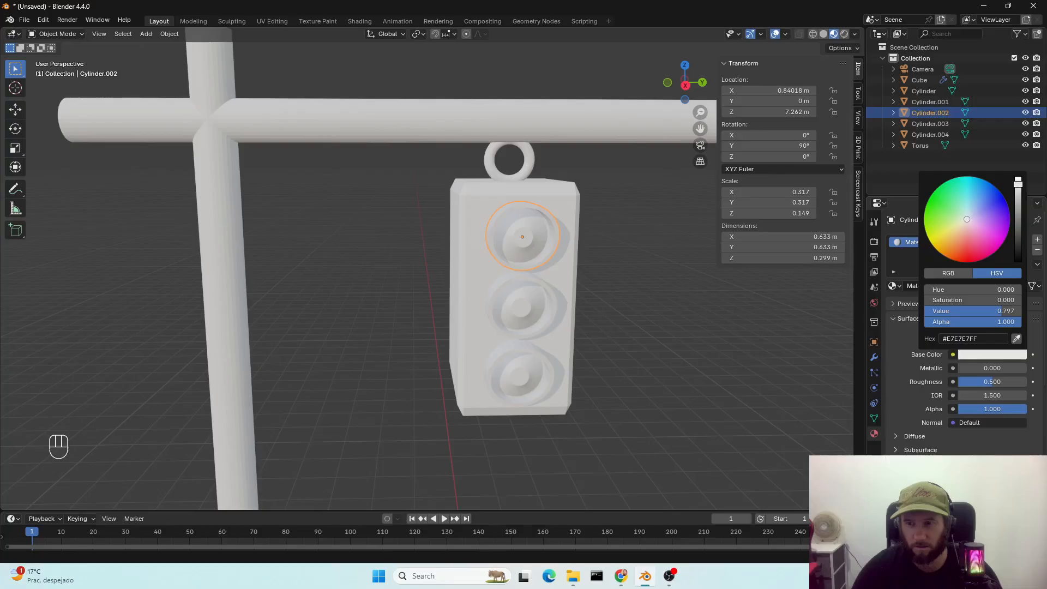
{"action": "left_click_drag", "start_coordinate": [1018, 180], "coordinate": [1017, 261]}
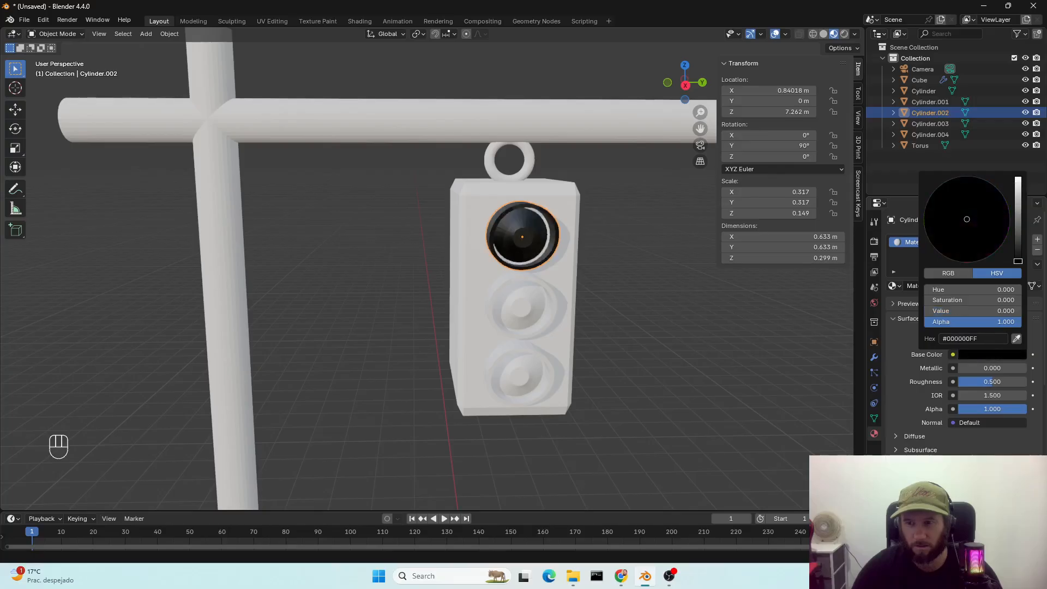
Assign the existing black material, Material.001, to the box, the middle visor and the bottom visor
{"action": "left_click", "coordinate": [496, 279]}
{"action": "left_click", "coordinate": [895, 286]}
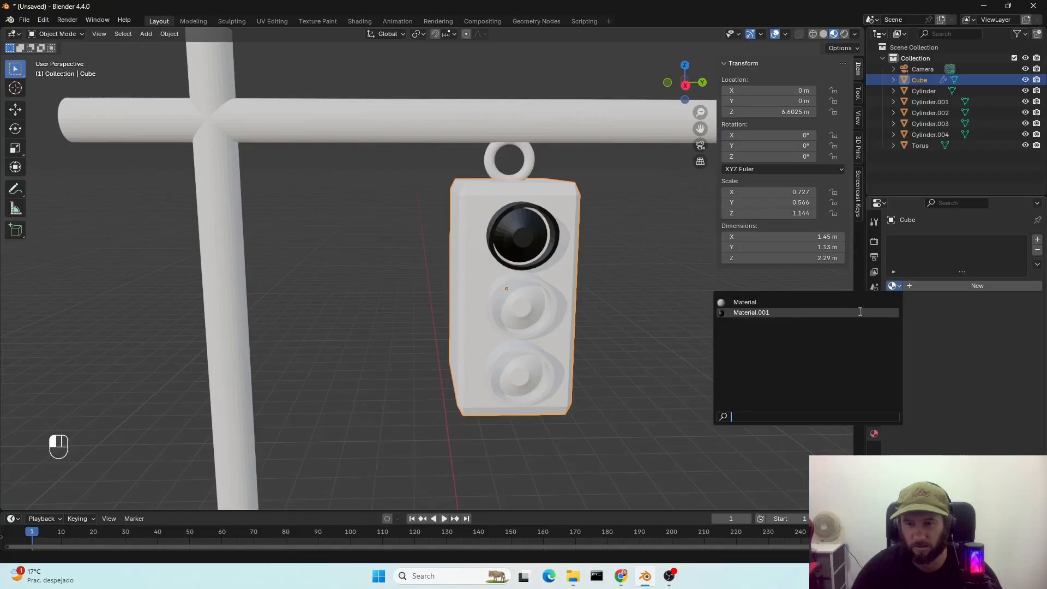
{"action": "left_click", "coordinate": [761, 313]}
{"action": "left_click", "coordinate": [505, 295]}
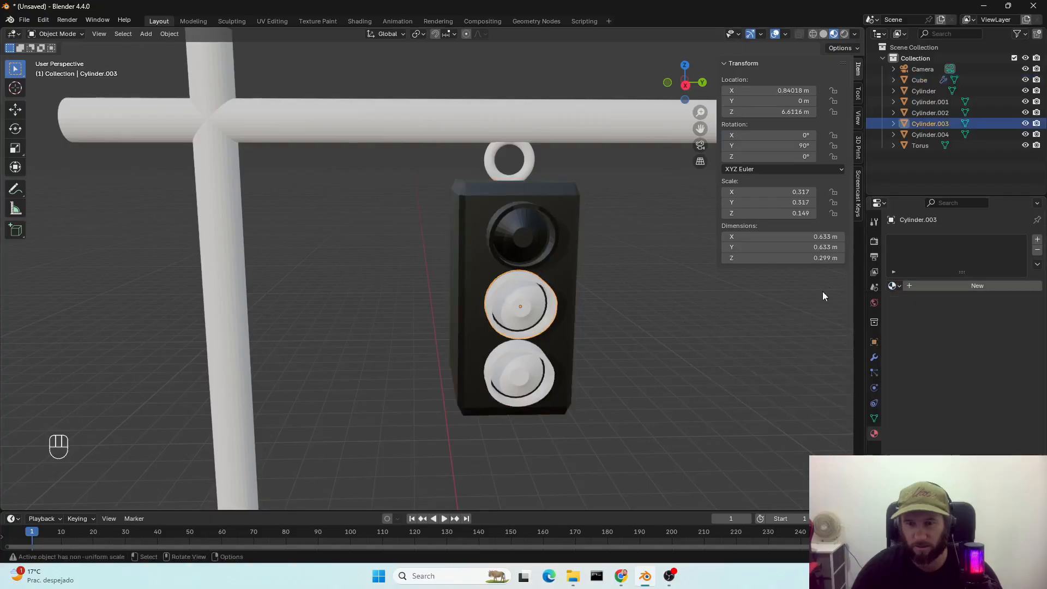
{"action": "left_click", "coordinate": [893, 286]}
{"action": "left_click", "coordinate": [726, 313]}
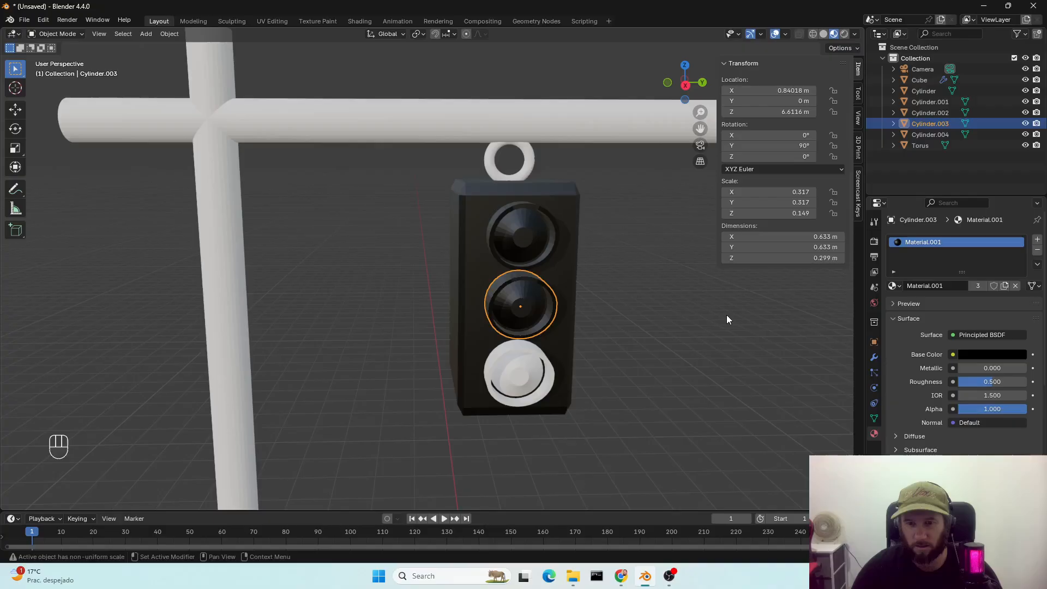
{"action": "left_click", "coordinate": [536, 366]}
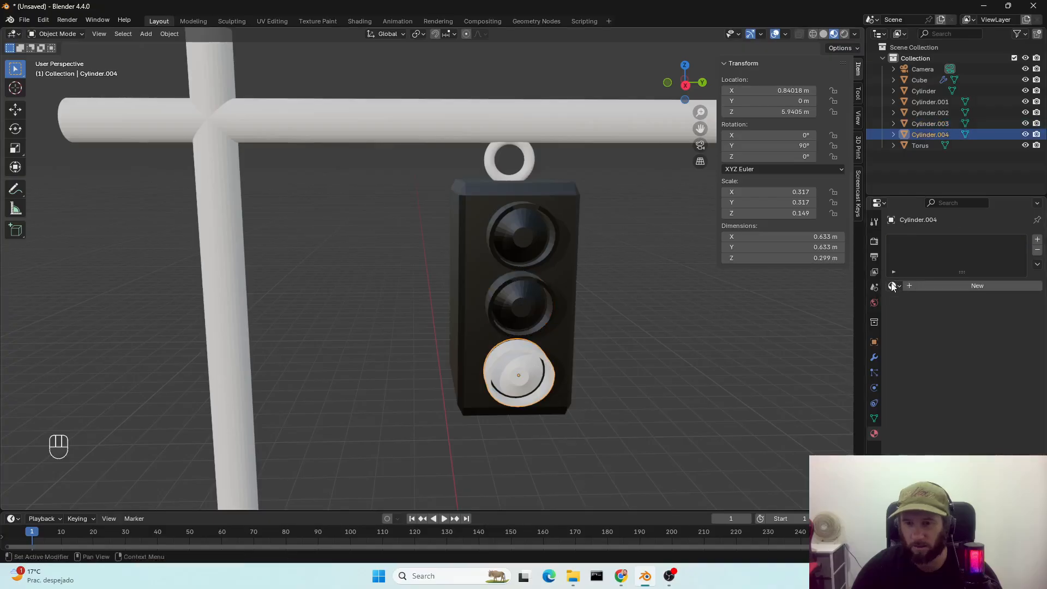
{"action": "left_click", "coordinate": [893, 286]}
{"action": "left_click", "coordinate": [723, 313]}
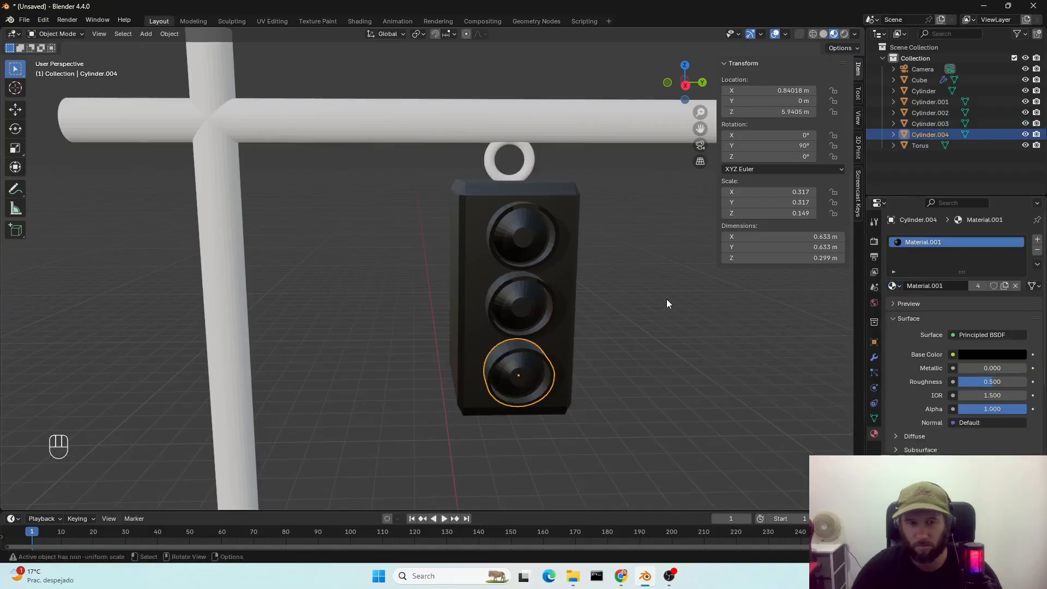
Give the horizontal arm a new material with a dark green base color, hue 0.320 and saturation 0.937
{"action": "left_click", "coordinate": [385, 113]}
{"action": "left_click", "coordinate": [892, 286]}
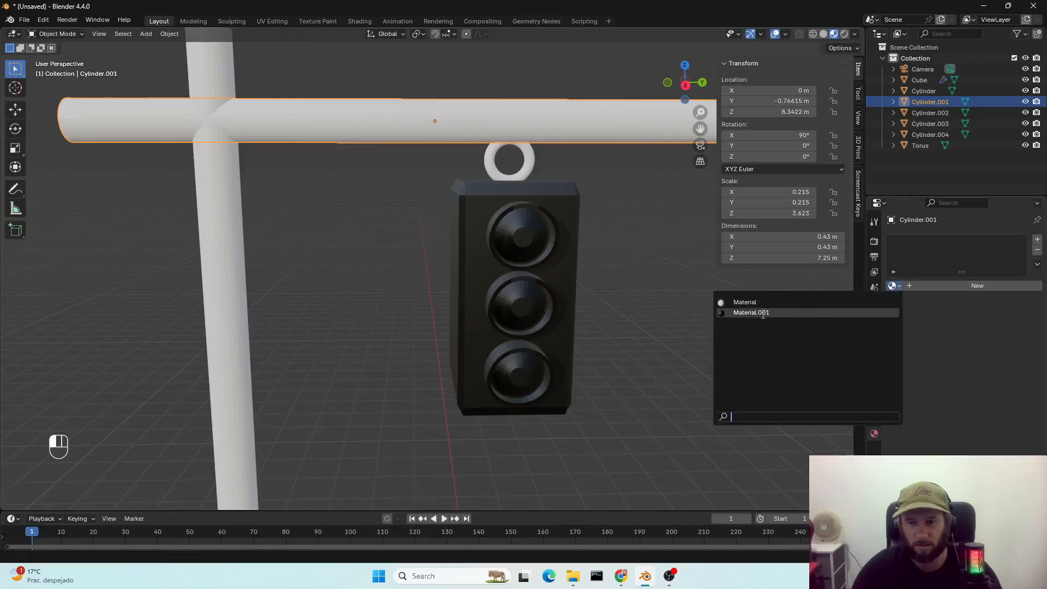
{"action": "left_click", "coordinate": [1002, 287]}
{"action": "left_click", "coordinate": [980, 356]}
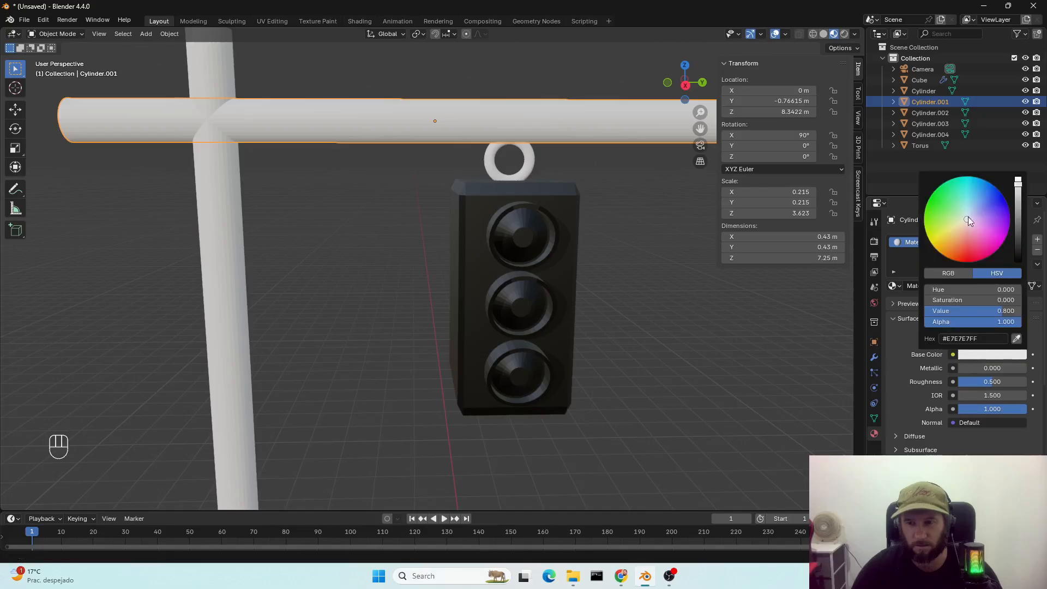
{"action": "left_click_drag", "start_coordinate": [967, 218], "coordinate": [937, 209]}
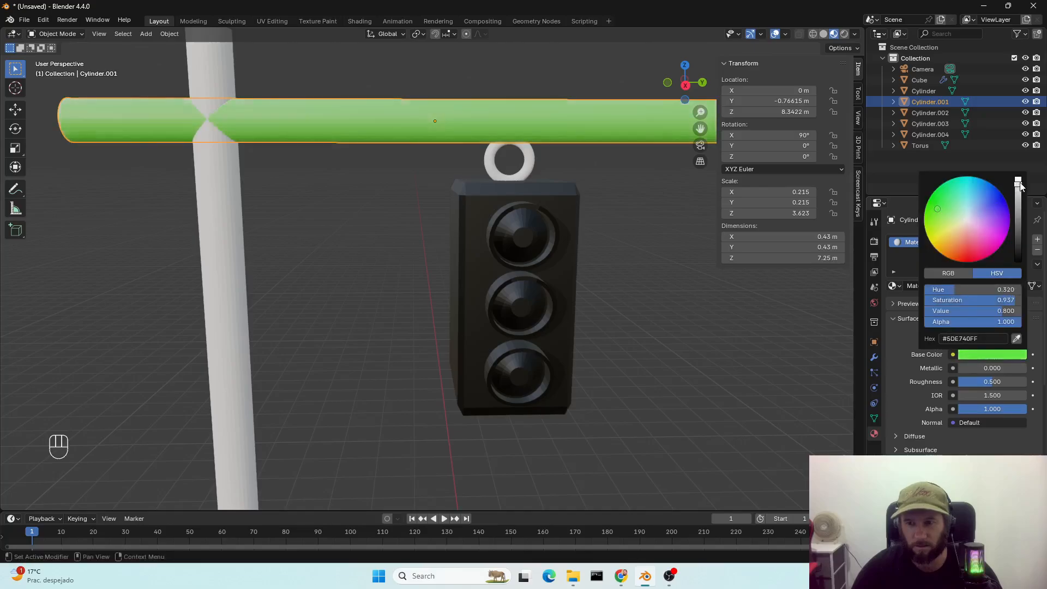
{"action": "left_click_drag", "start_coordinate": [1021, 187], "coordinate": [1017, 237]}
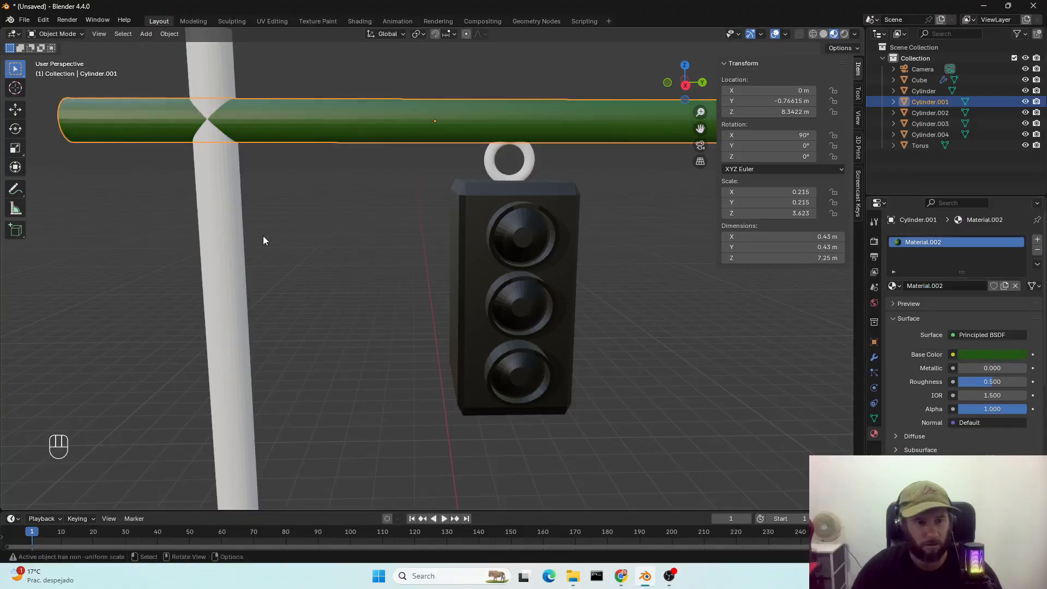
Assign the existing green material, Material.002, to the vertical pole and the hanging ring
{"action": "left_click", "coordinate": [224, 257]}
{"action": "left_click", "coordinate": [893, 286]}
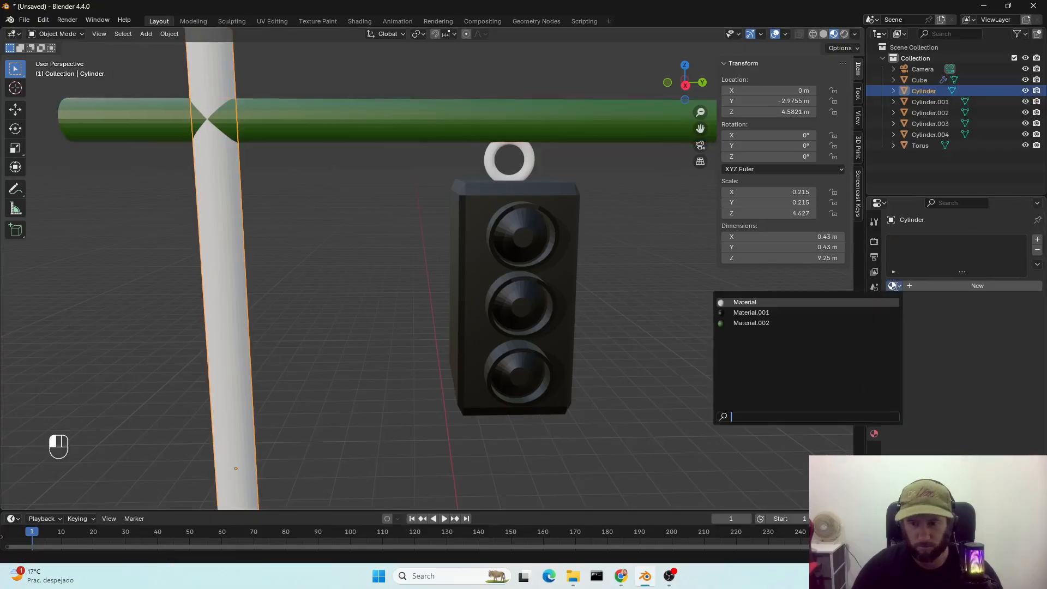
{"action": "left_click", "coordinate": [747, 322]}
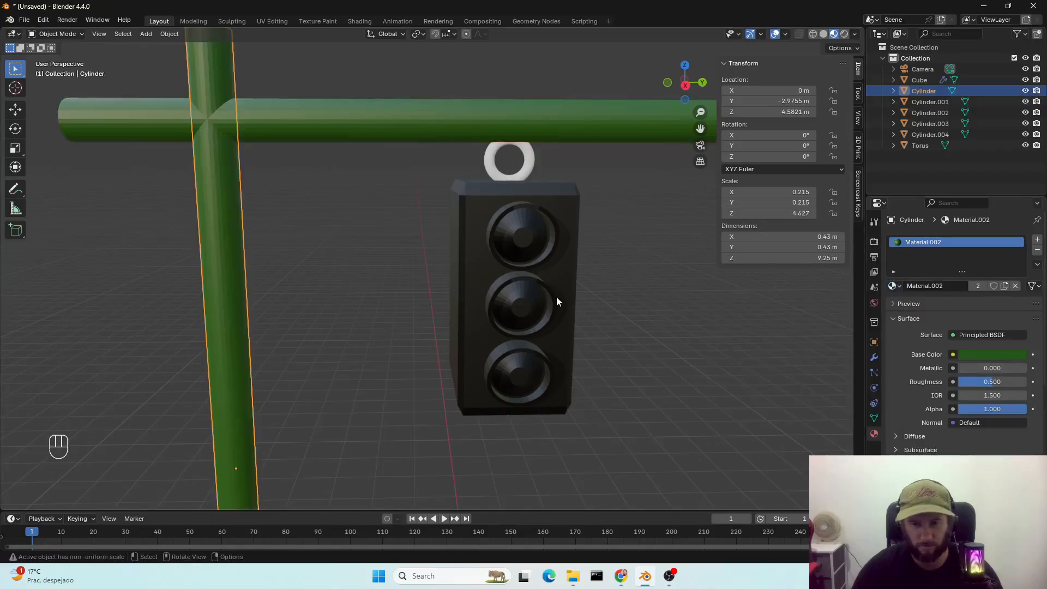
{"action": "left_click", "coordinate": [490, 158]}
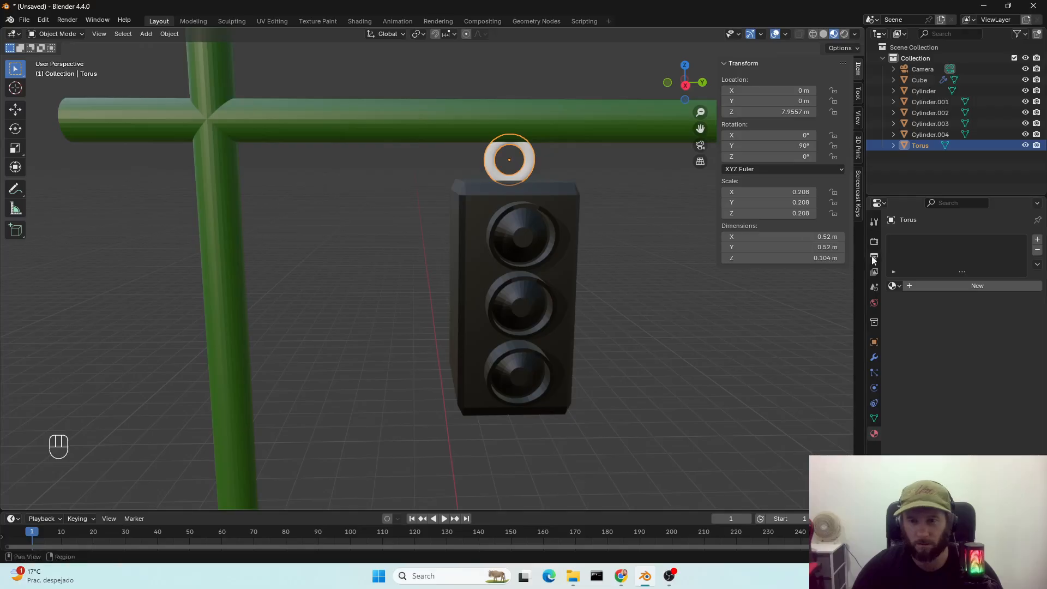
{"action": "left_click", "coordinate": [894, 286]}
{"action": "left_click", "coordinate": [752, 323]}
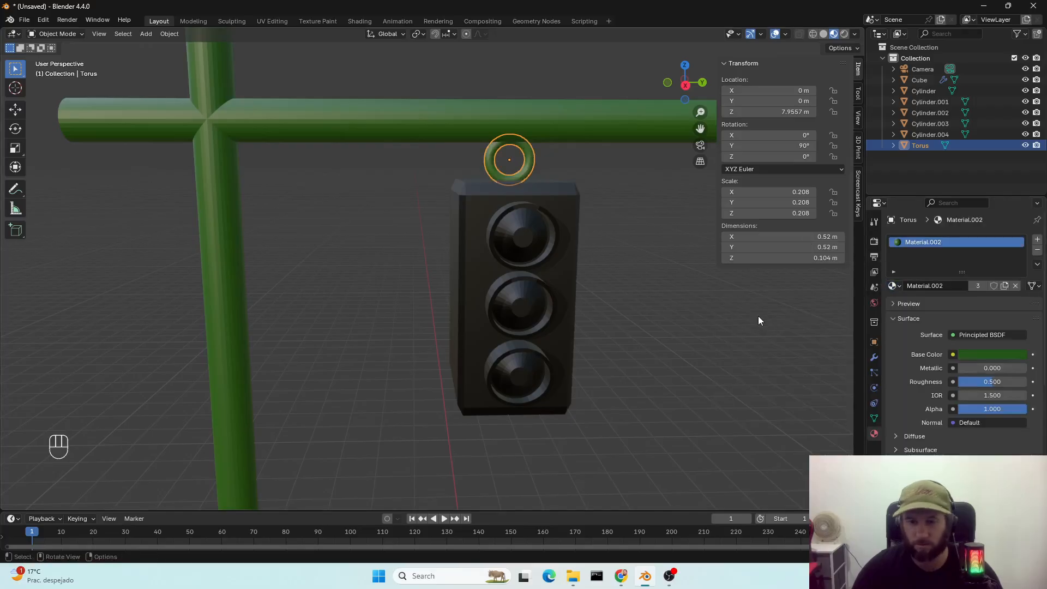
{"action": "middle_click_drag", "start_coordinate": [458, 186], "coordinate": [451, 268]}
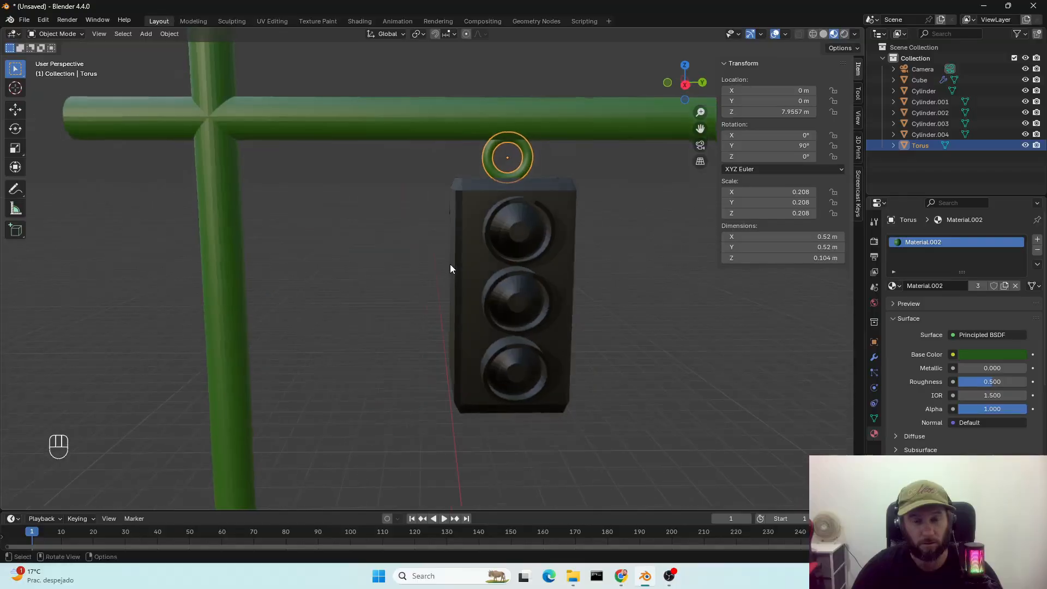
Change the base color of the shared pole, arm and ring material to dark grey, #5A595AFF
{"action": "left_click", "coordinate": [526, 225]}
{"action": "middle_click_drag", "start_coordinate": [523, 238], "coordinate": [544, 243]}
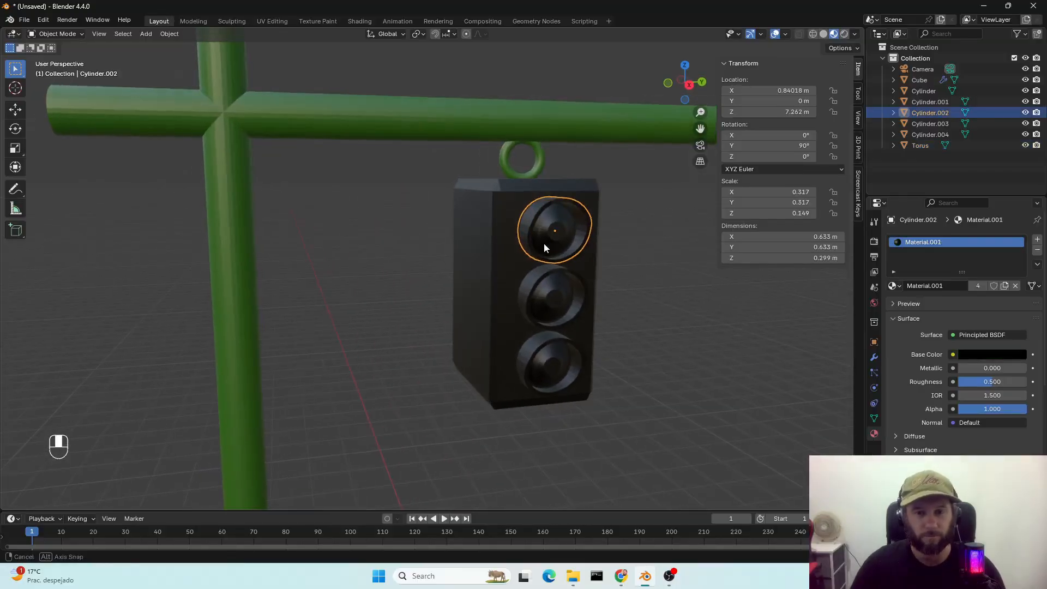
{"action": "scroll", "coordinate": [570, 250], "scroll_direction": "up", "scroll_amount": 1}
{"action": "scroll", "coordinate": [570, 249], "scroll_direction": "down", "scroll_amount": 3}
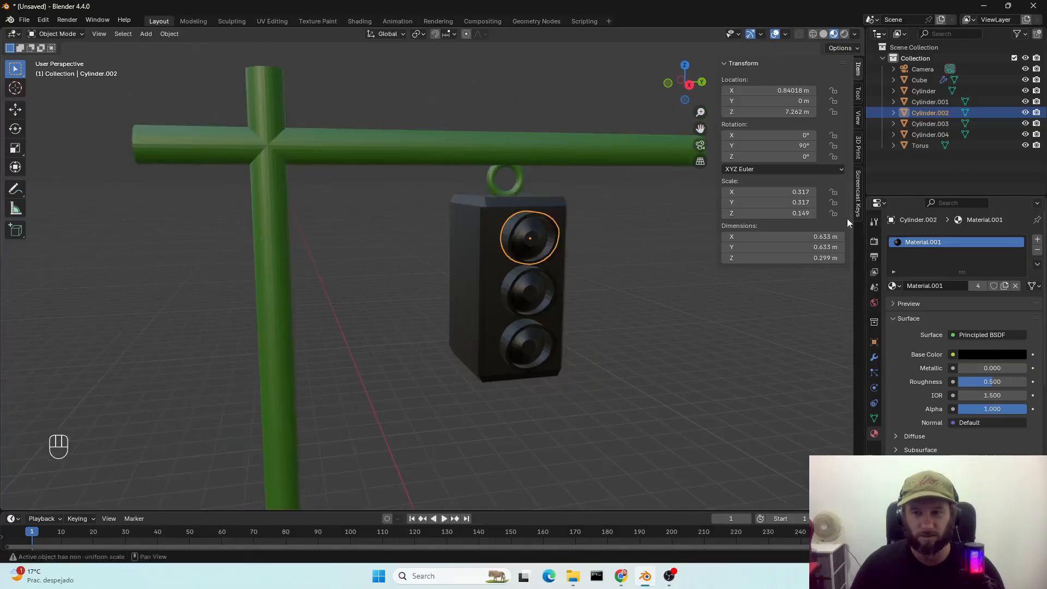
{"action": "left_click", "coordinate": [401, 147]}
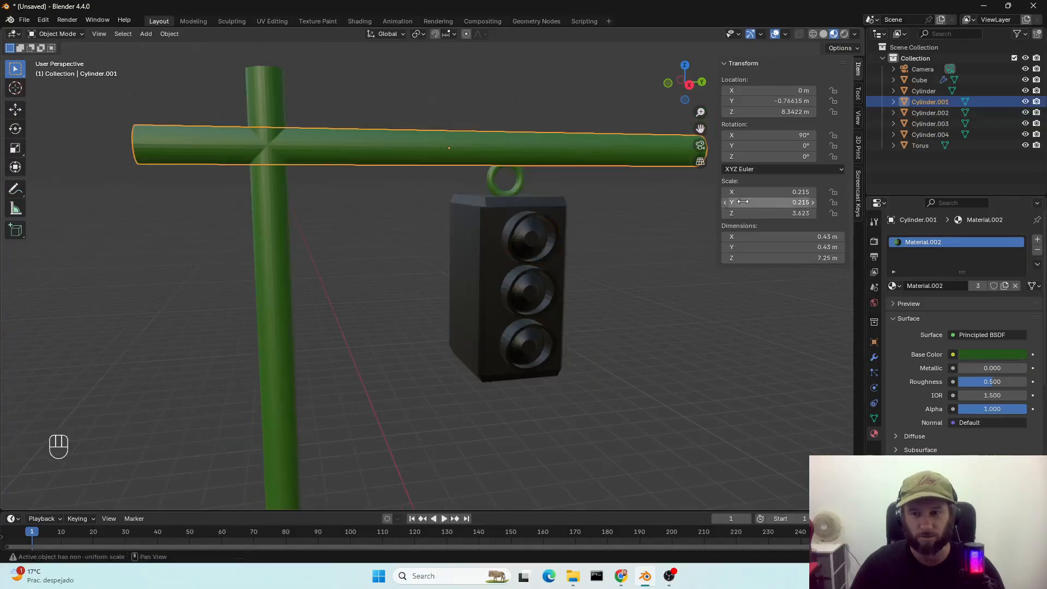
{"action": "left_click", "coordinate": [990, 355]}
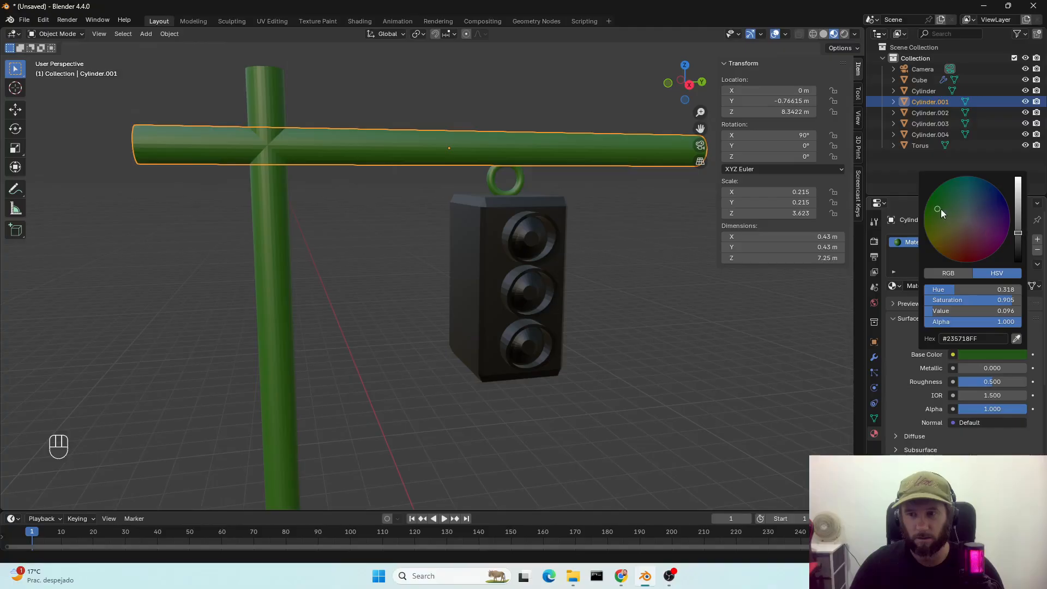
{"action": "left_click_drag", "start_coordinate": [940, 208], "coordinate": [1017, 231]}
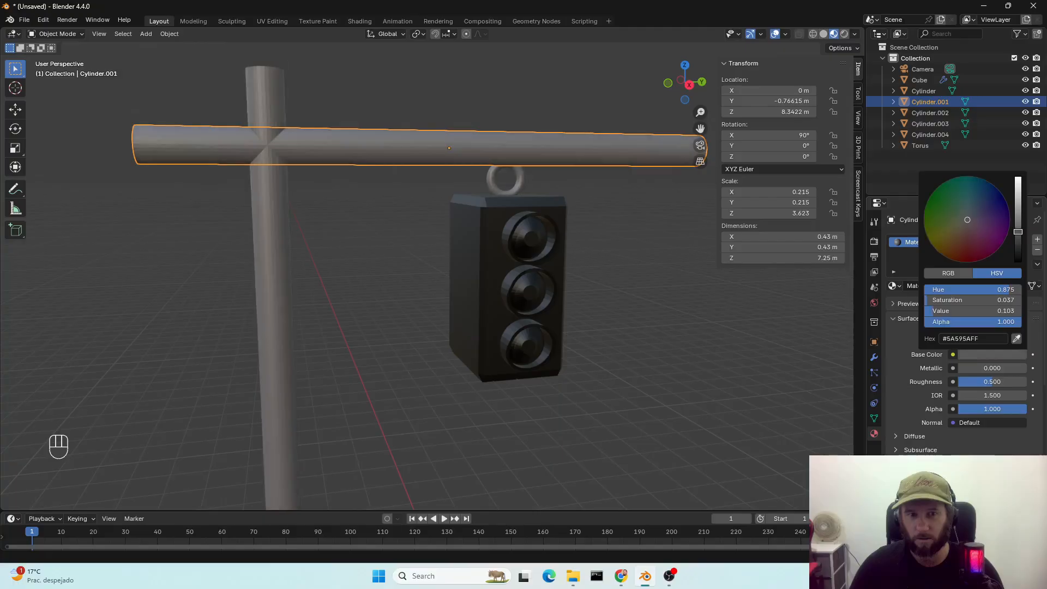
Add a second material slot to the top light with a new material that has a bright red base color
{"action": "middle_click_drag", "start_coordinate": [703, 318], "coordinate": [547, 244]}
{"action": "left_click", "coordinate": [541, 247]}
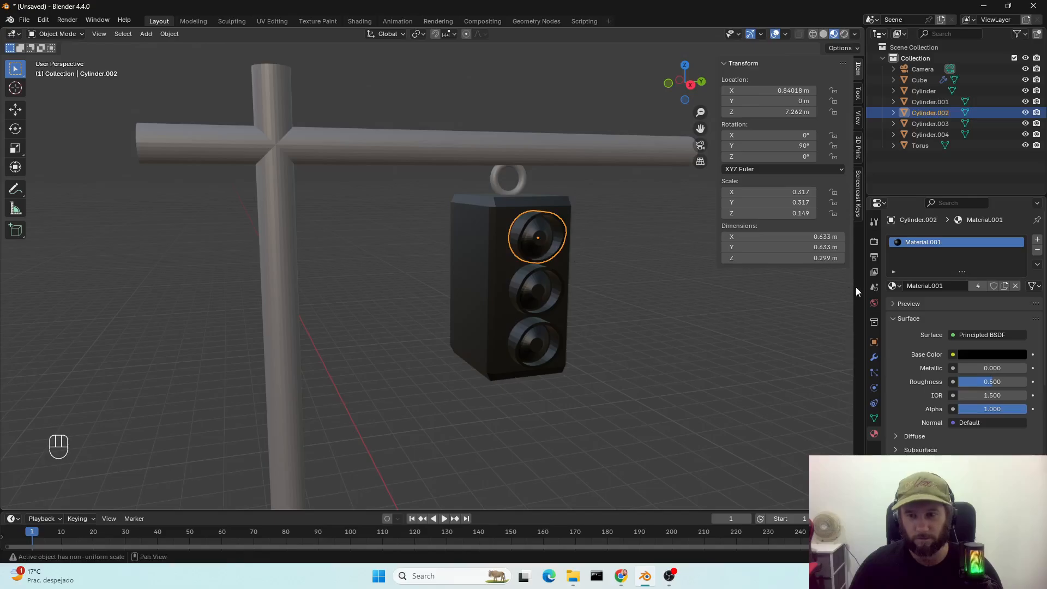
{"action": "left_click", "coordinate": [1037, 240]}
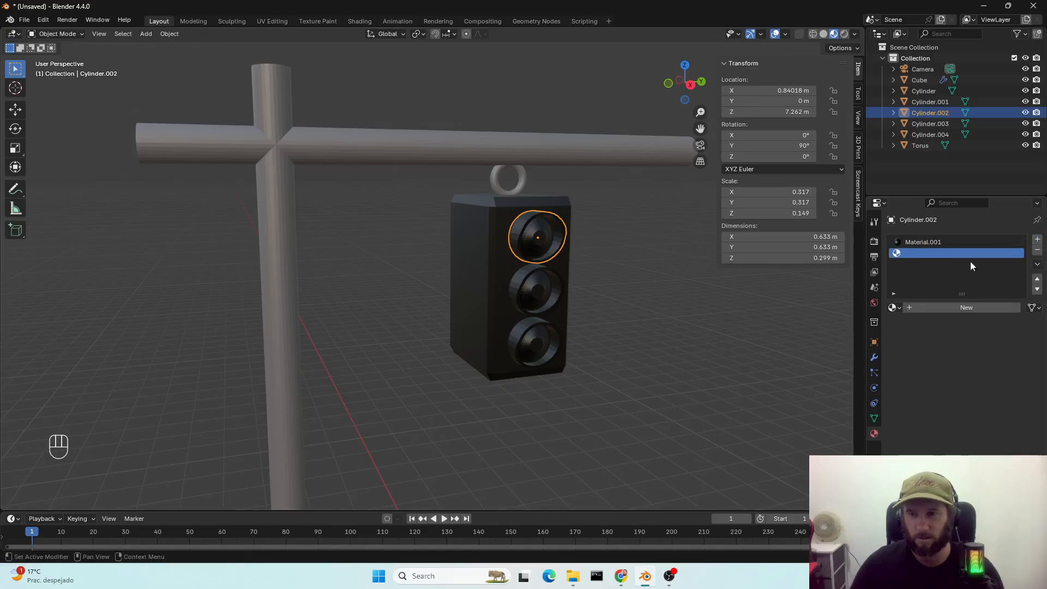
{"action": "left_click", "coordinate": [951, 305]}
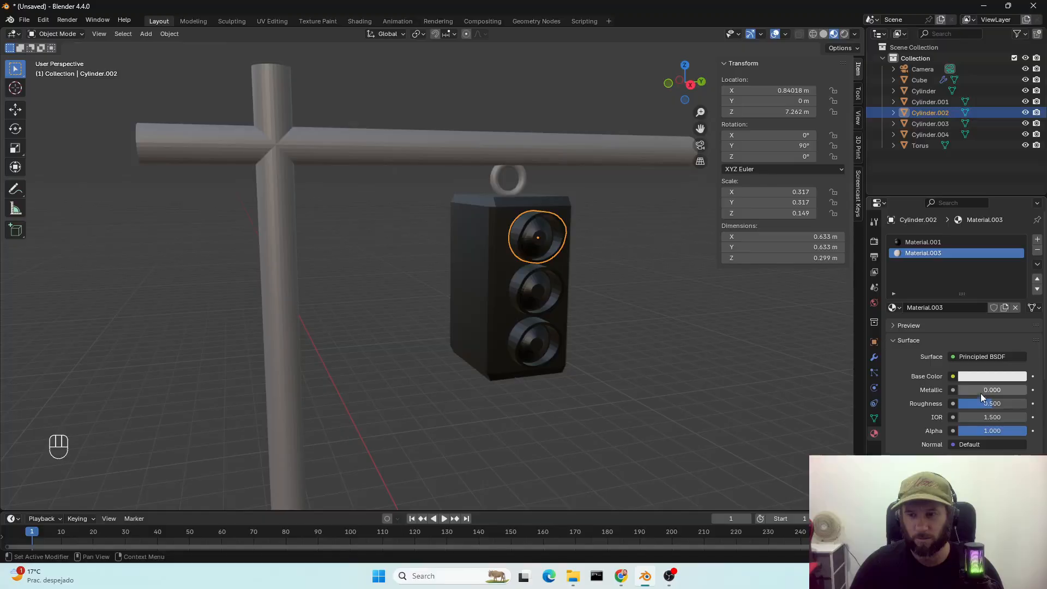
{"action": "left_click", "coordinate": [986, 378]}
{"action": "left_click_drag", "start_coordinate": [966, 242], "coordinate": [964, 287]}
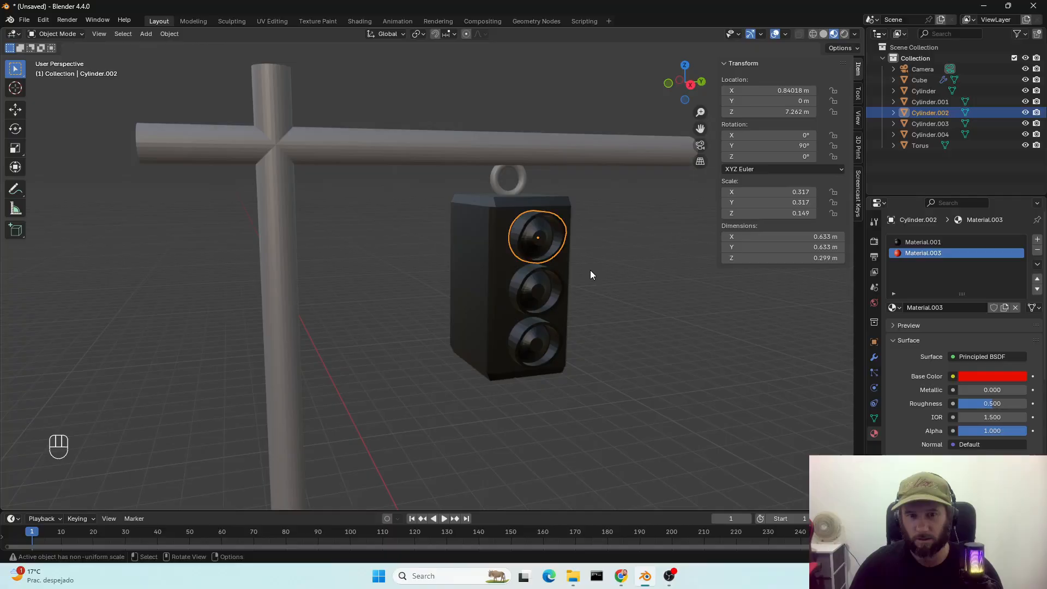
Assign the red material to only the inner lens faces of the top light
{"action": "scroll", "coordinate": [586, 270], "scroll_direction": "up", "scroll_amount": 1}
{"action": "key", "text": "Tab"}
{"action": "scroll", "coordinate": [586, 262], "scroll_direction": "up", "scroll_amount": 3}
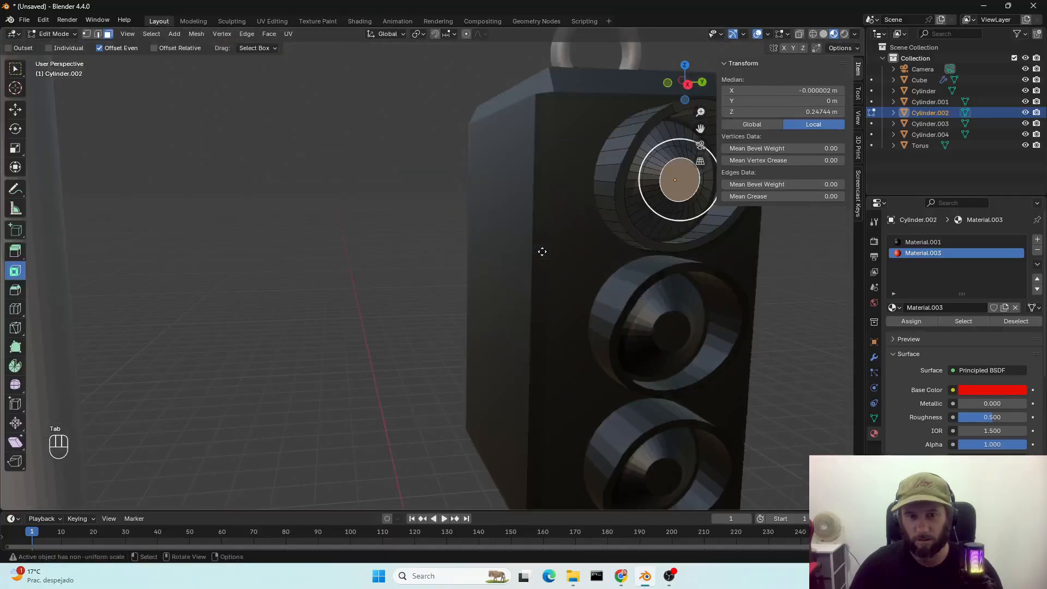
{"action": "middle_click_drag", "start_coordinate": [598, 234], "coordinate": [509, 256], "text": "shift"}
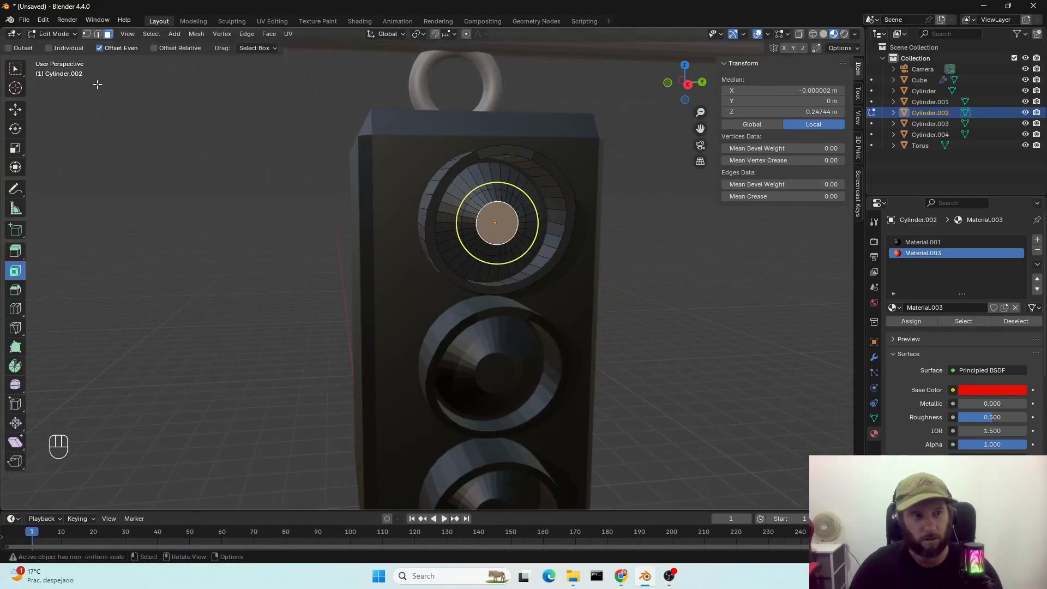
{"action": "left_click", "coordinate": [14, 71]}
{"action": "left_click_drag", "start_coordinate": [459, 183], "coordinate": [530, 258]}
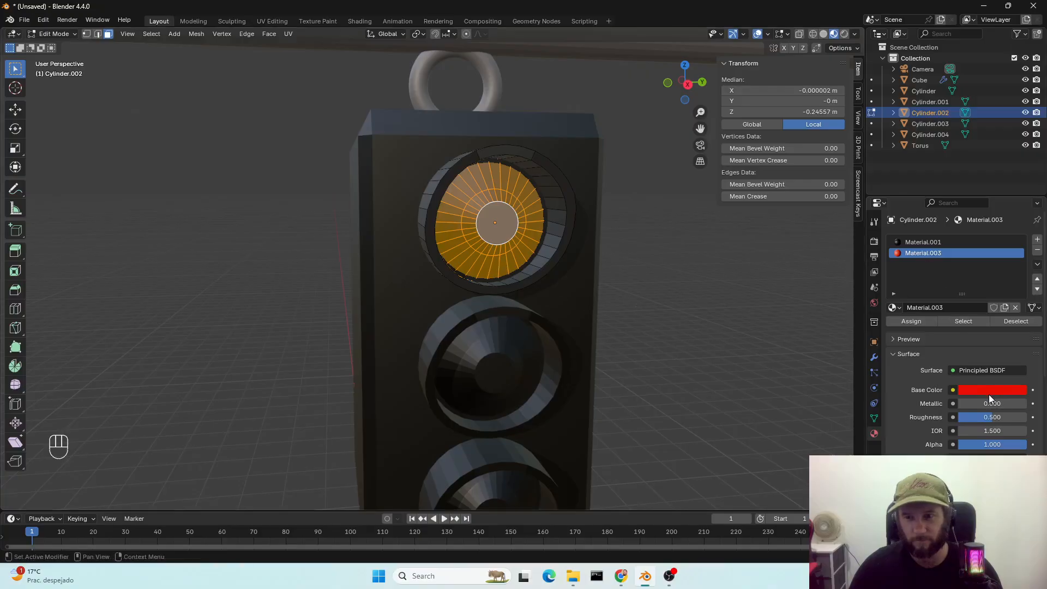
{"action": "left_click", "coordinate": [923, 322]}
{"action": "left_click", "coordinate": [691, 301]}
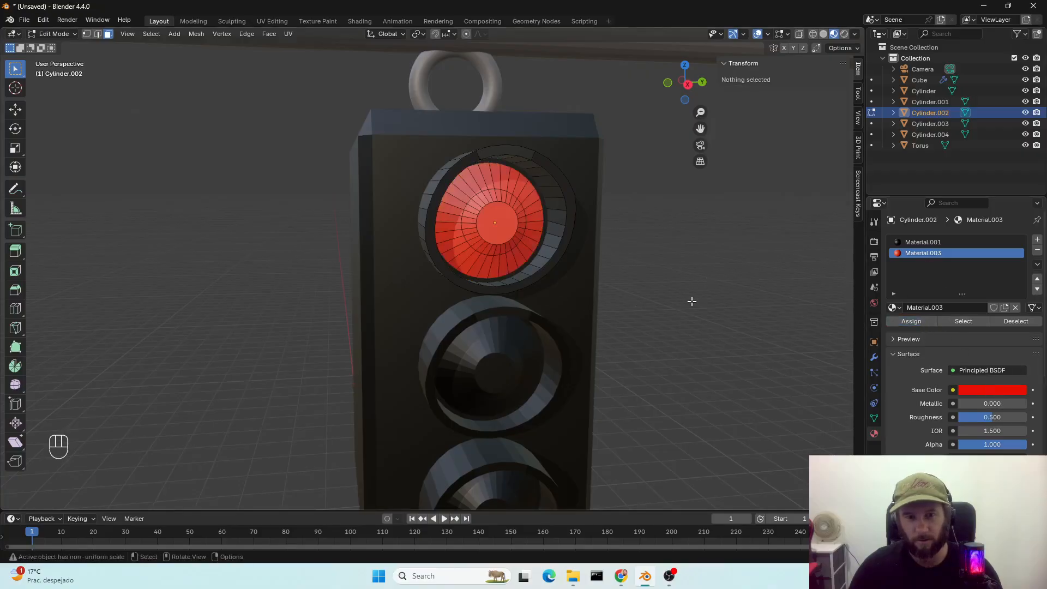
{"action": "key", "text": "Tab"}
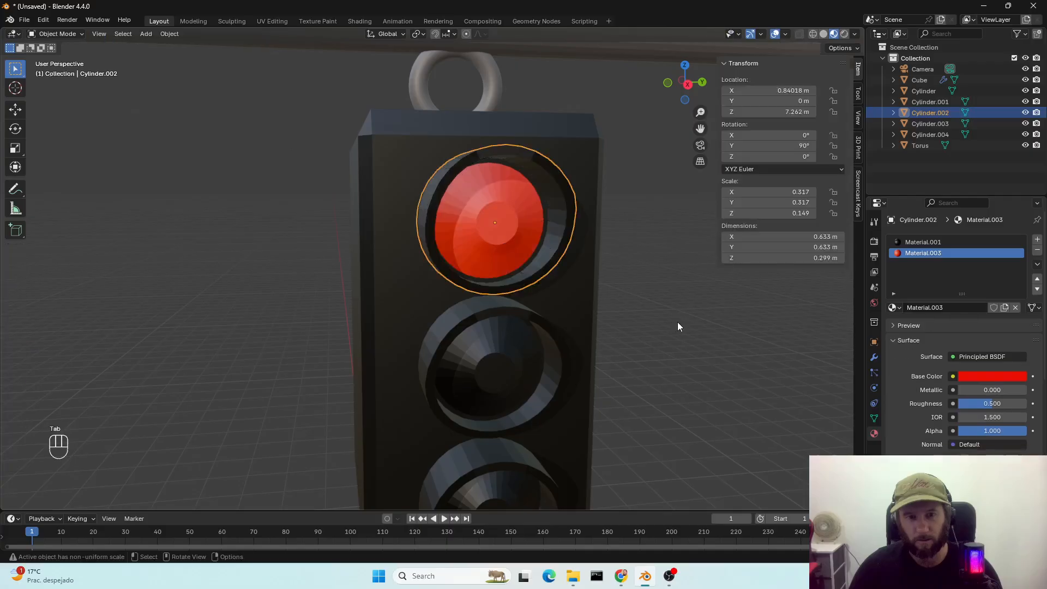
Add a second material slot to the middle light with a new material that has a yellow base color
{"action": "left_click", "coordinate": [489, 383]}
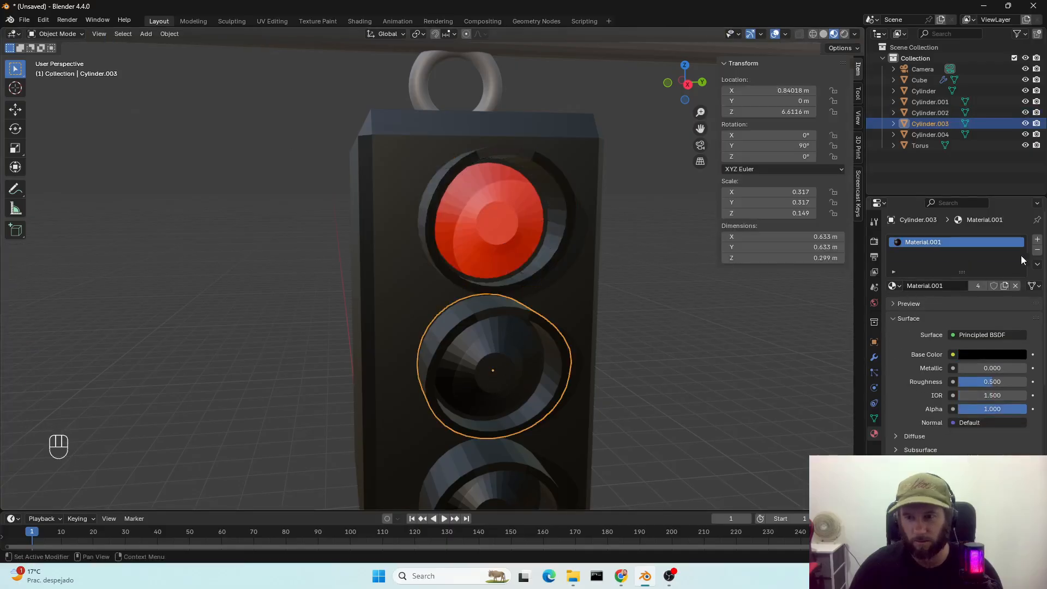
{"action": "left_click", "coordinate": [1037, 240]}
{"action": "left_click", "coordinate": [930, 307]}
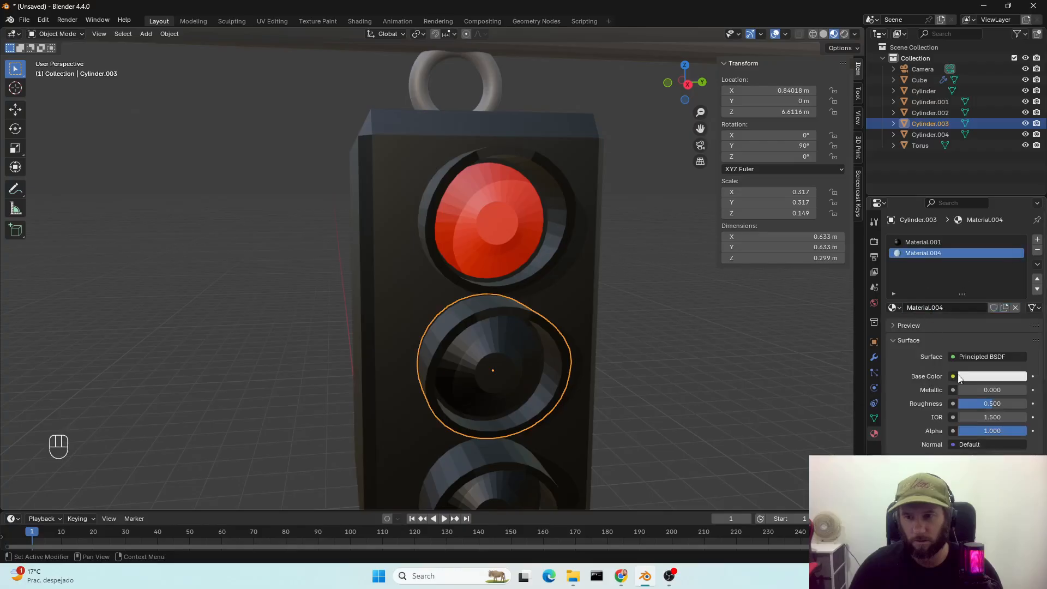
{"action": "left_click", "coordinate": [986, 380]}
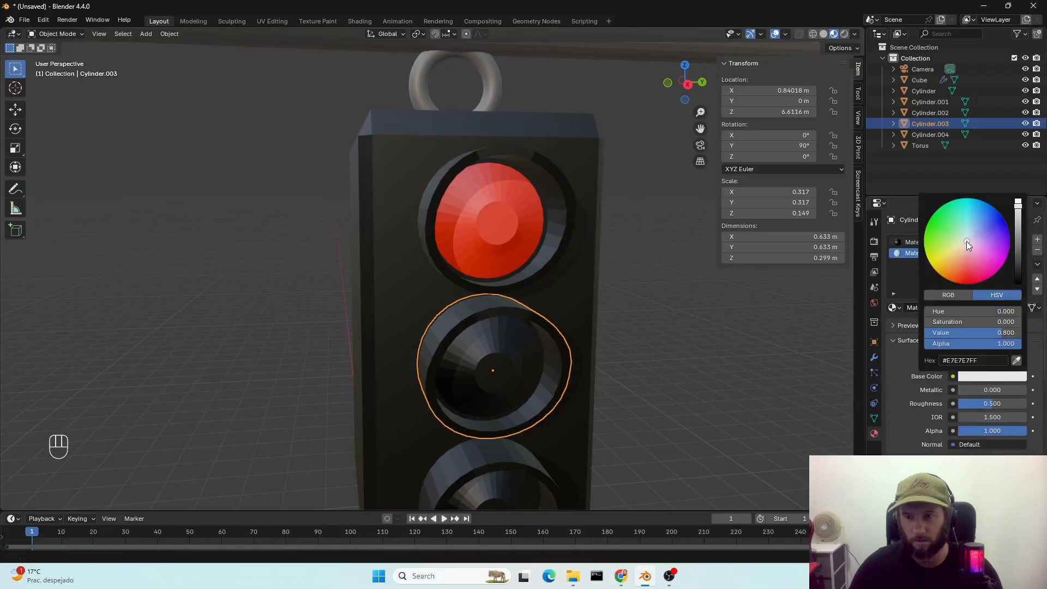
{"action": "left_click_drag", "start_coordinate": [966, 241], "coordinate": [938, 258]}
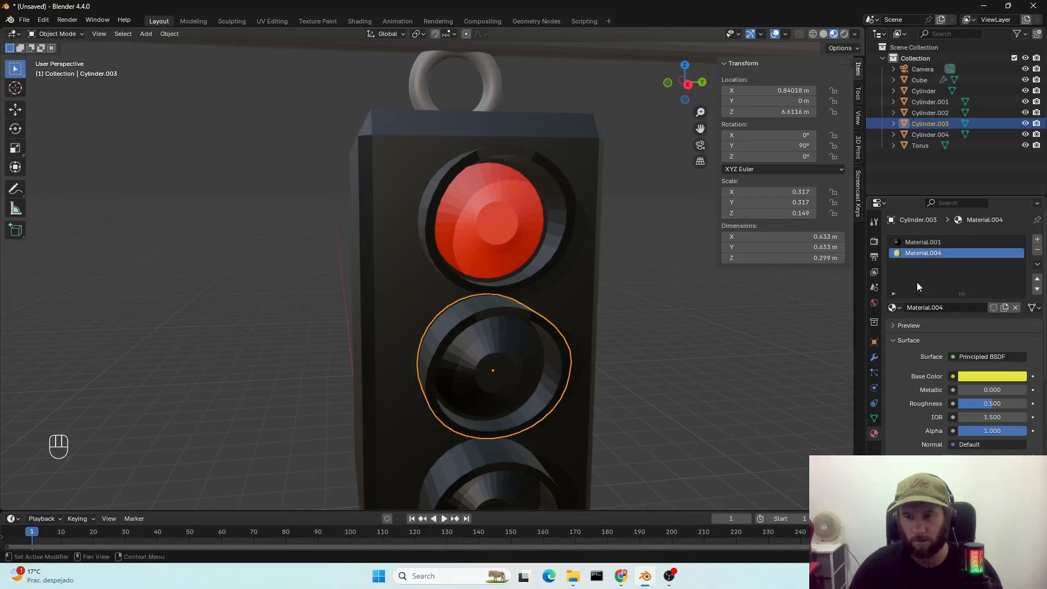
Assign the yellow material to all inner lens faces of the middle light
{"action": "key", "text": "Tab"}
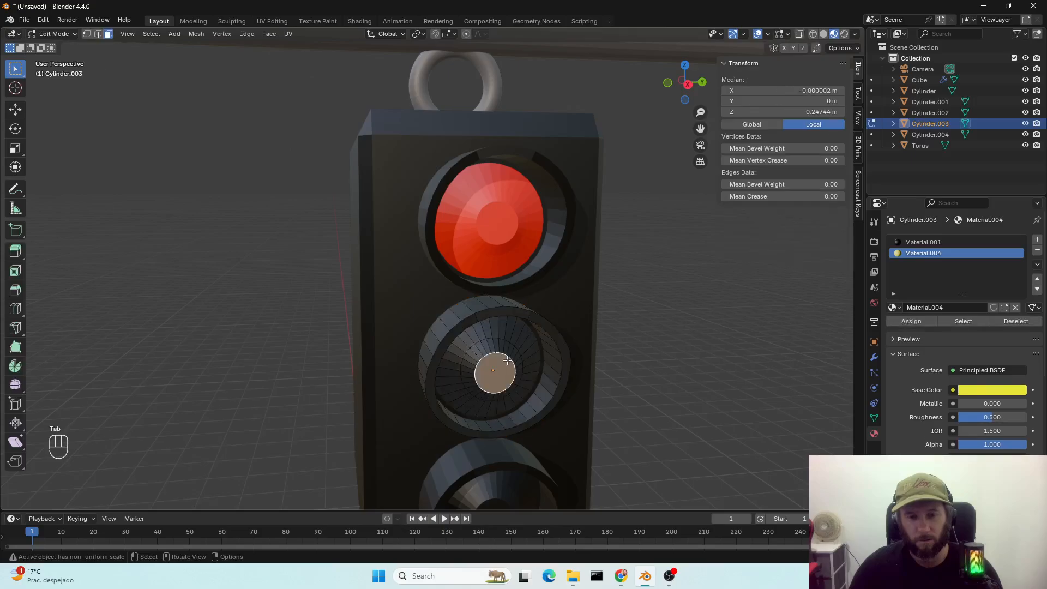
{"action": "left_click_drag", "start_coordinate": [471, 344], "coordinate": [520, 396]}
{"action": "left_click_drag", "start_coordinate": [457, 345], "coordinate": [526, 405]}
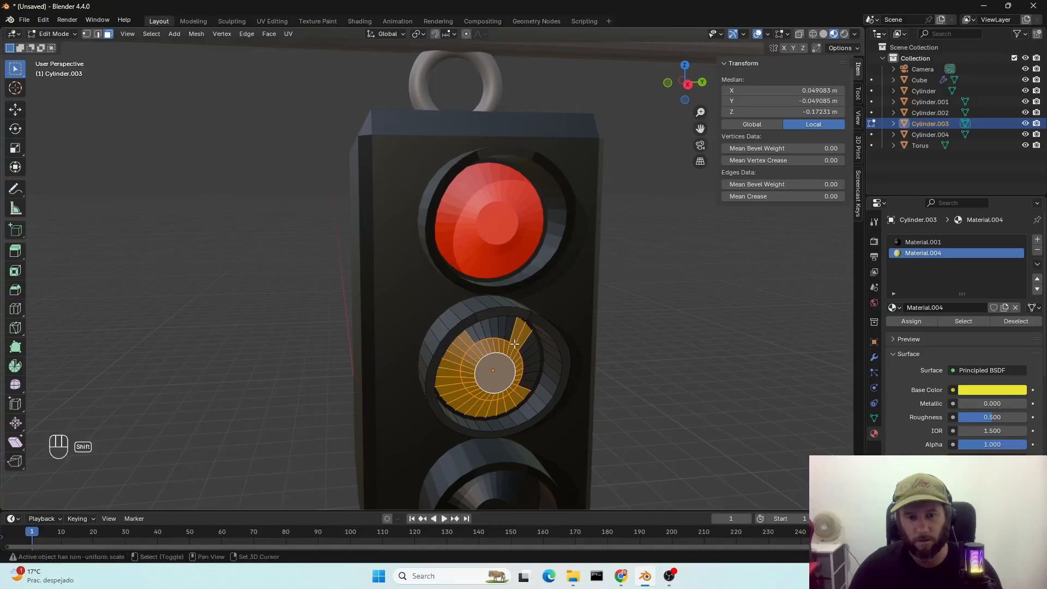
{"action": "left_click_drag", "start_coordinate": [474, 330], "coordinate": [527, 385], "text": "shift"}
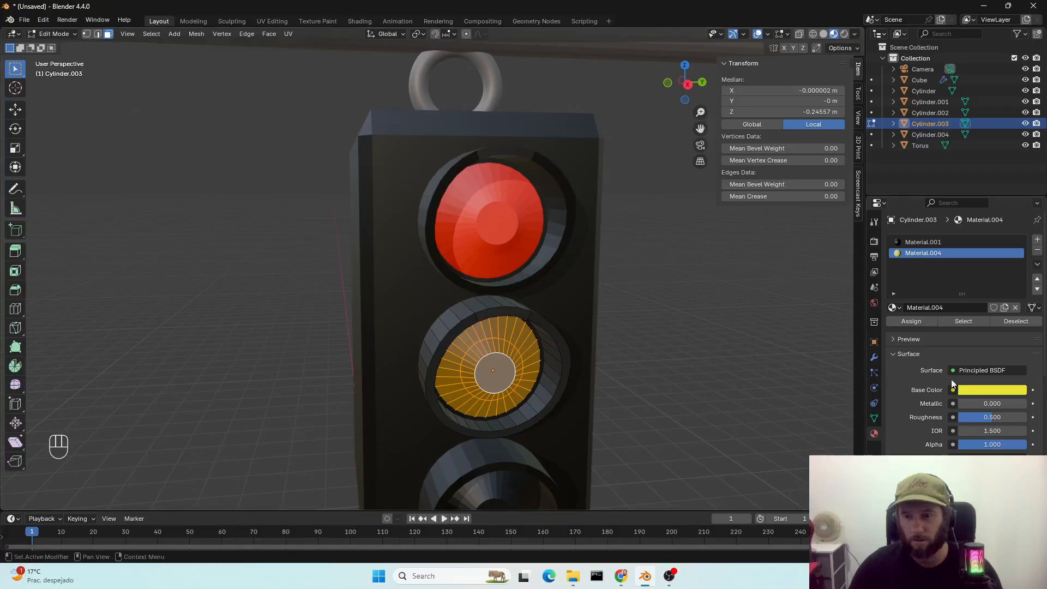
{"action": "left_click", "coordinate": [911, 321]}
{"action": "key", "text": "Tab"}
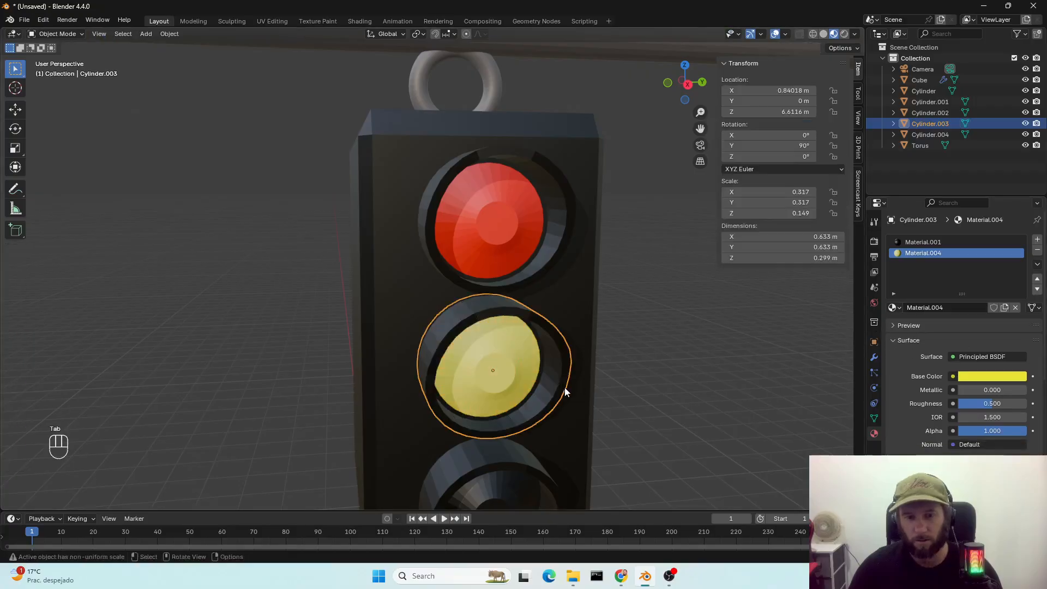
Select the bottom light's inner lens faces and add a second material with a bright green base color, #3EE72BFF
{"action": "middle_click_drag", "start_coordinate": [564, 389], "coordinate": [501, 247], "text": "shift"}
{"action": "left_click", "coordinate": [499, 248]}
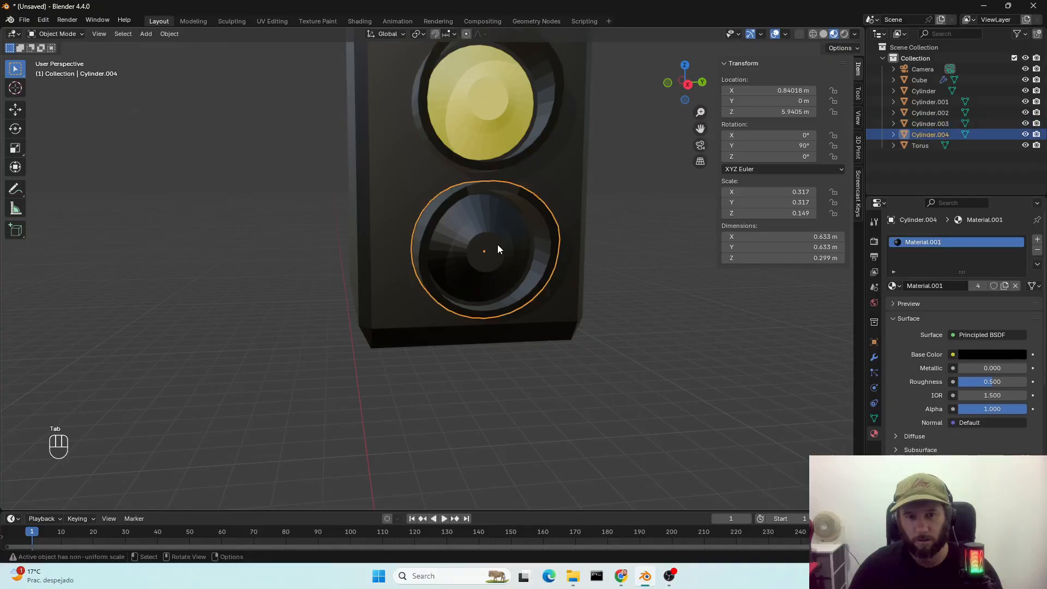
{"action": "key", "text": "Tab"}
{"action": "left_click_drag", "start_coordinate": [450, 221], "coordinate": [496, 216]}
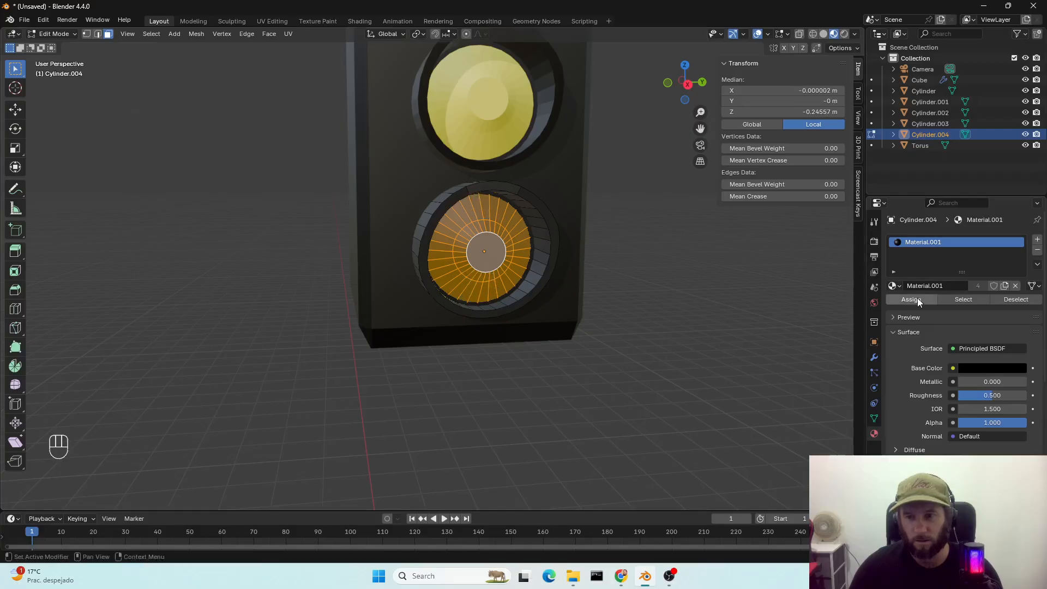
{"action": "left_click", "coordinate": [1037, 239]}
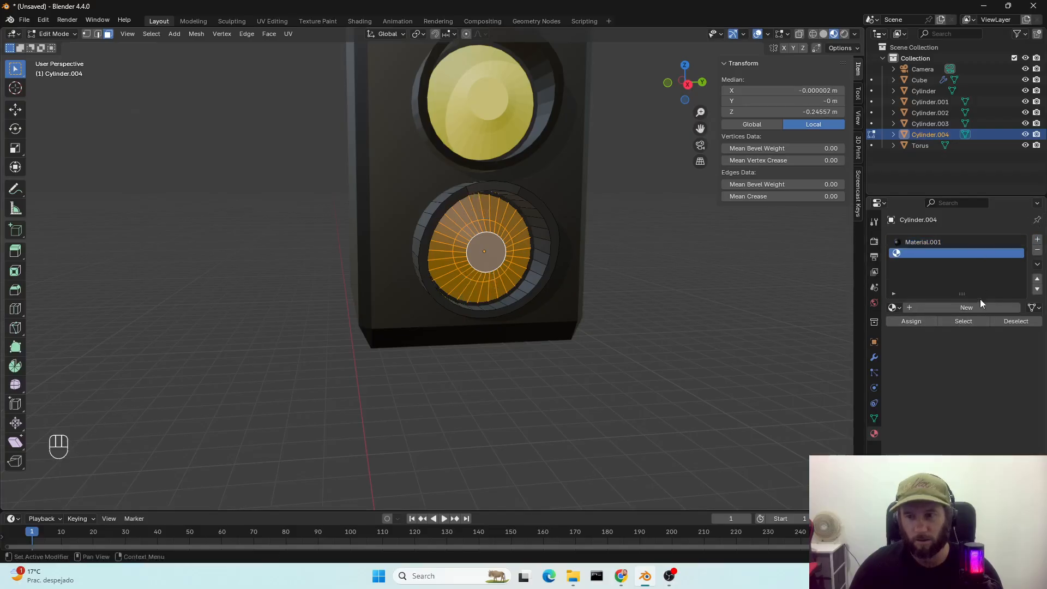
{"action": "left_click", "coordinate": [950, 307]}
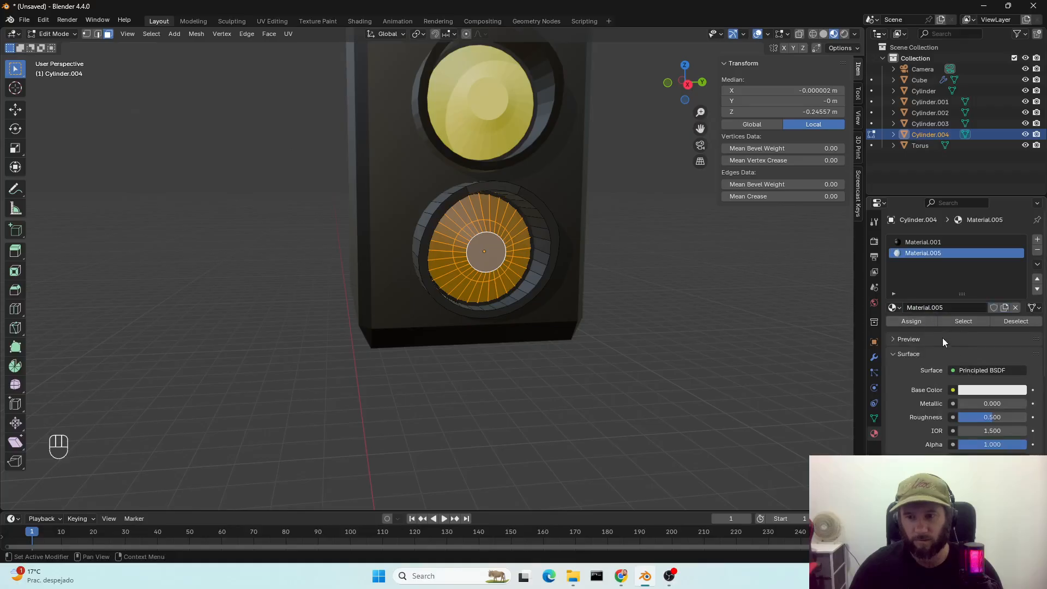
{"action": "left_click", "coordinate": [986, 391]}
{"action": "left_click_drag", "start_coordinate": [968, 255], "coordinate": [937, 241]}
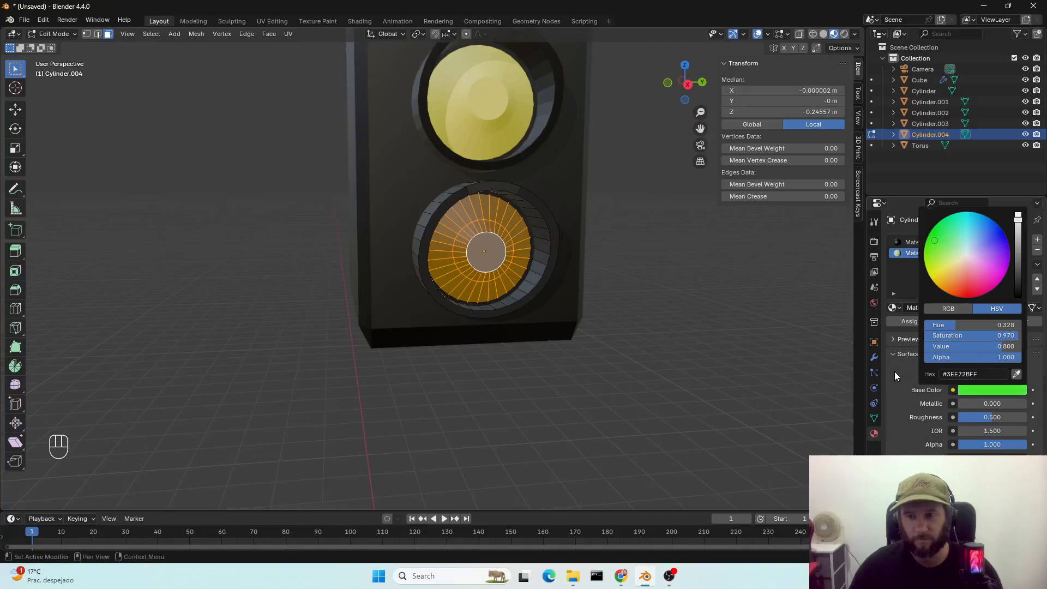
Assign the bright green material to the selected lens faces of the bottom light and return to Object Mode
{"action": "left_click", "coordinate": [910, 320]}
{"action": "scroll", "coordinate": [657, 280], "scroll_direction": "down", "scroll_amount": 2}
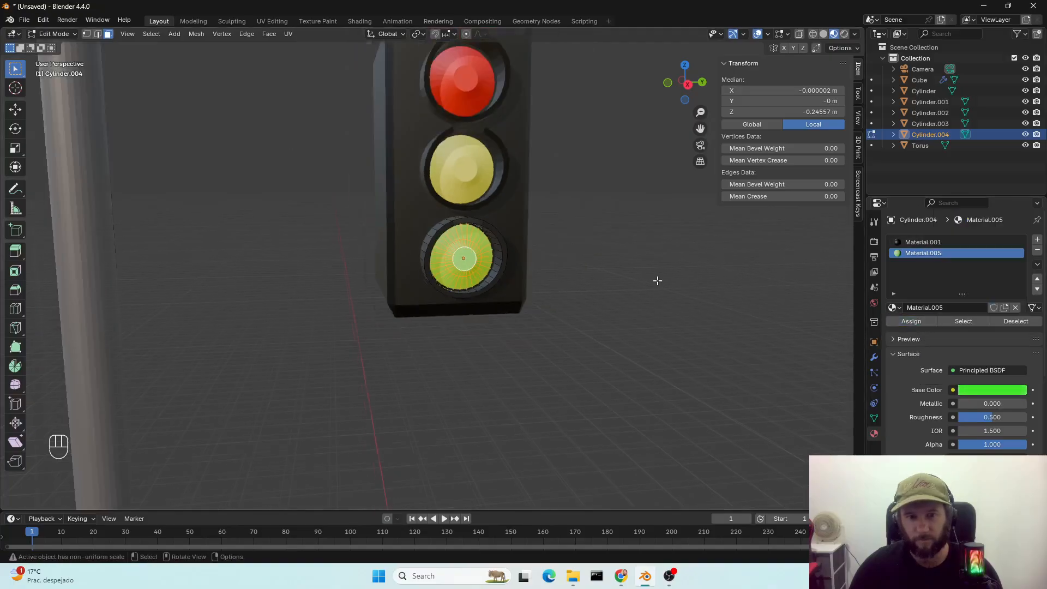
{"action": "left_click", "coordinate": [651, 277]}
{"action": "key", "text": "Tab"}
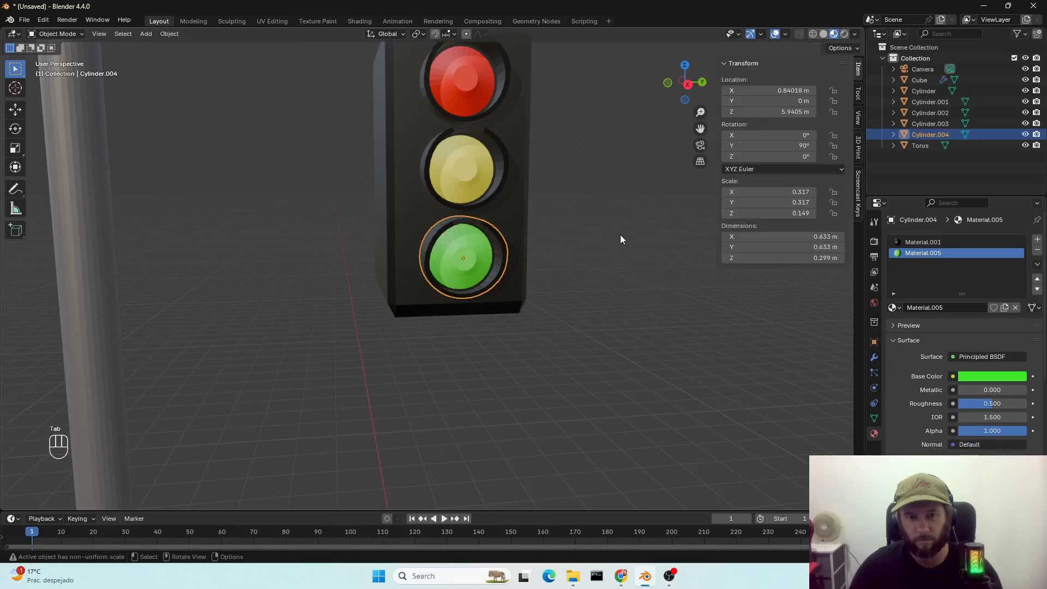
{"action": "middle_click_drag", "start_coordinate": [620, 234], "coordinate": [607, 264]}
{"action": "scroll", "coordinate": [640, 249], "scroll_direction": "down", "scroll_amount": 7}
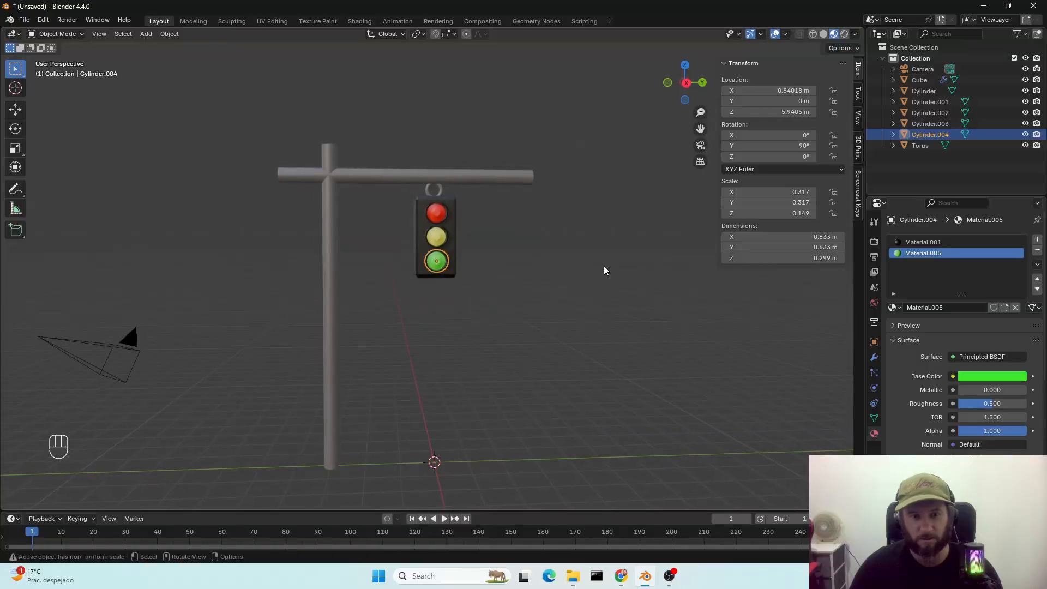